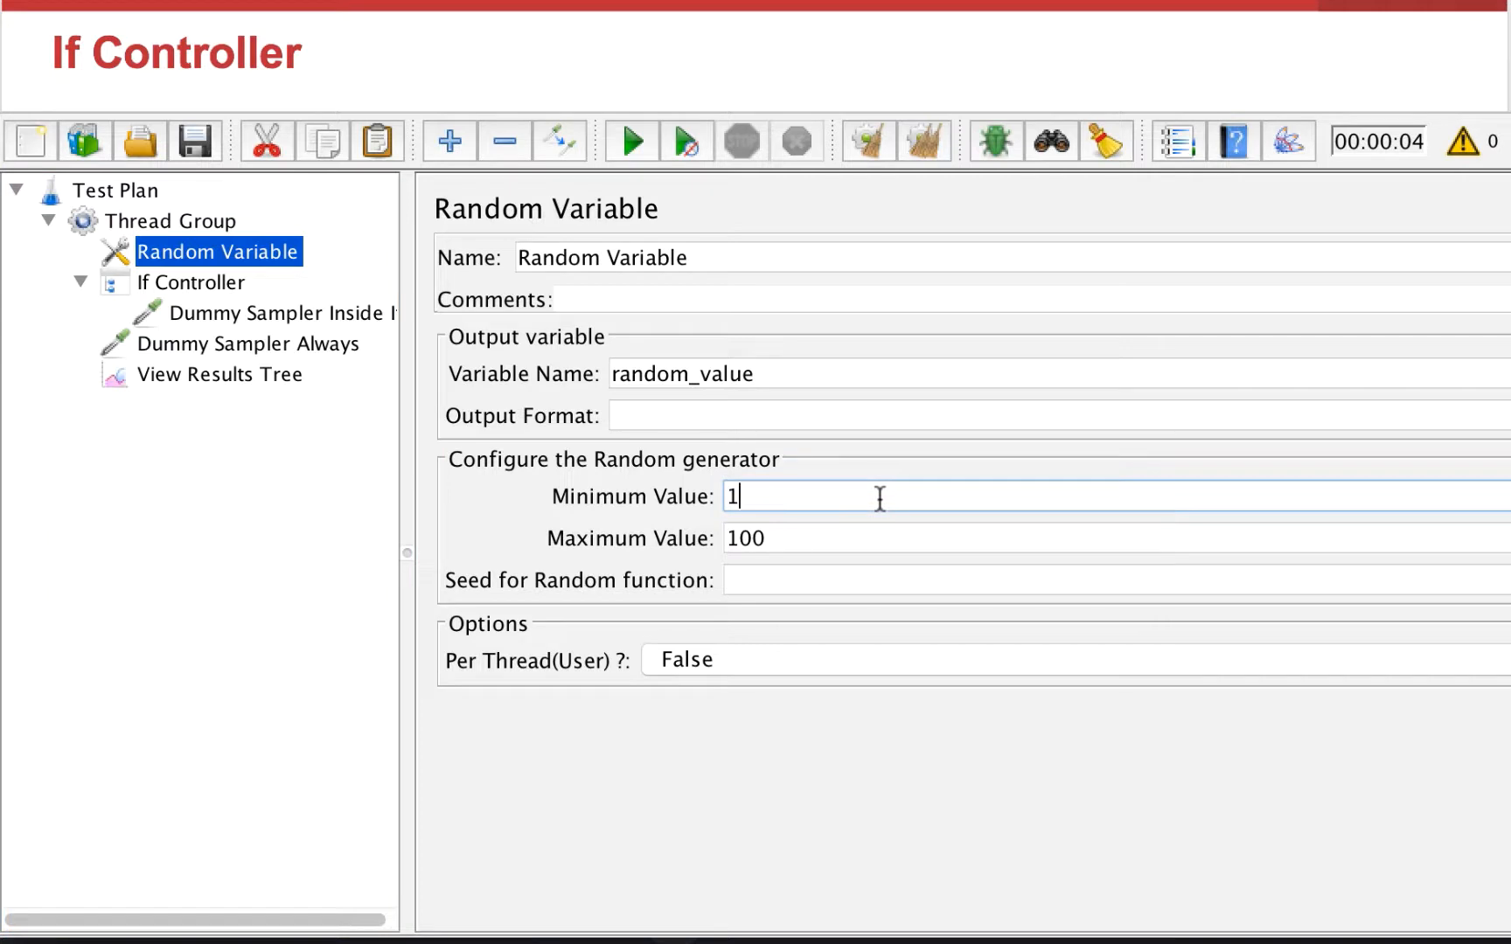
Step: Examine the Random Variable settings, the If Controller condition and both dummy samplers in the test plan
click(796, 376)
double_click(604, 382)
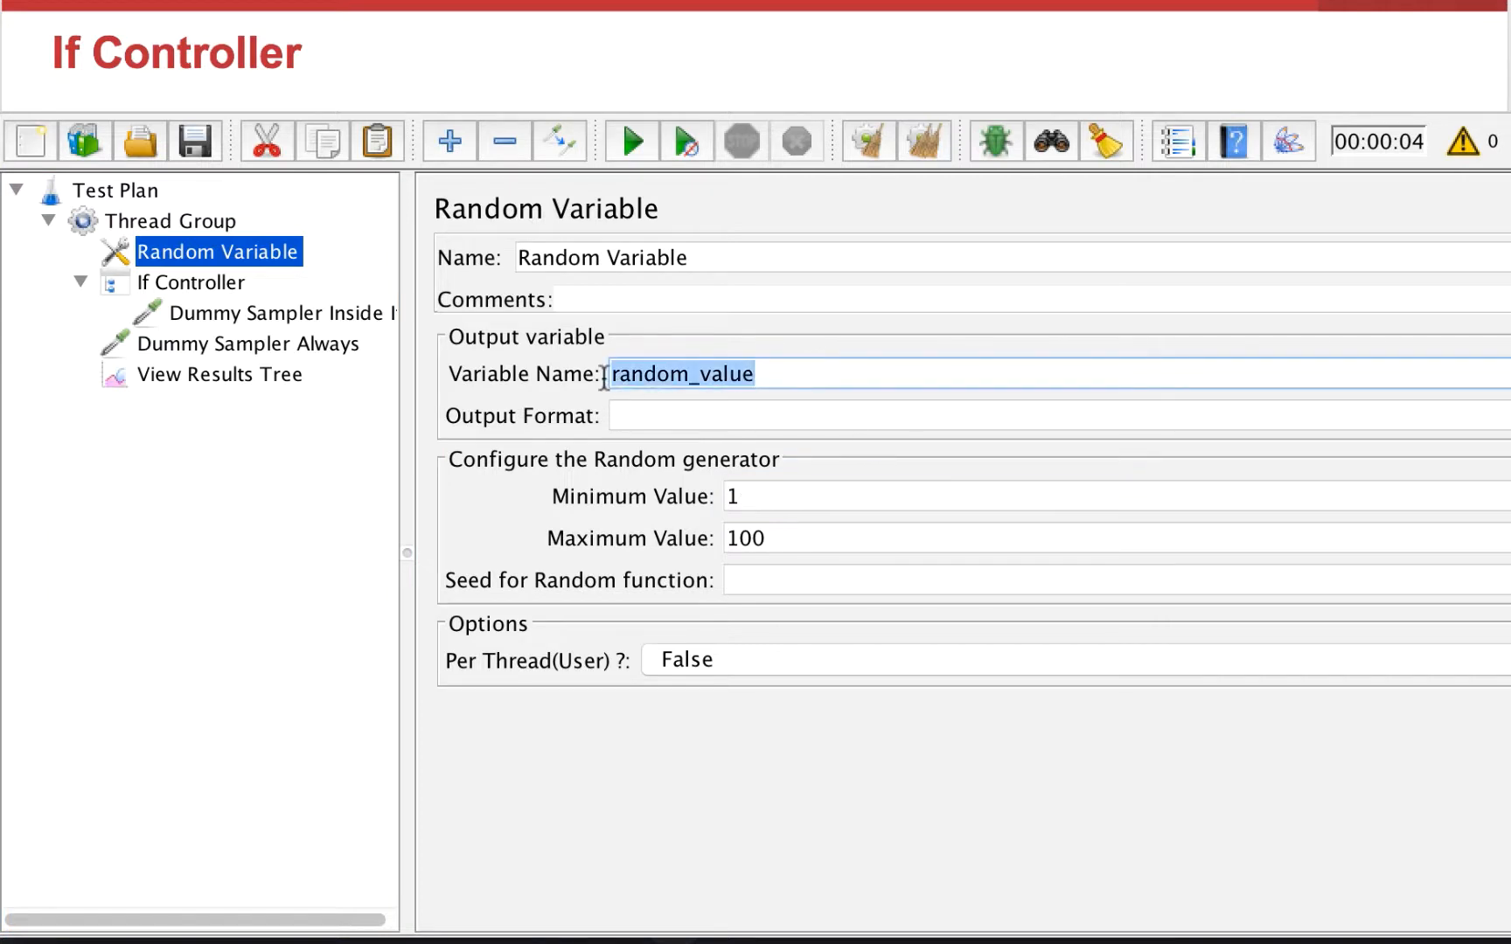
click(790, 483)
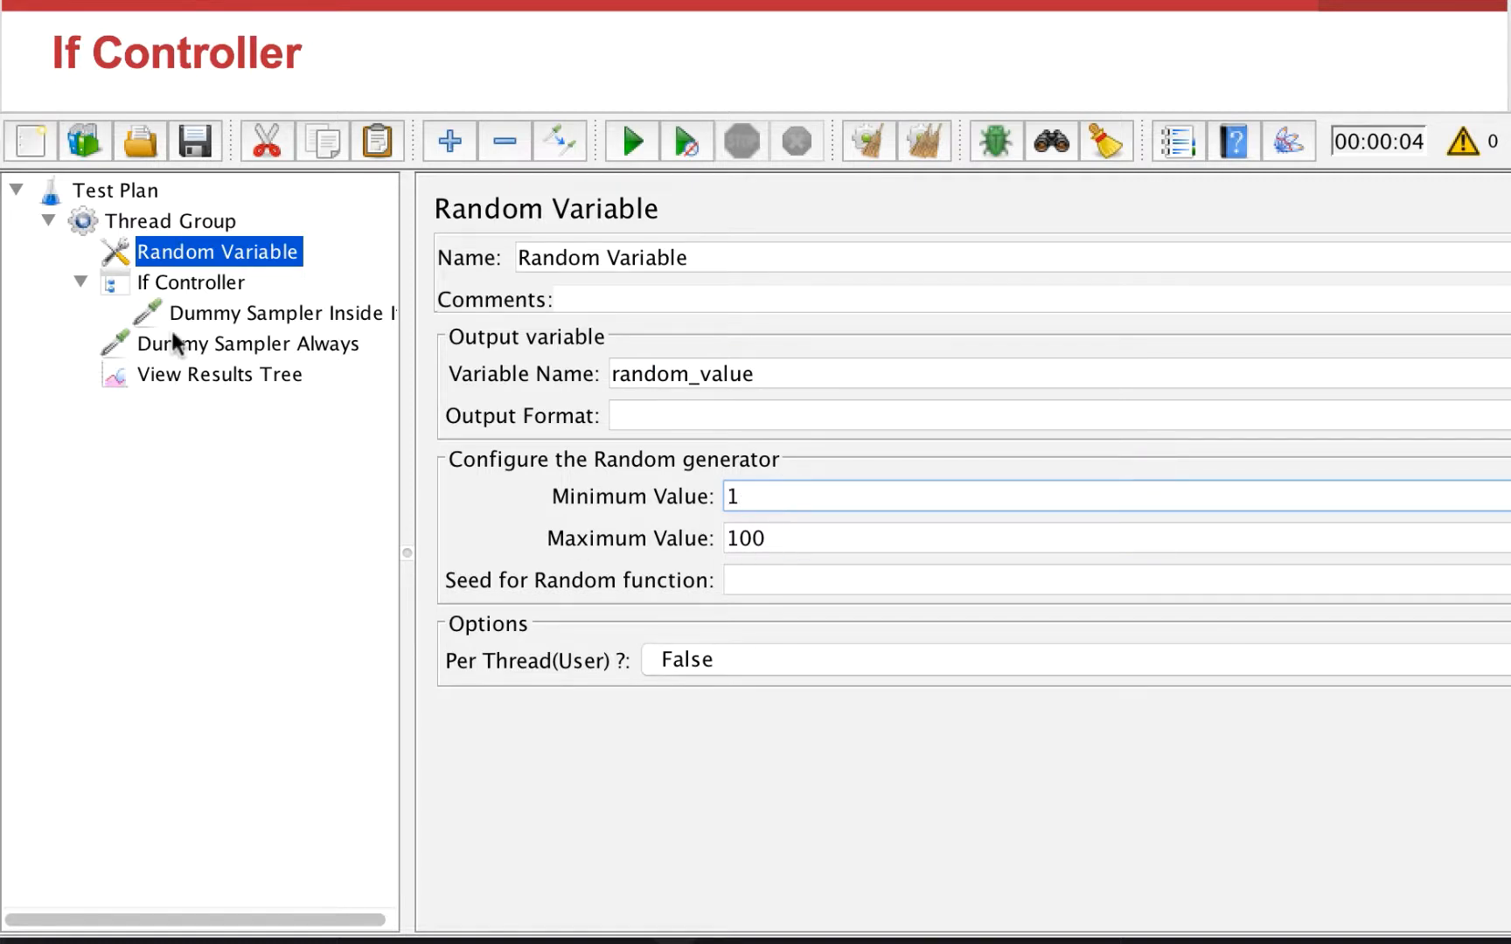
click(219, 285)
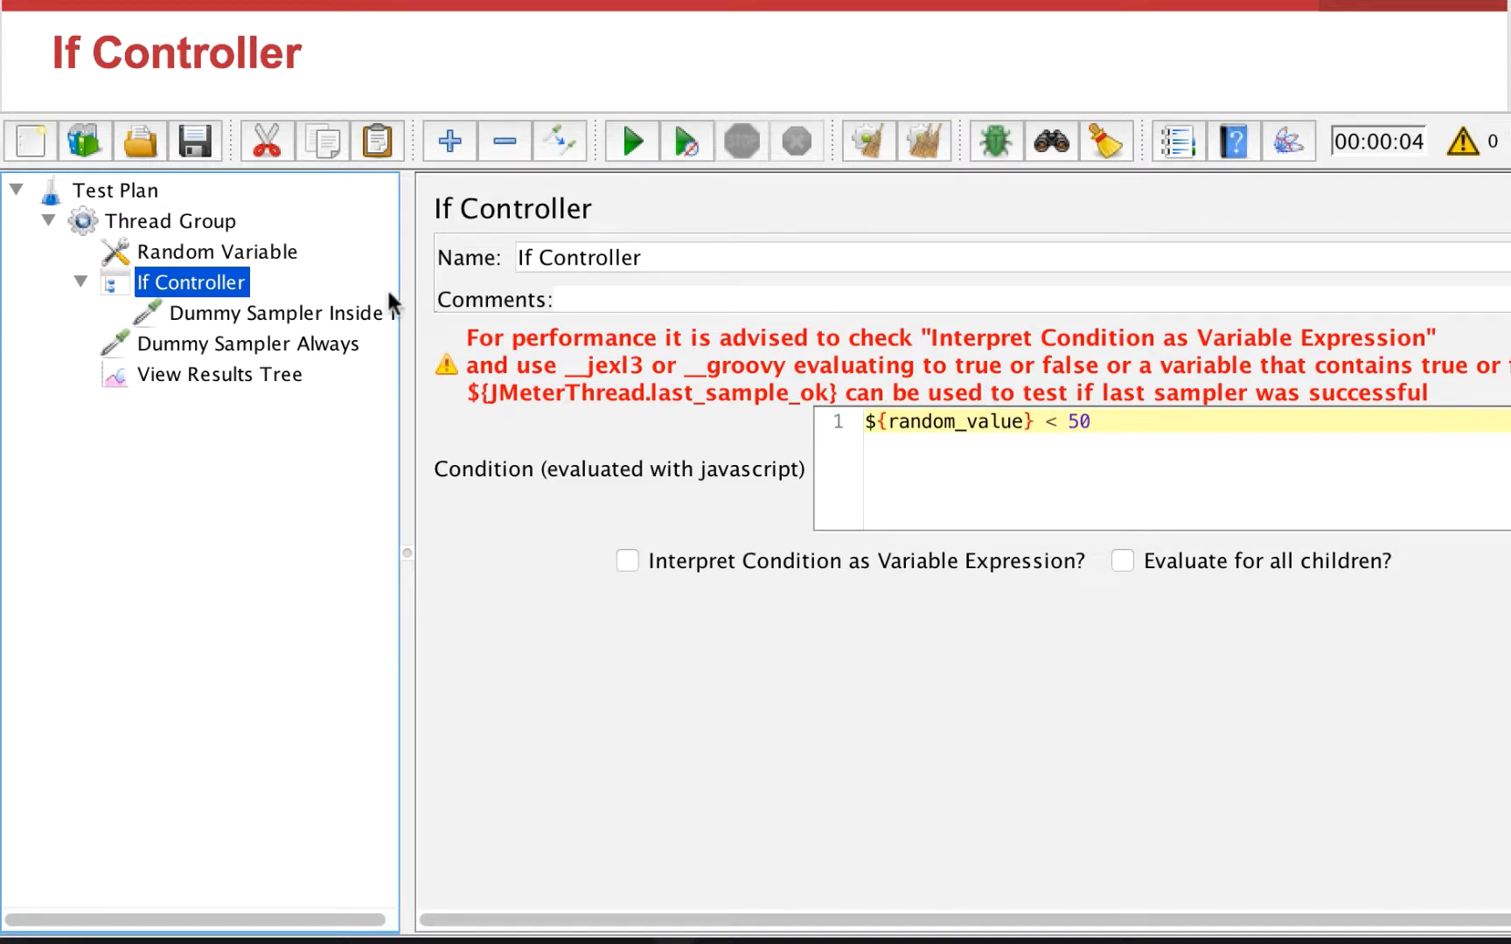
click(359, 313)
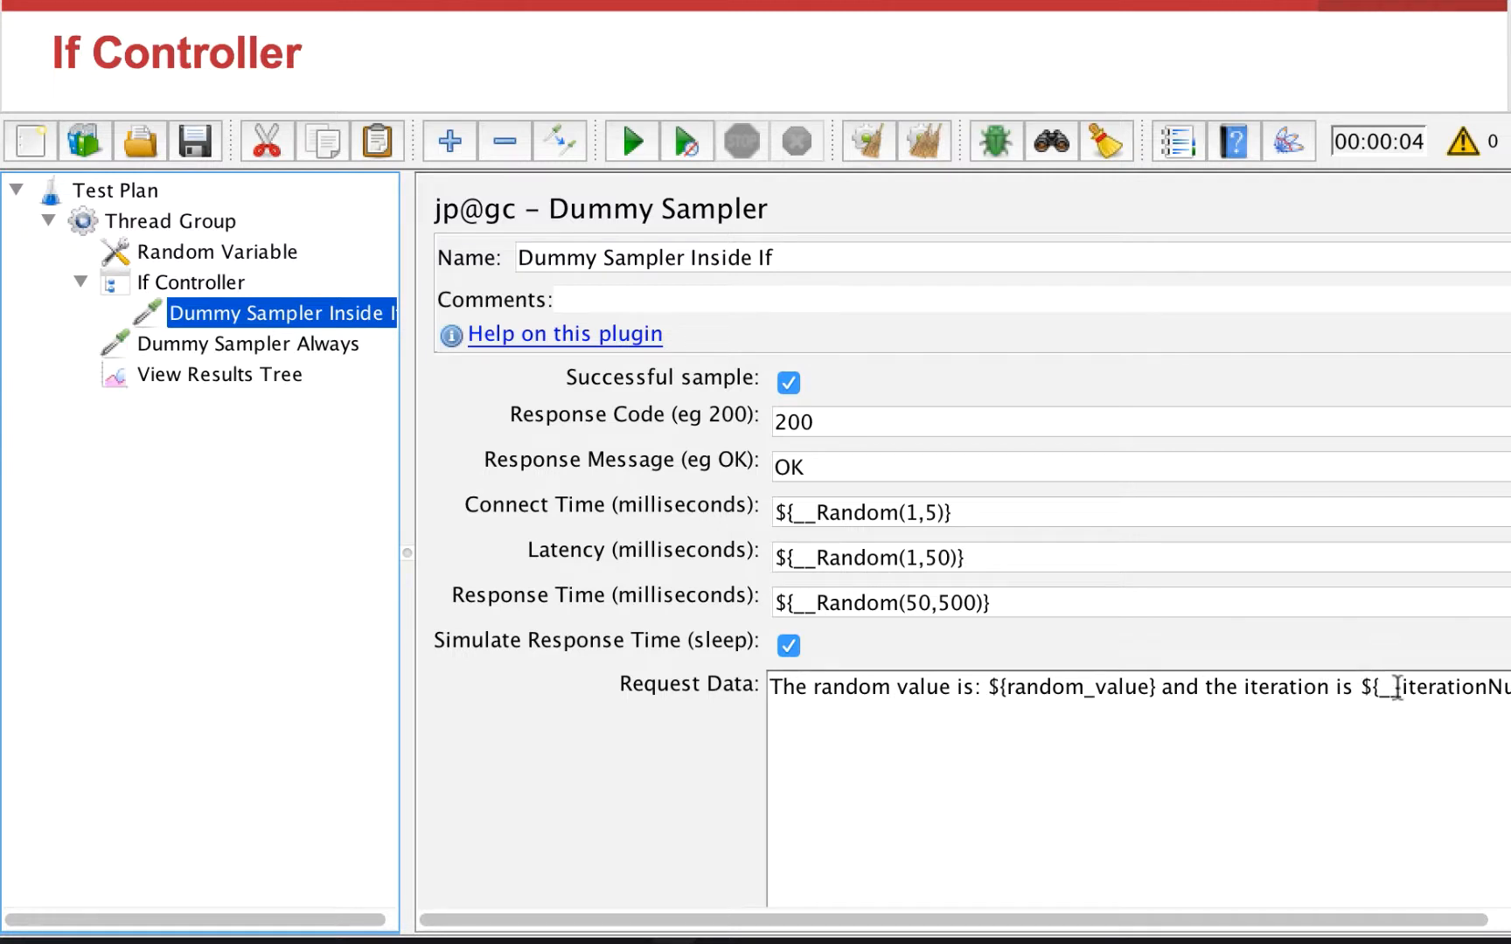
click(297, 342)
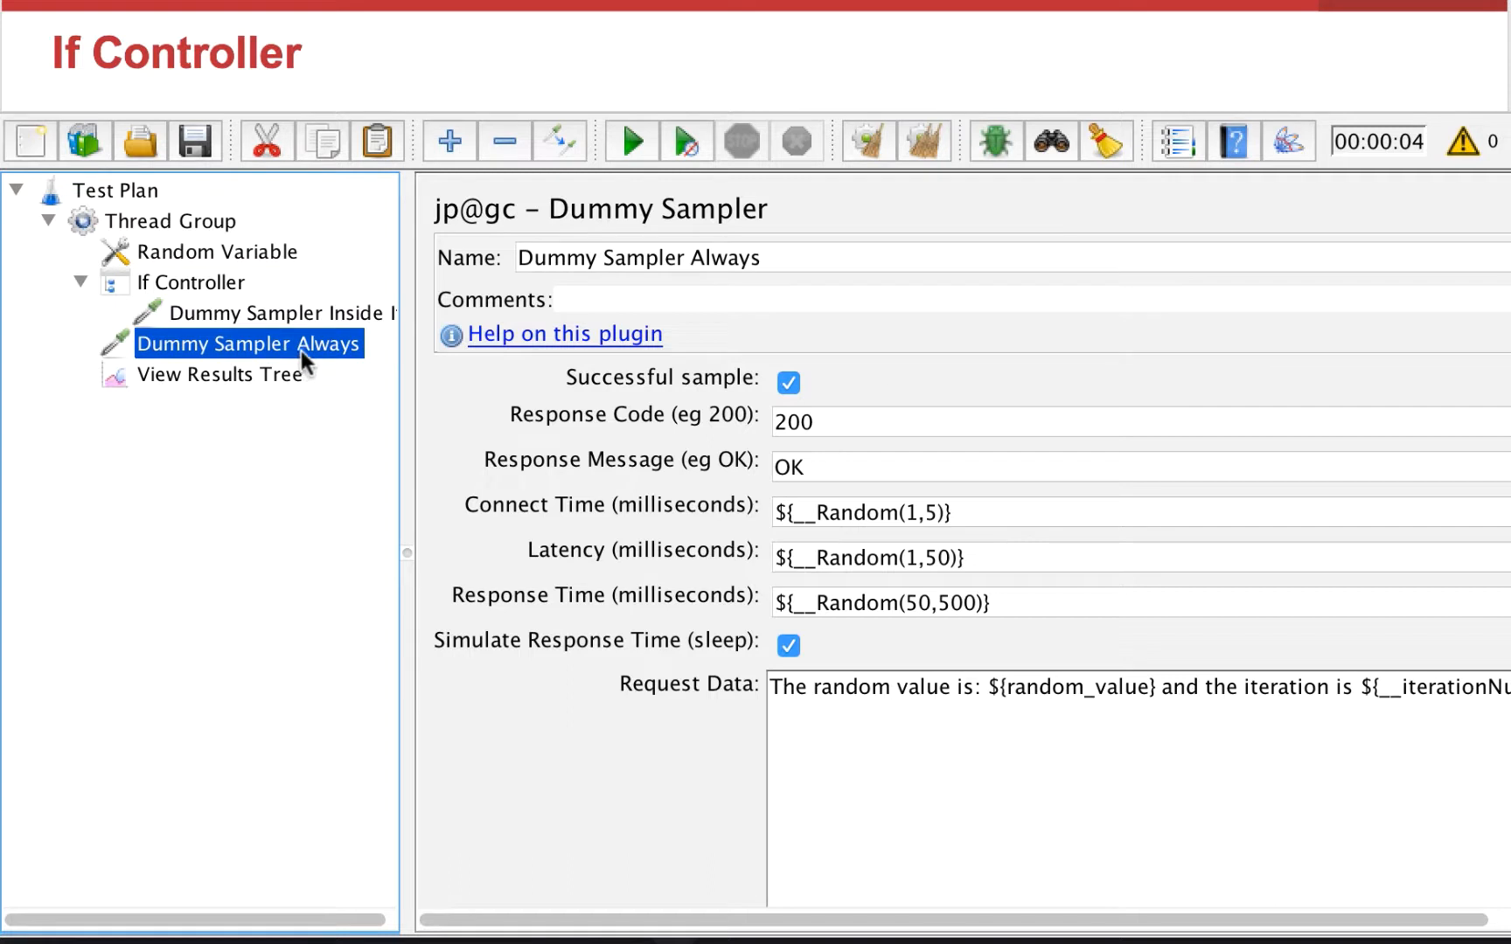
Step: Collapse the If Controller and run the test with View Results Tree selected
click(79, 283)
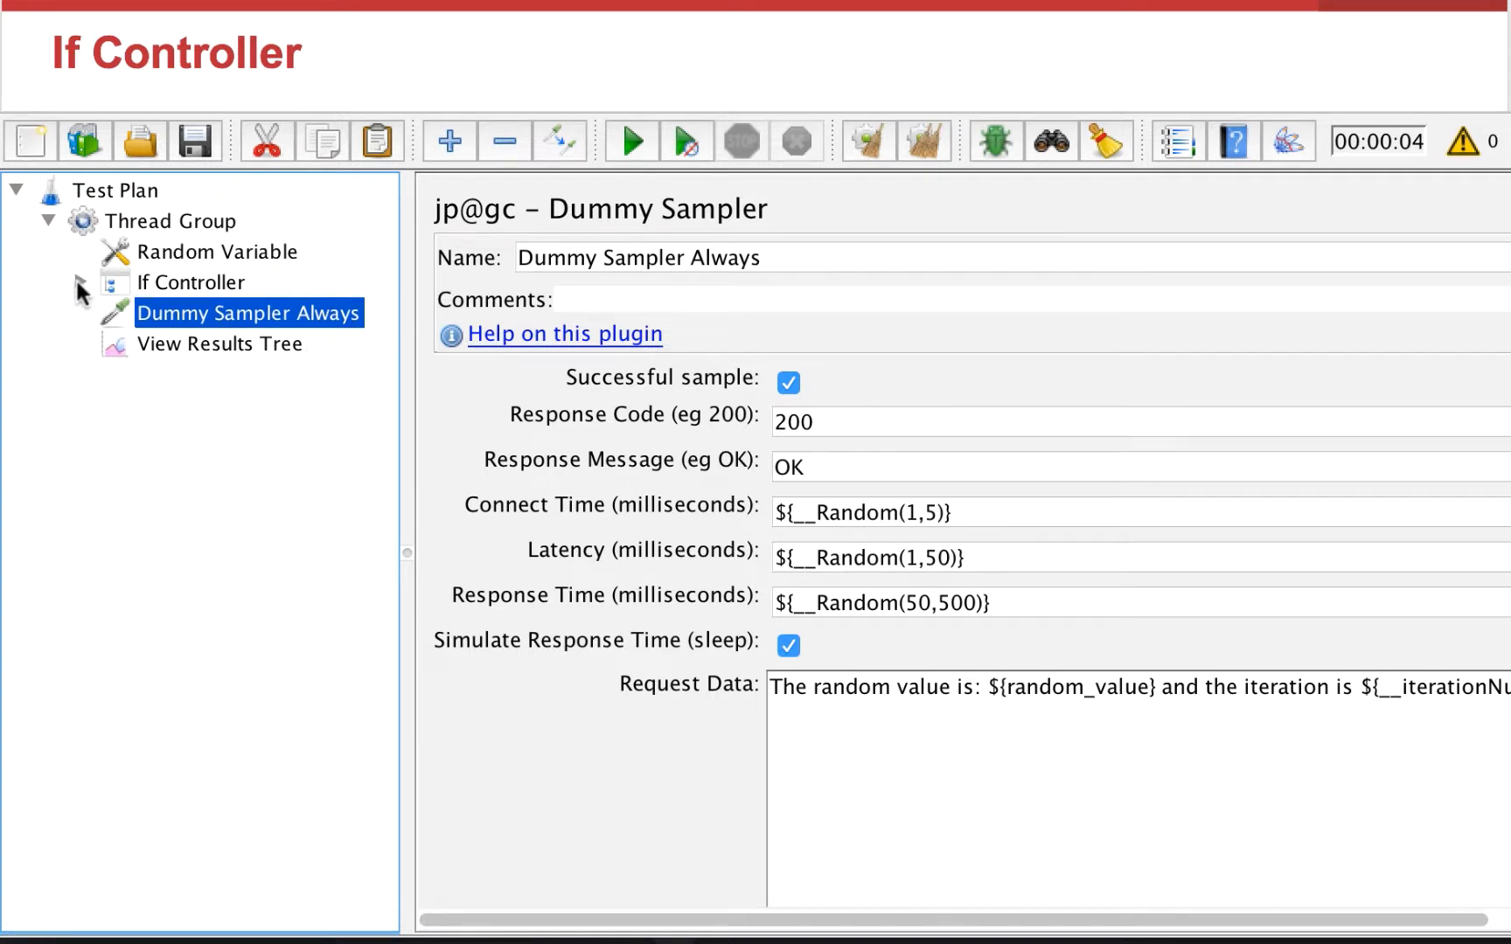
click(80, 283)
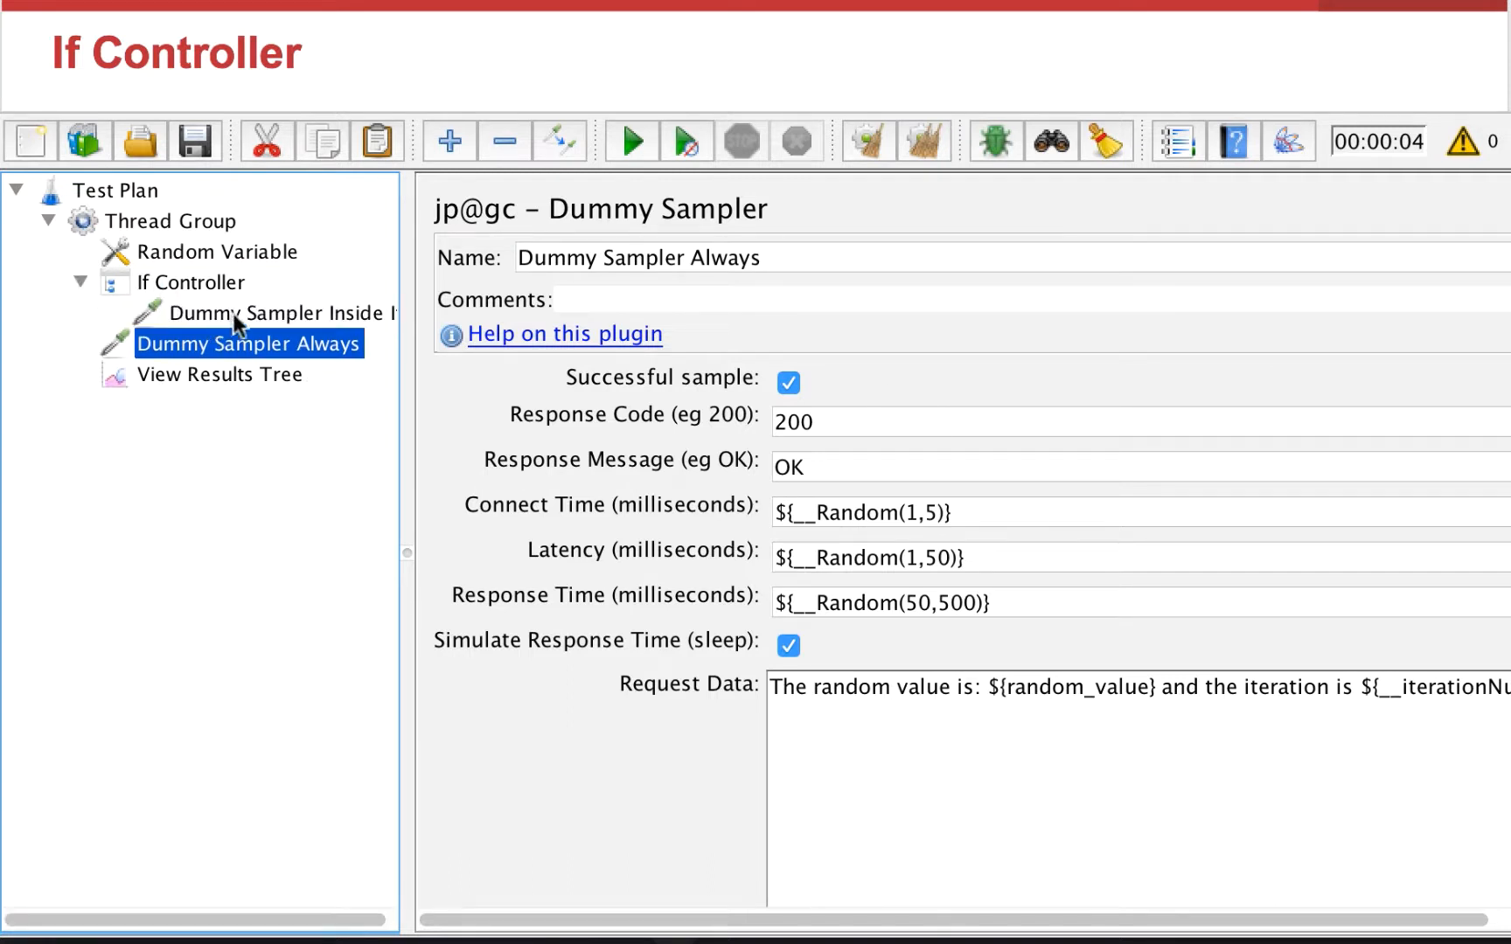
click(80, 281)
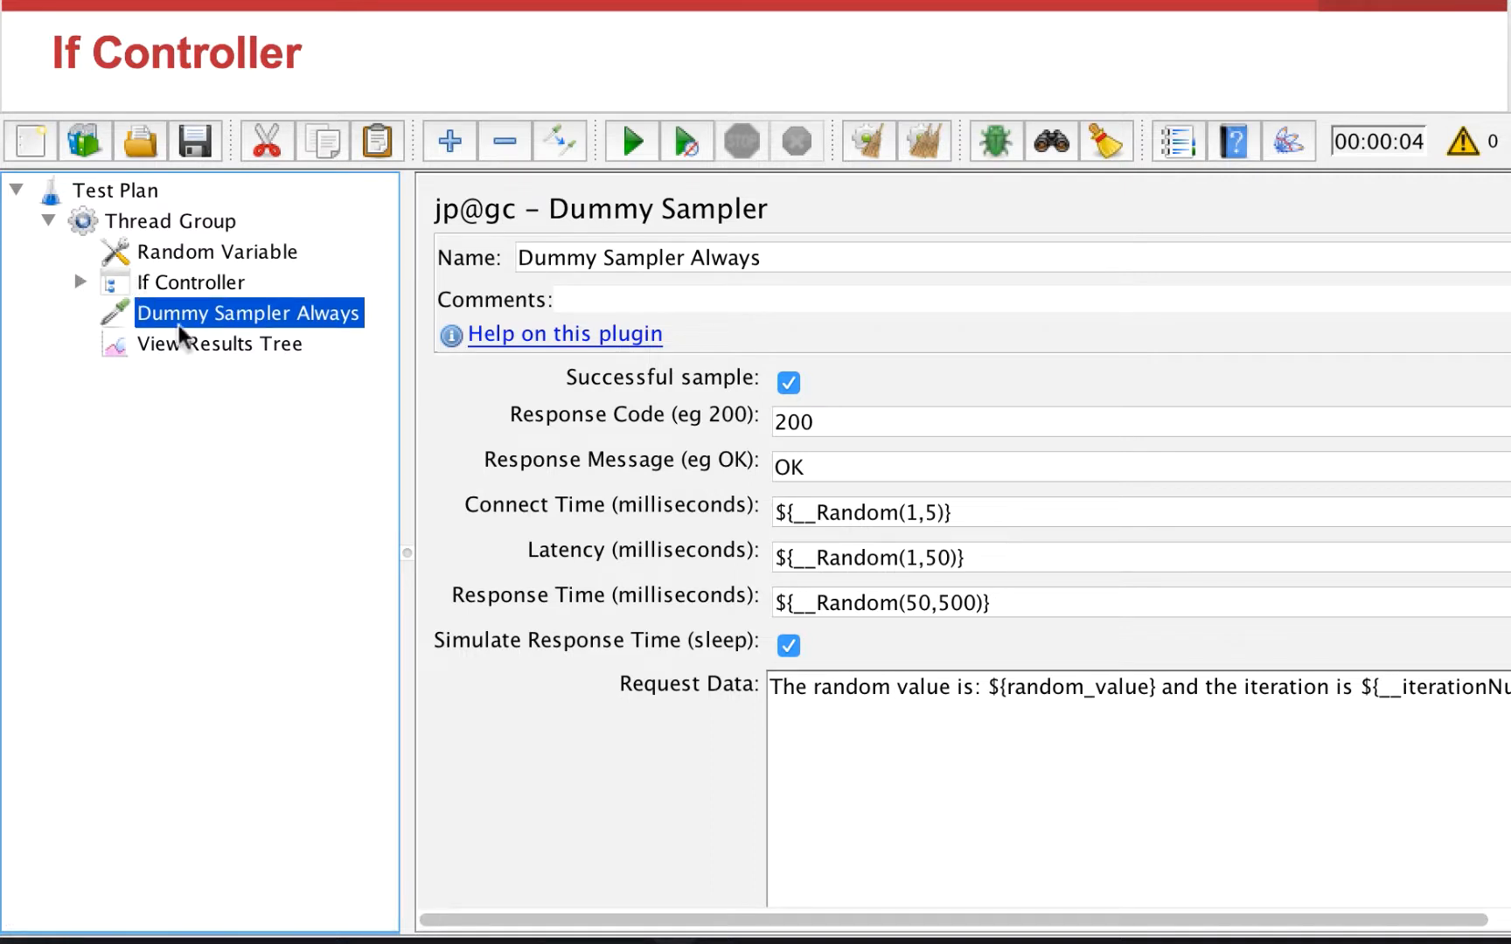
click(237, 343)
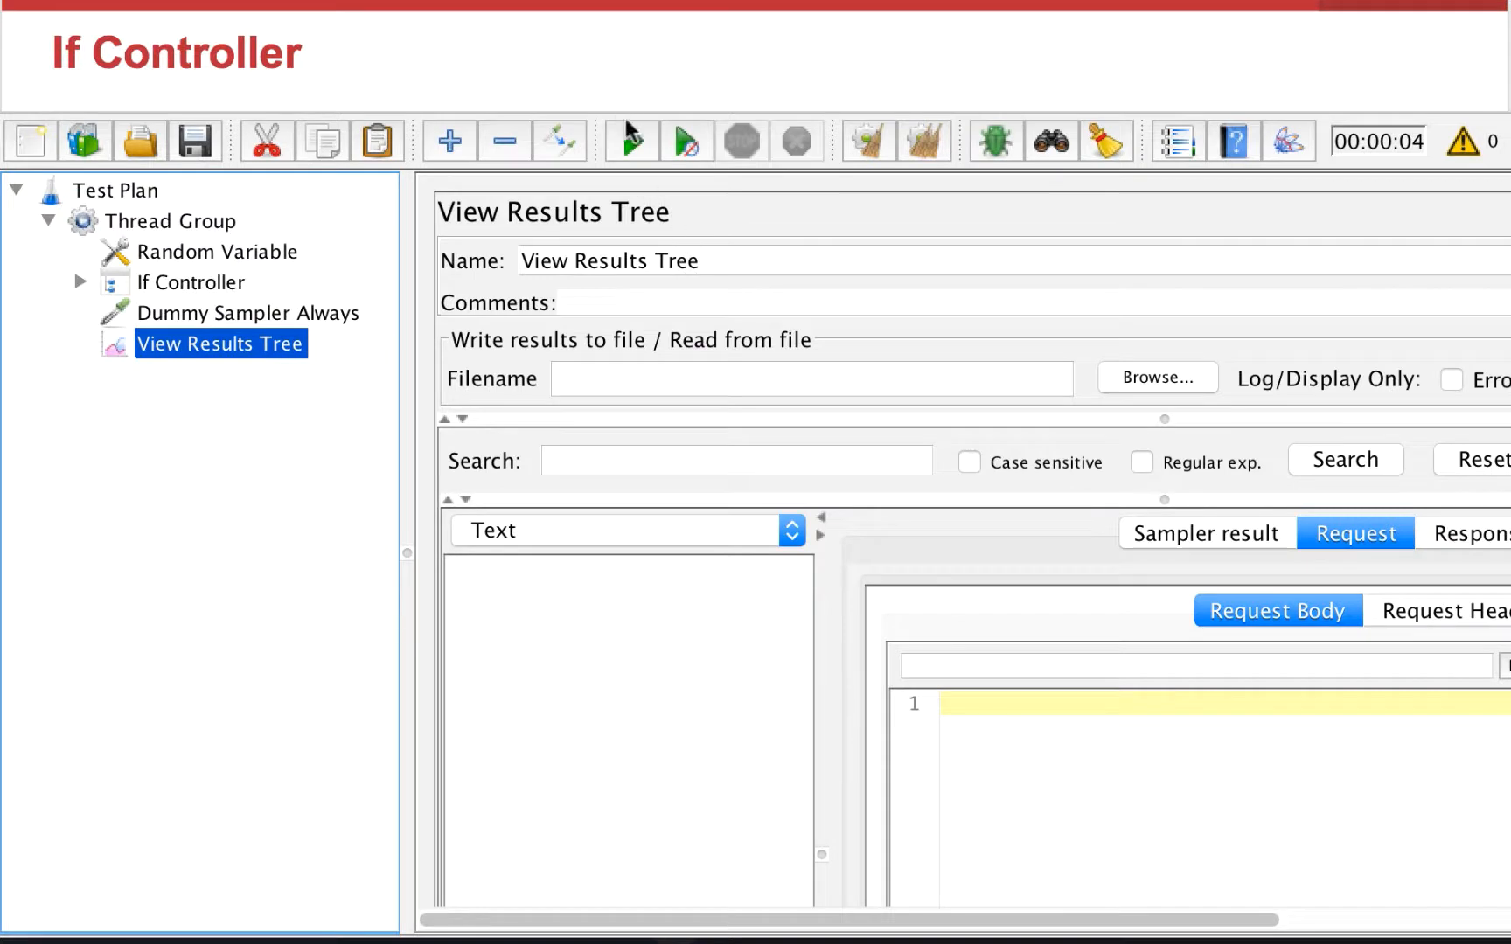
click(633, 142)
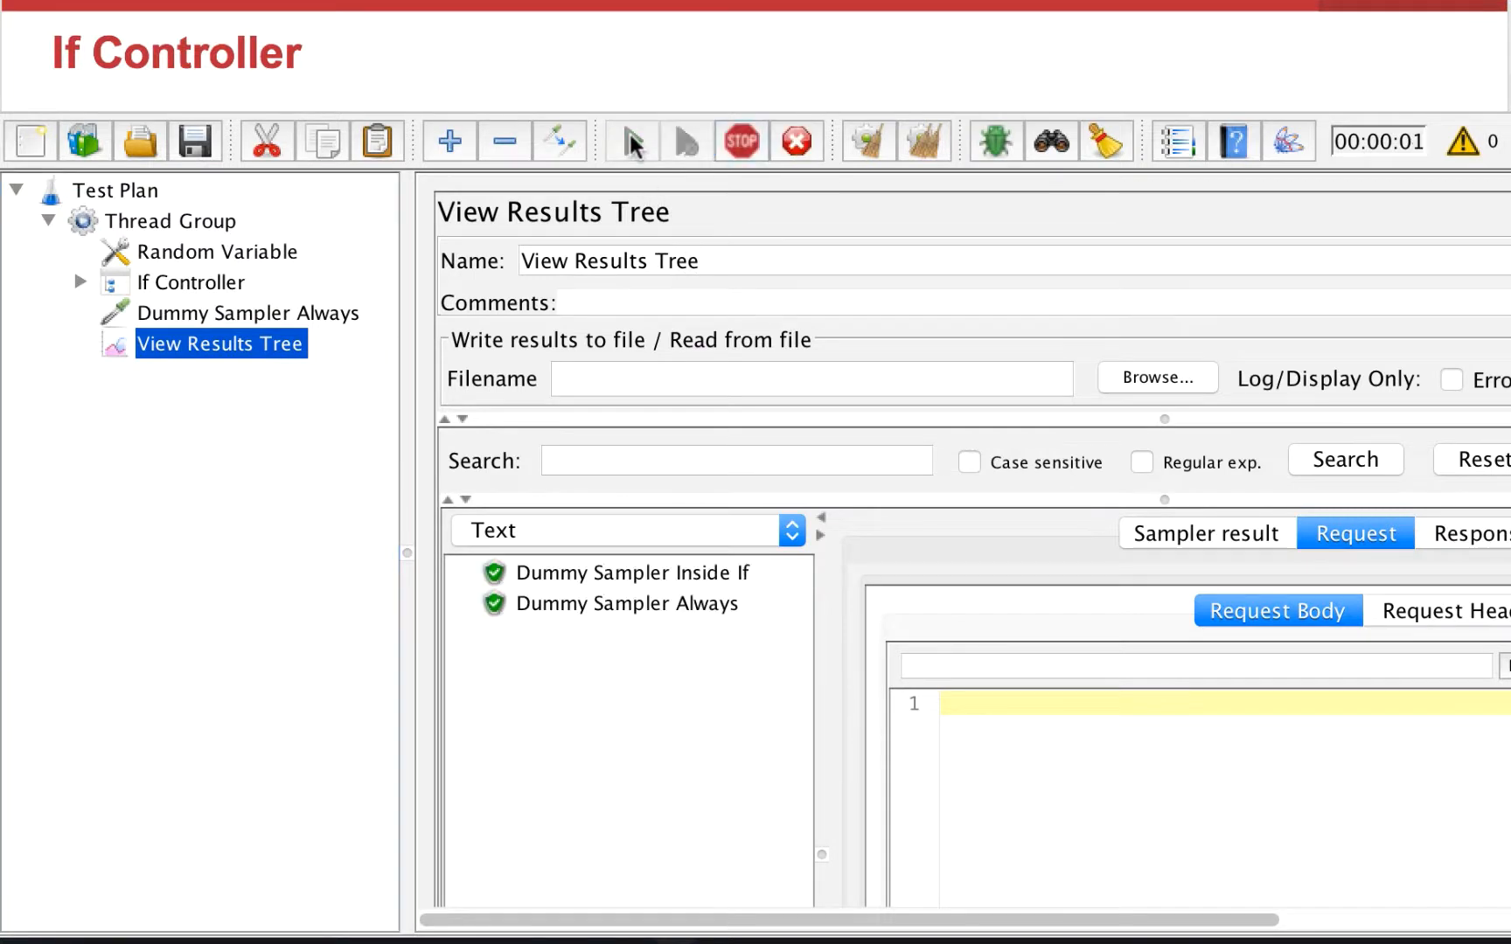
Step: Inspect the request data of the first sampler results in View Results Tree
click(716, 573)
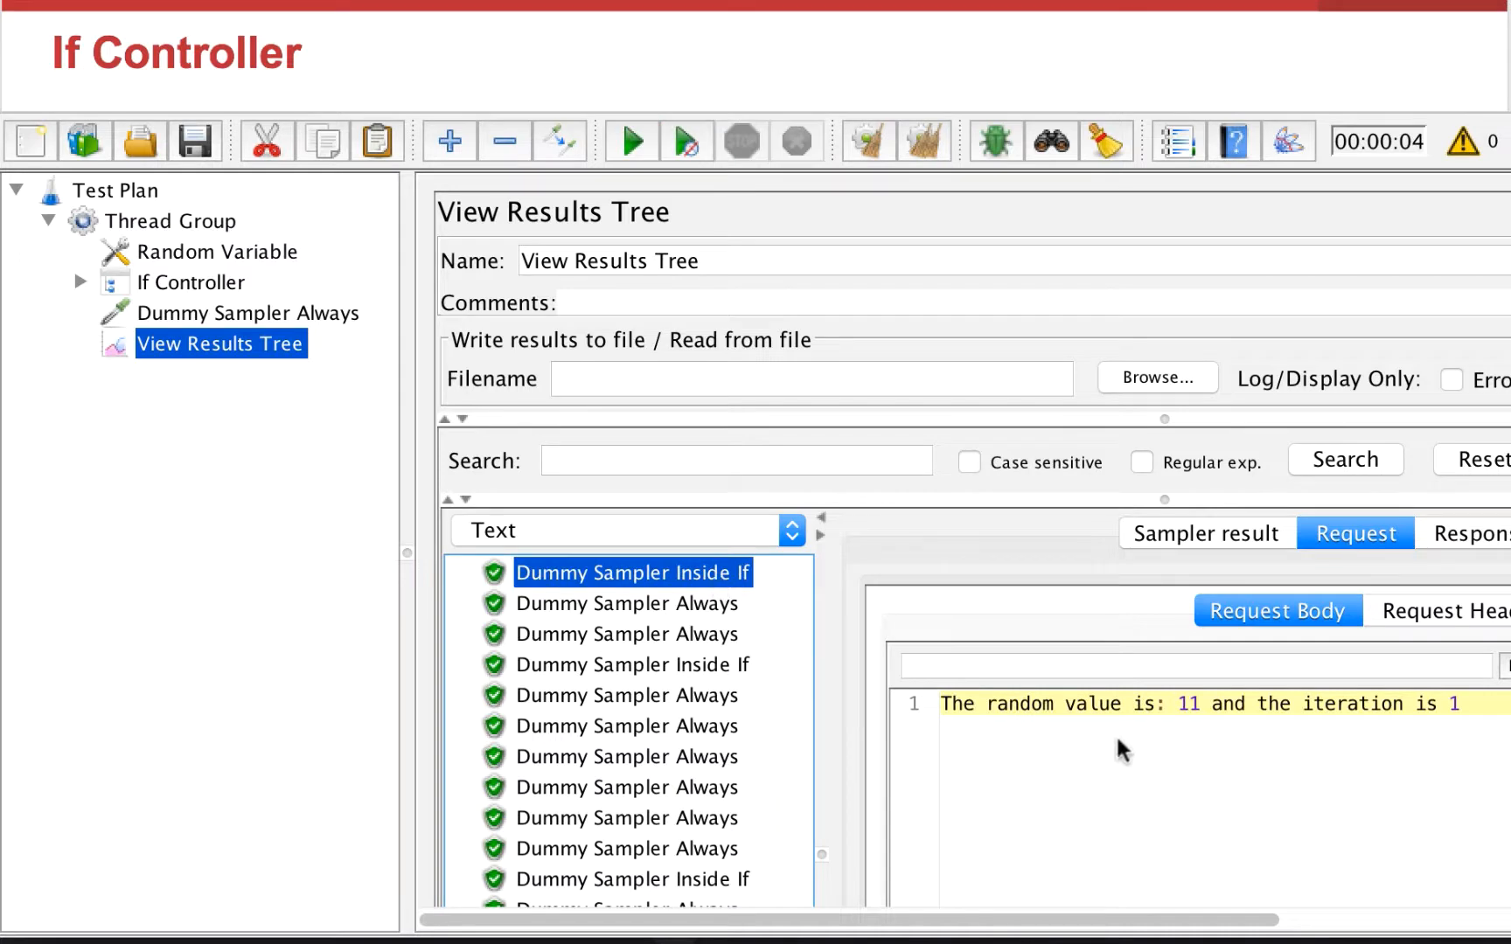
key(Down)
key(Down)
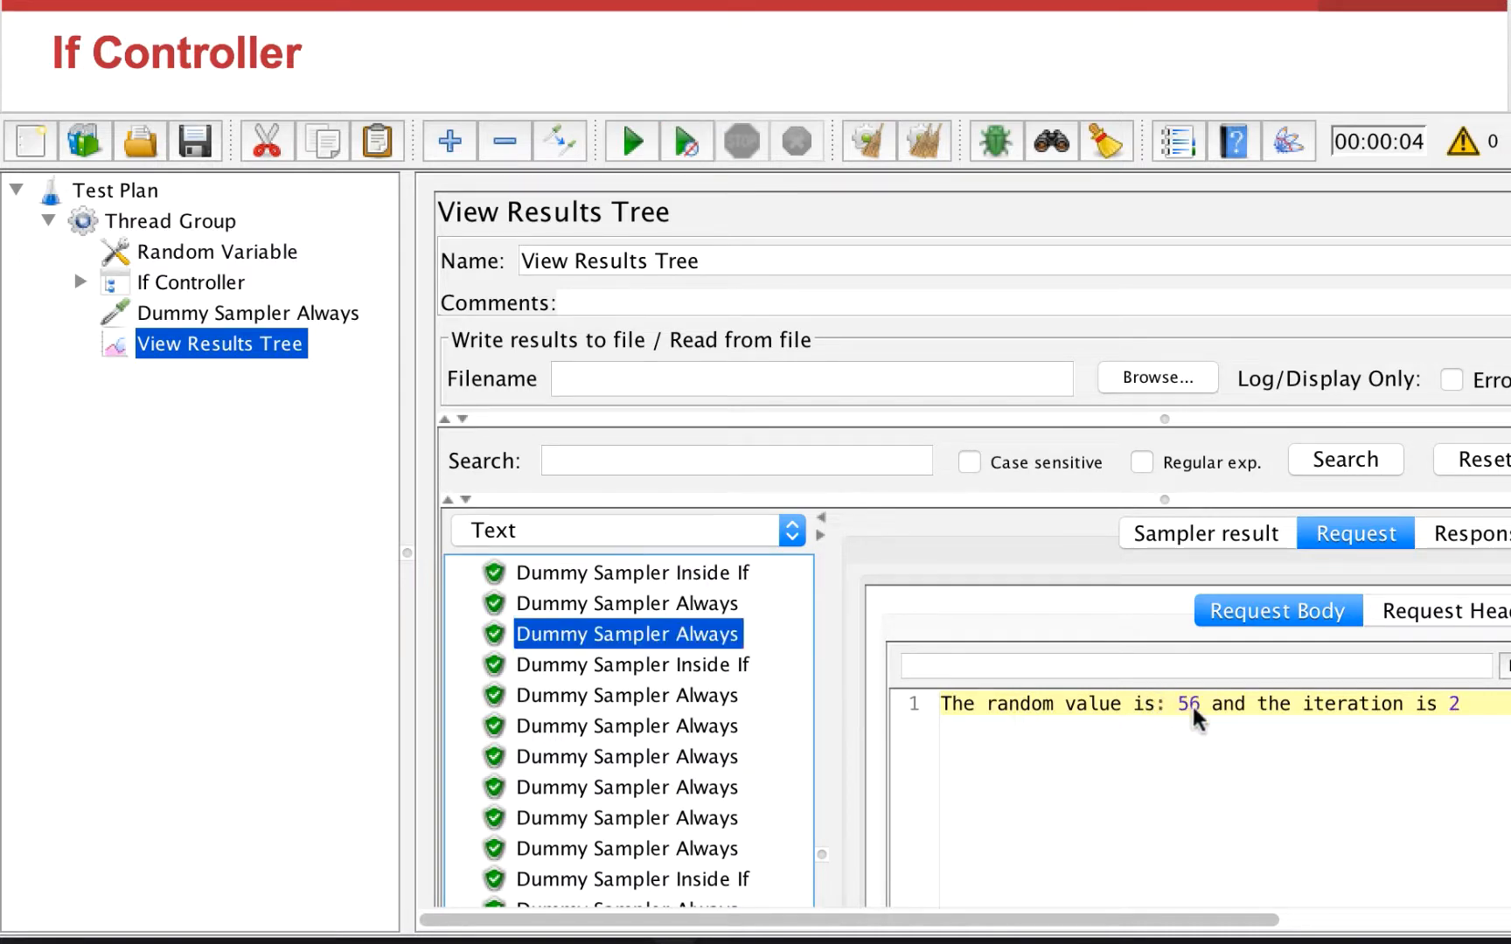
key(Up)
key(Up)
Step: Compare the If Controller condition with the random values shown in the sampler results
click(209, 280)
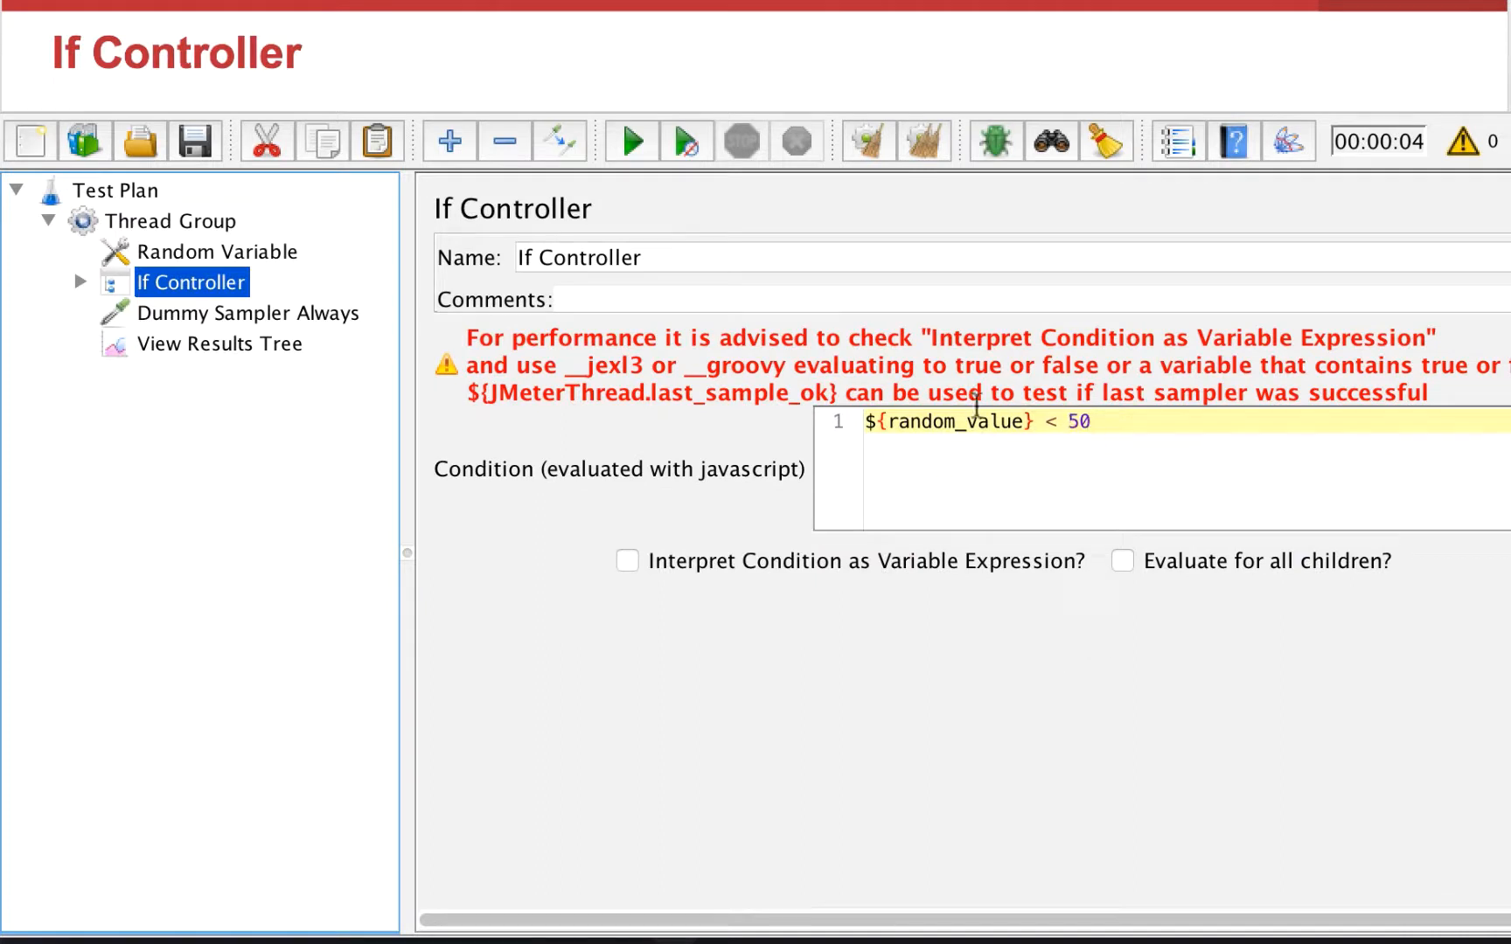
click(284, 346)
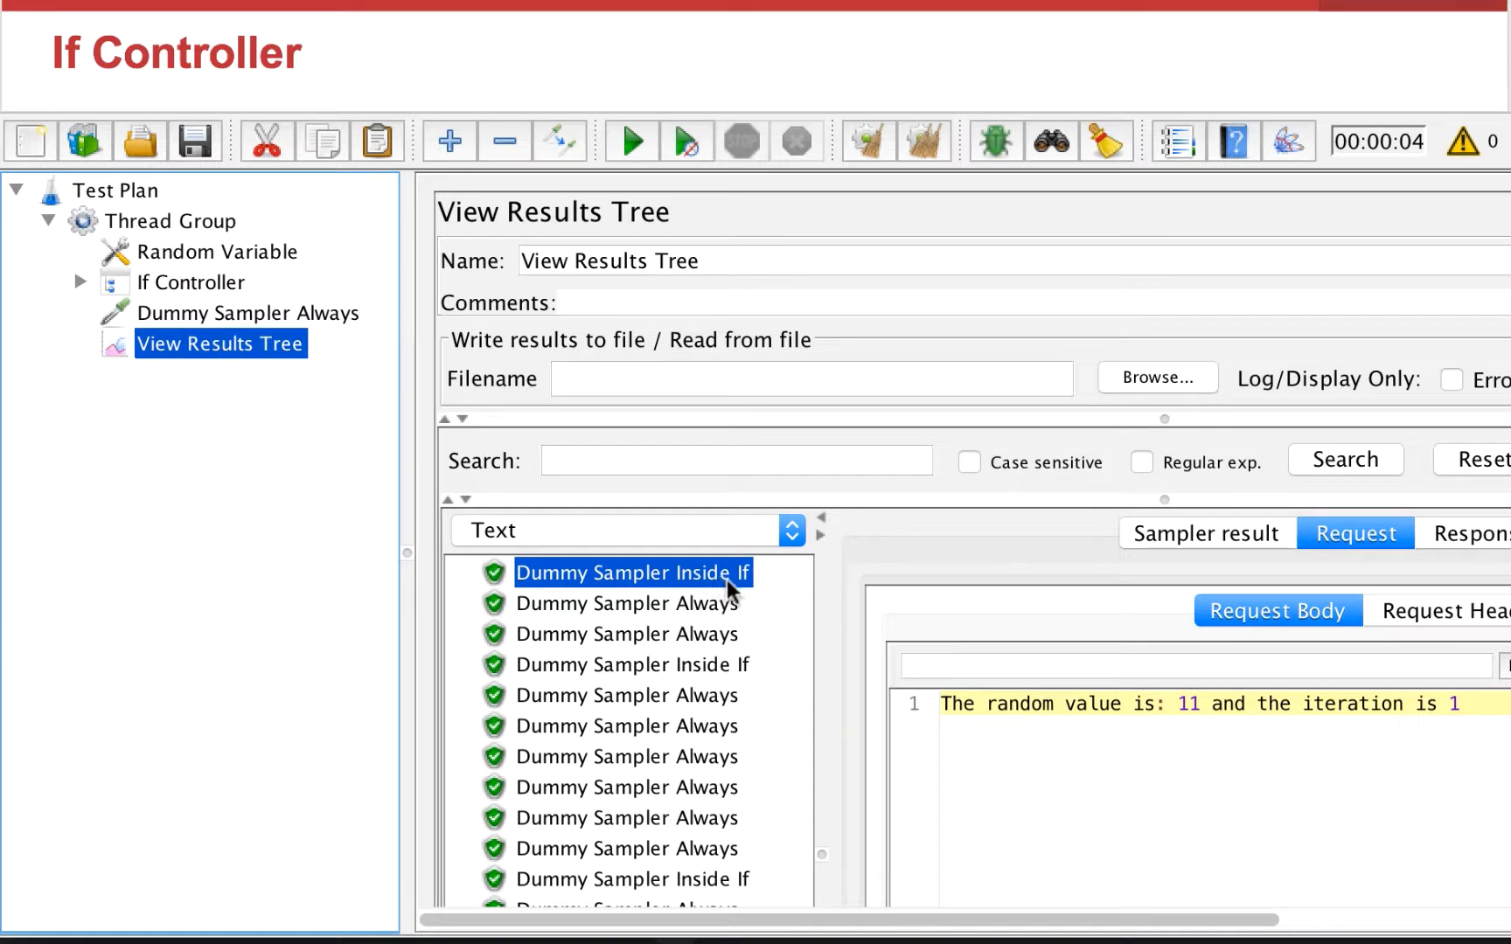
click(709, 602)
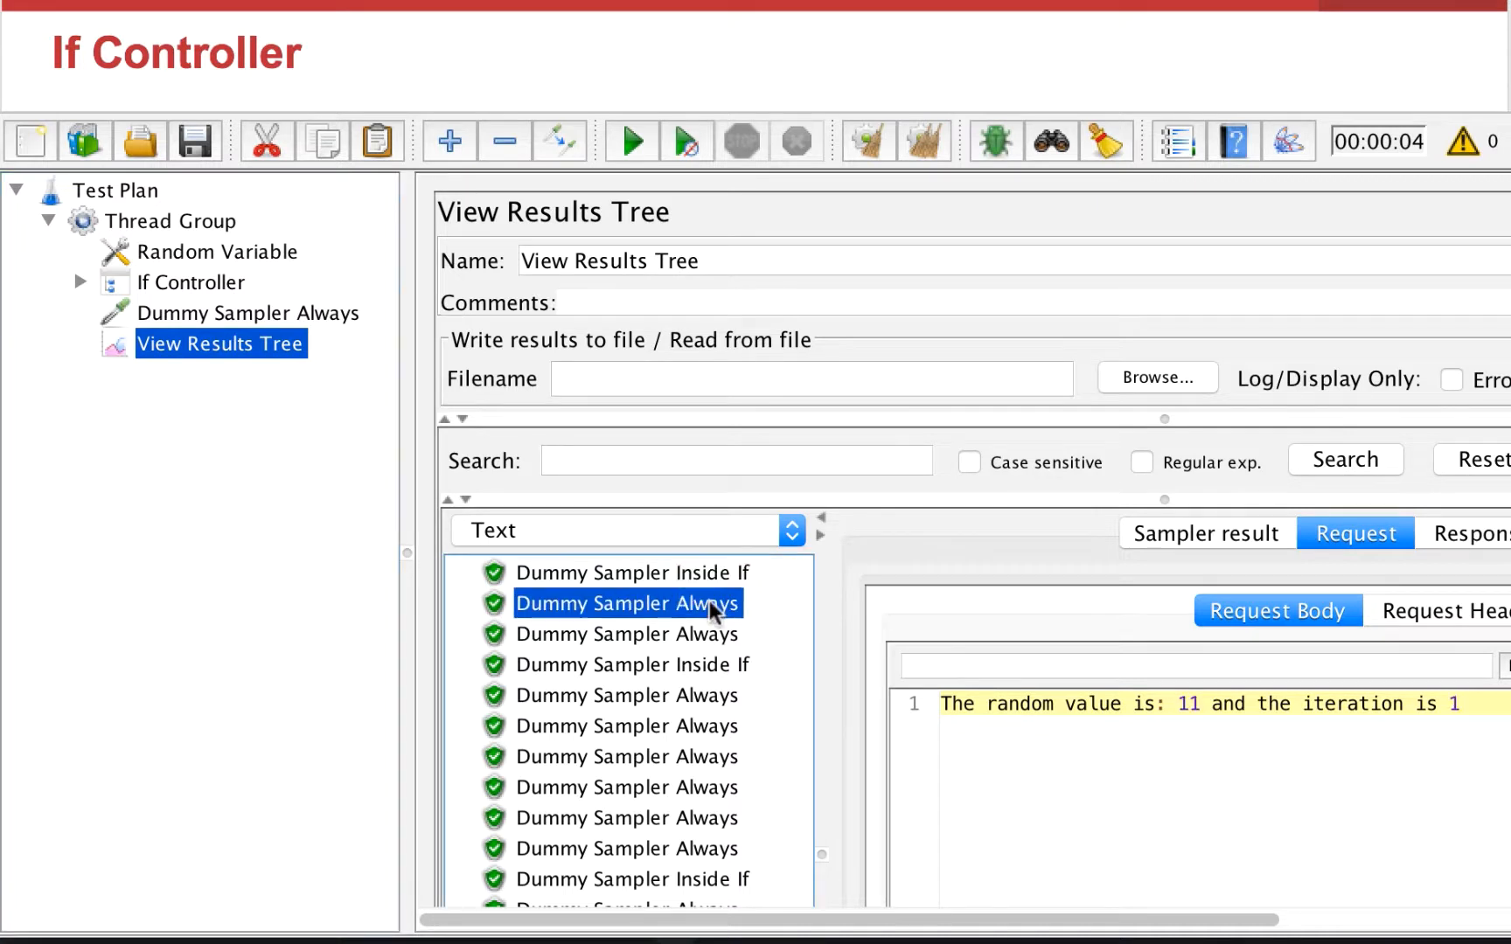
key(Down)
key(Up)
key(Down)
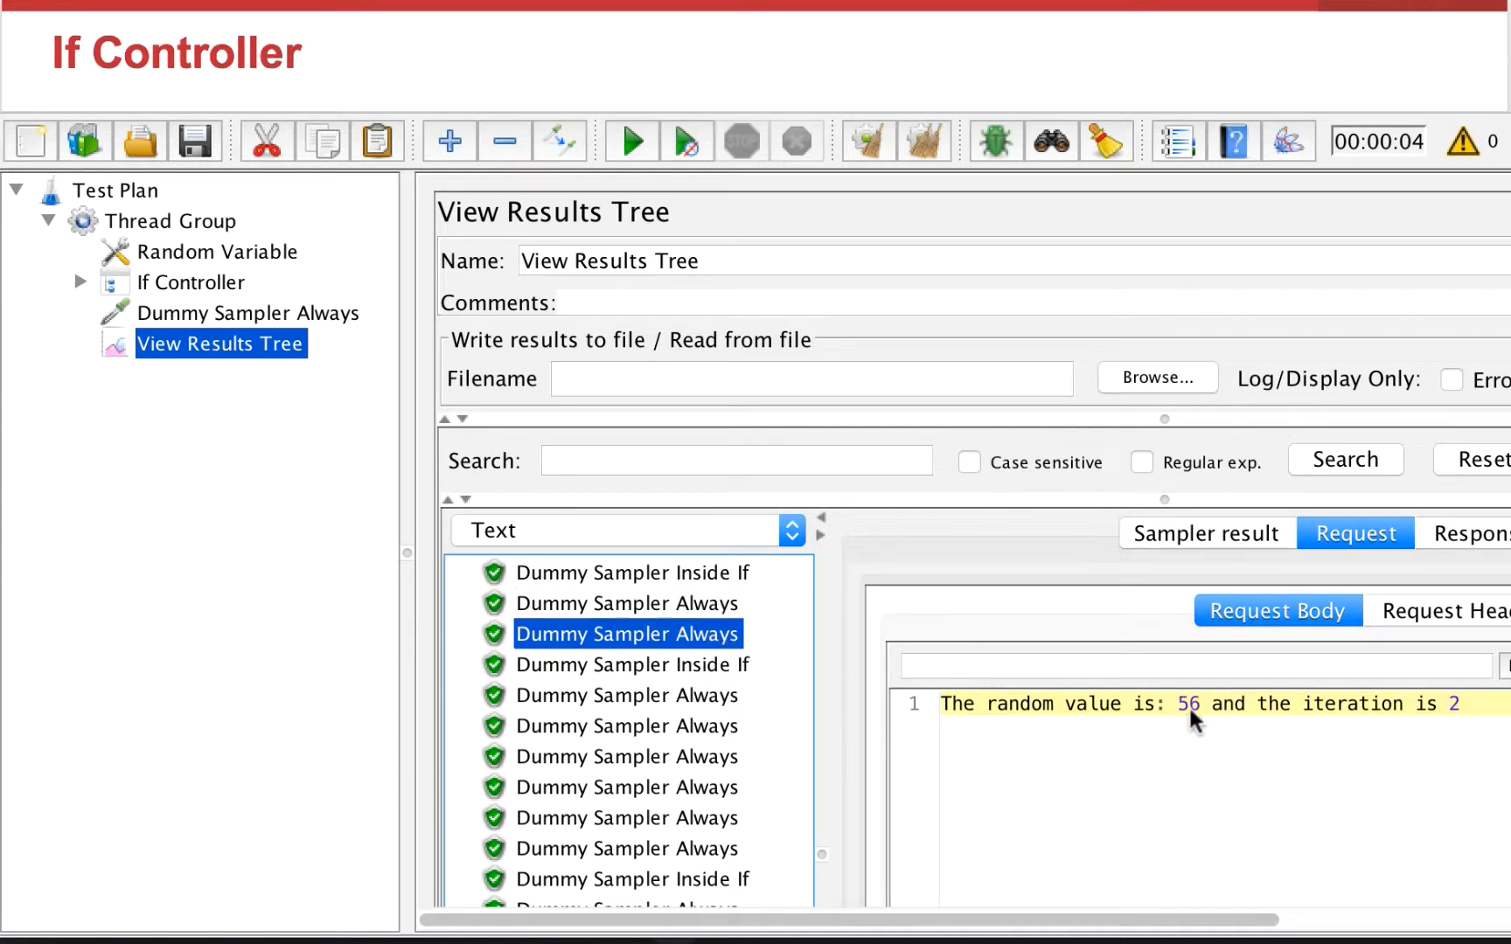
click(717, 669)
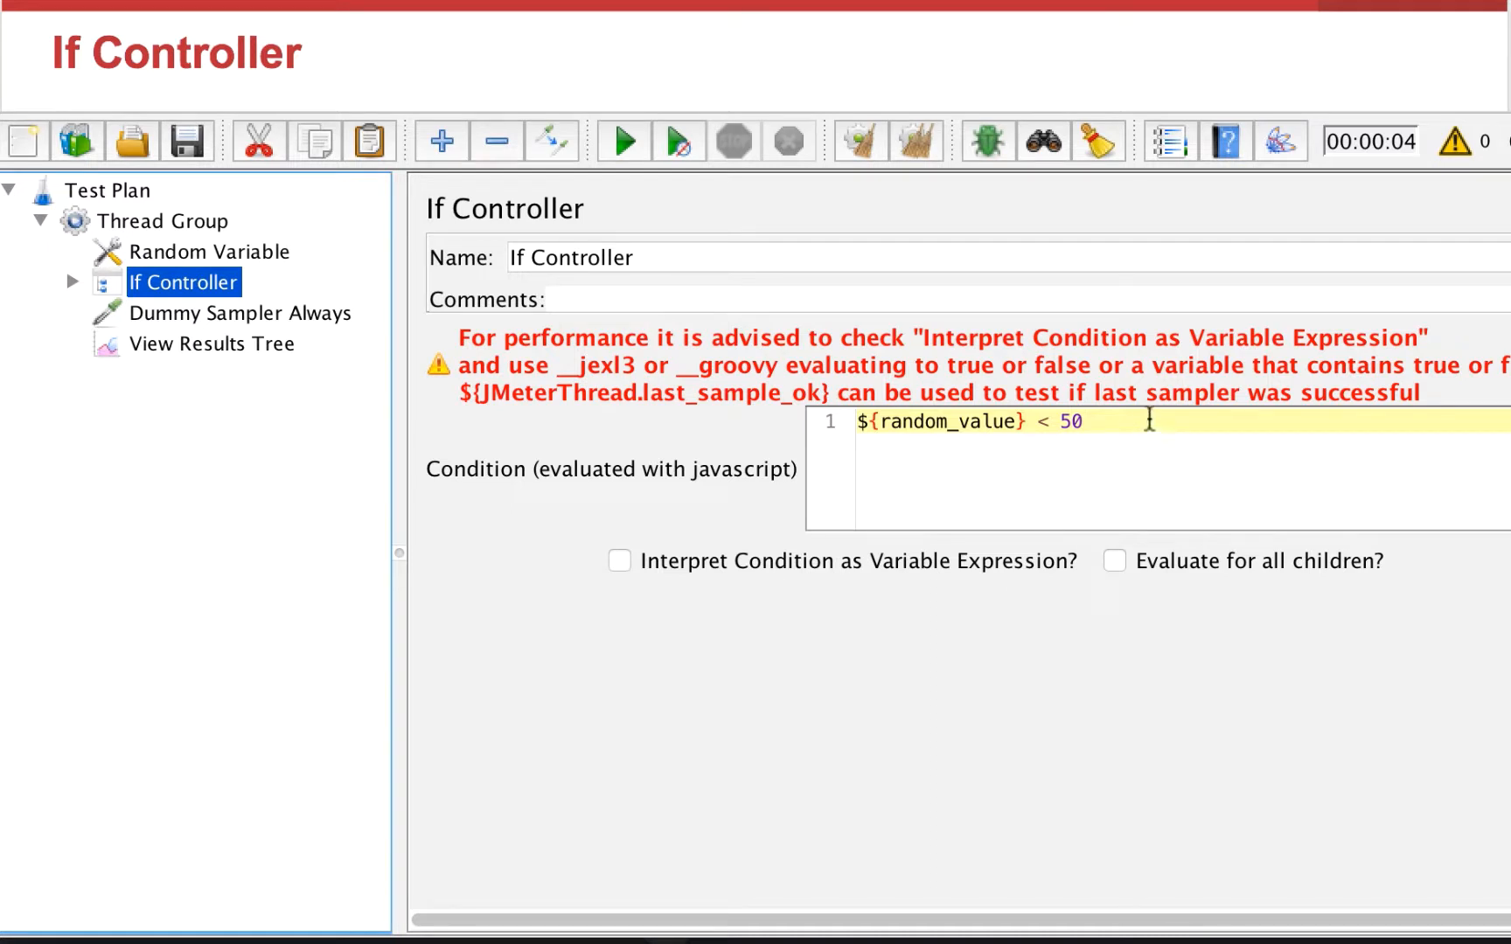
Step: Toggle Interpret Condition as Variable Expression on and off for the If Controller condition
drag(1150, 421, 803, 430)
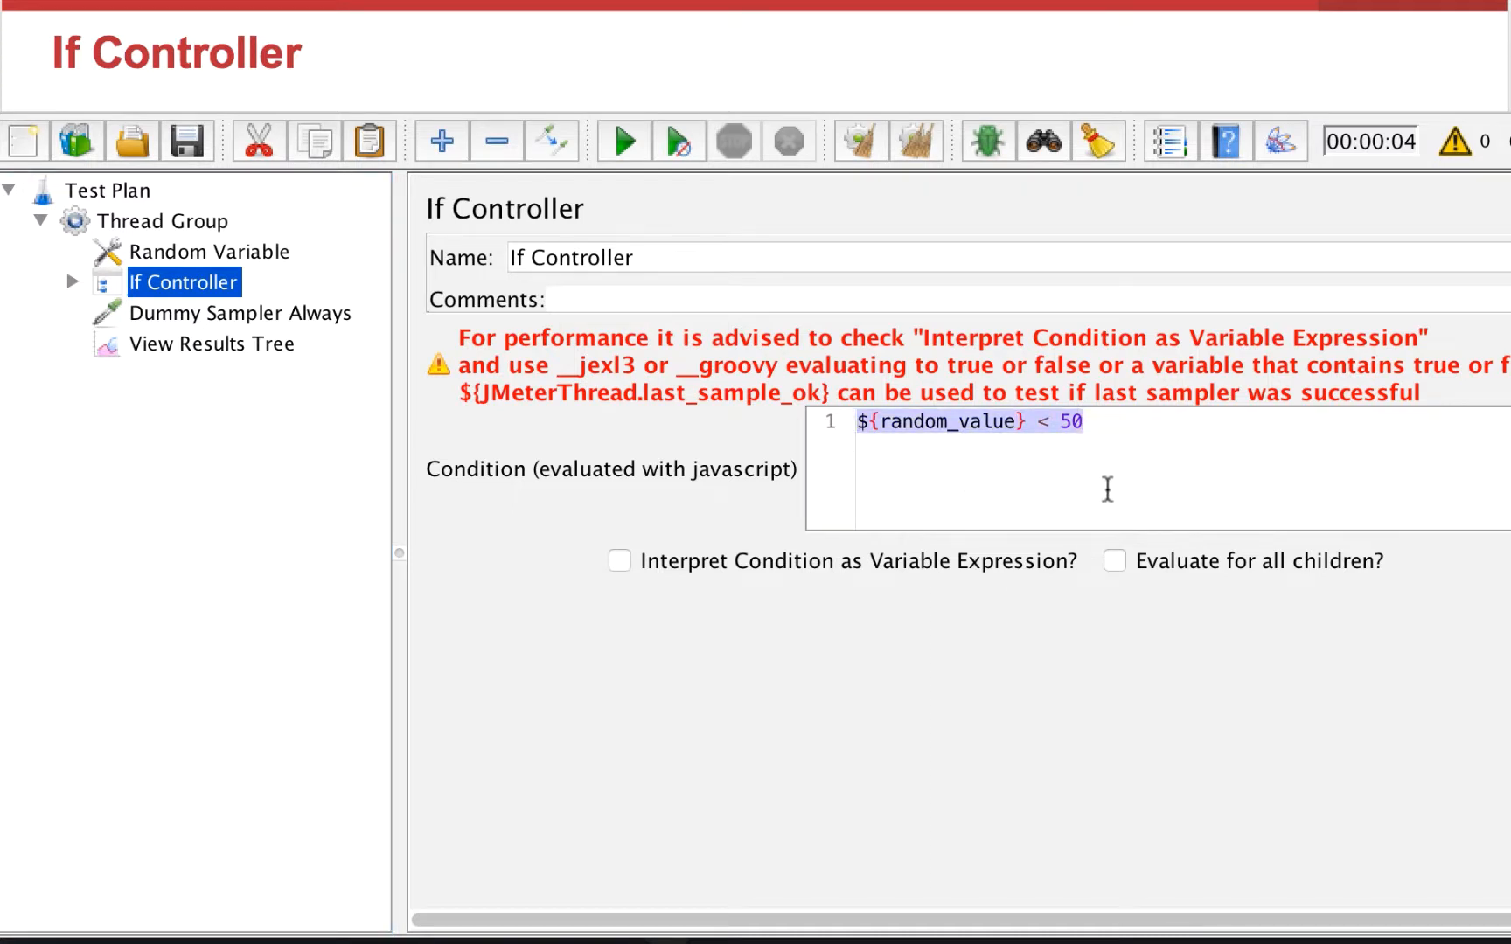
click(1105, 491)
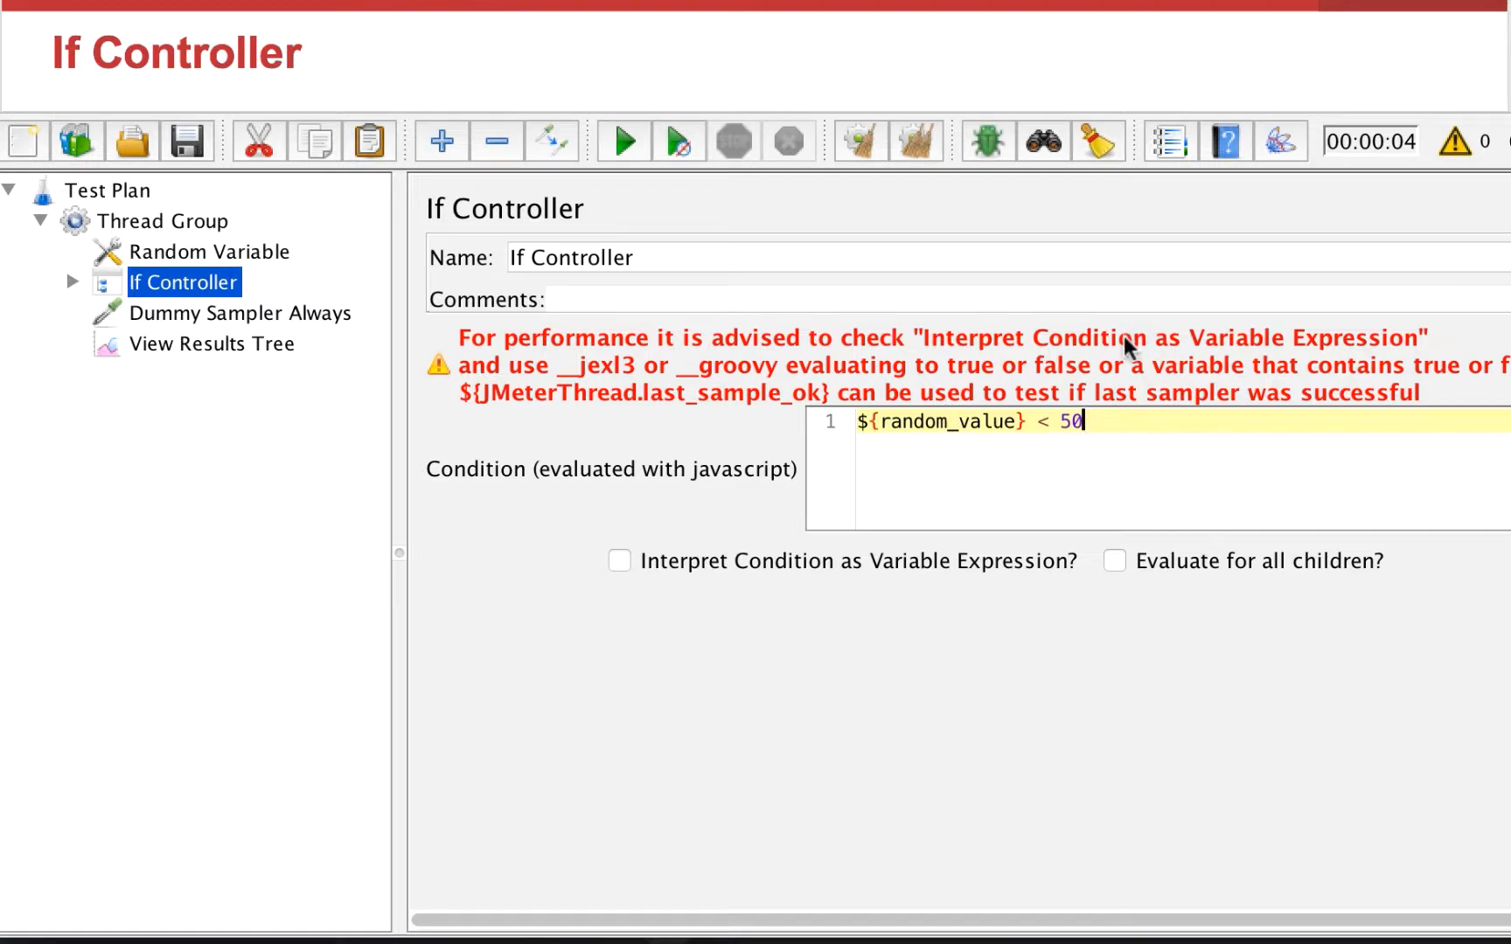
click(619, 564)
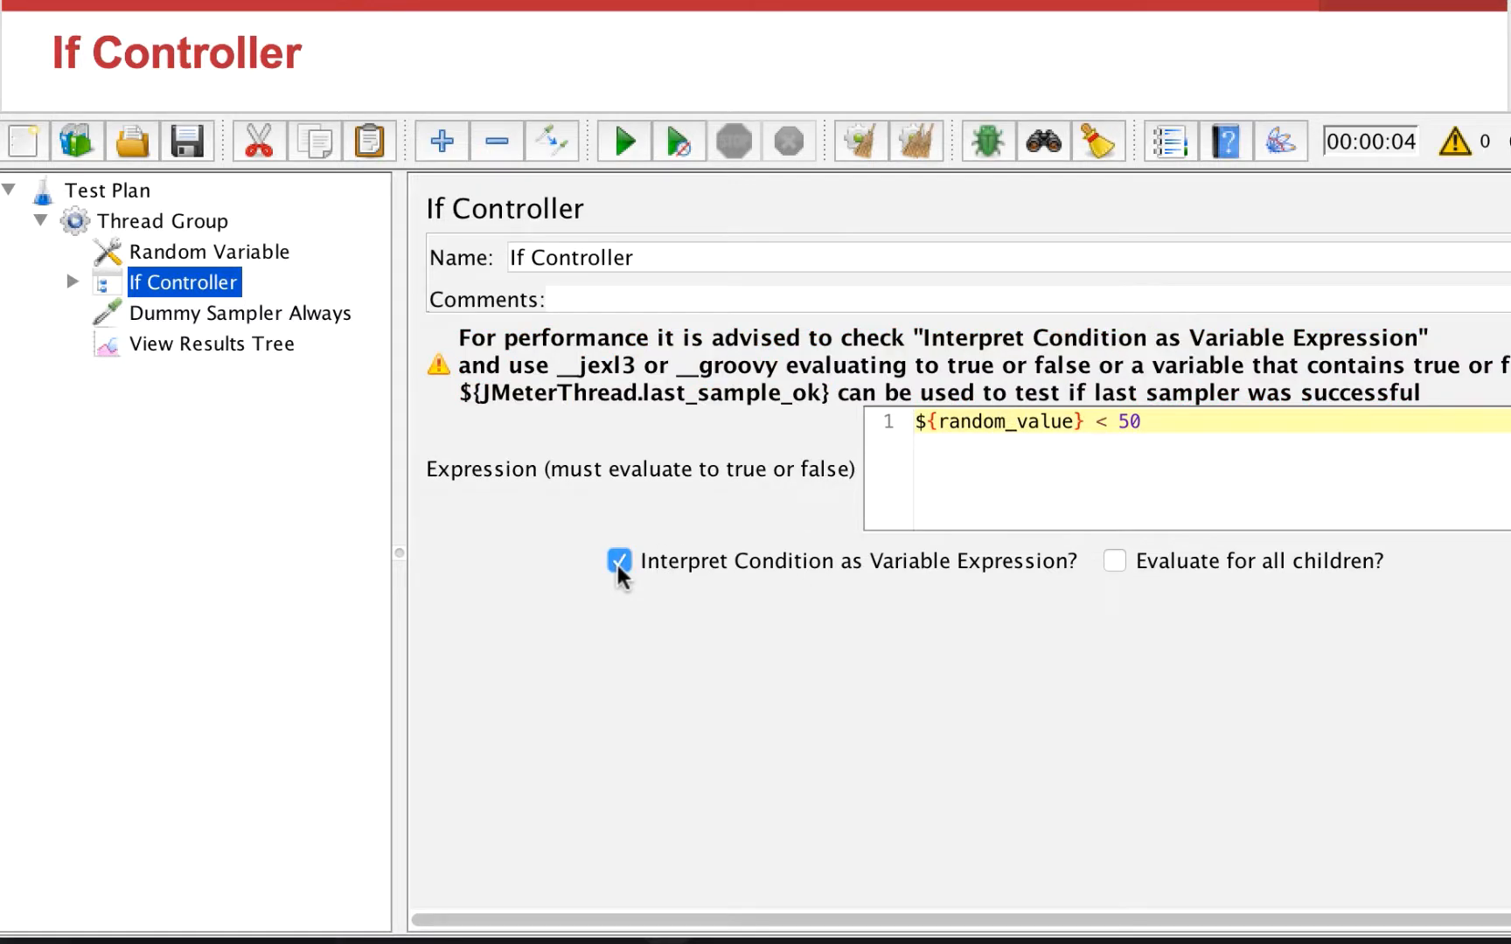
click(618, 564)
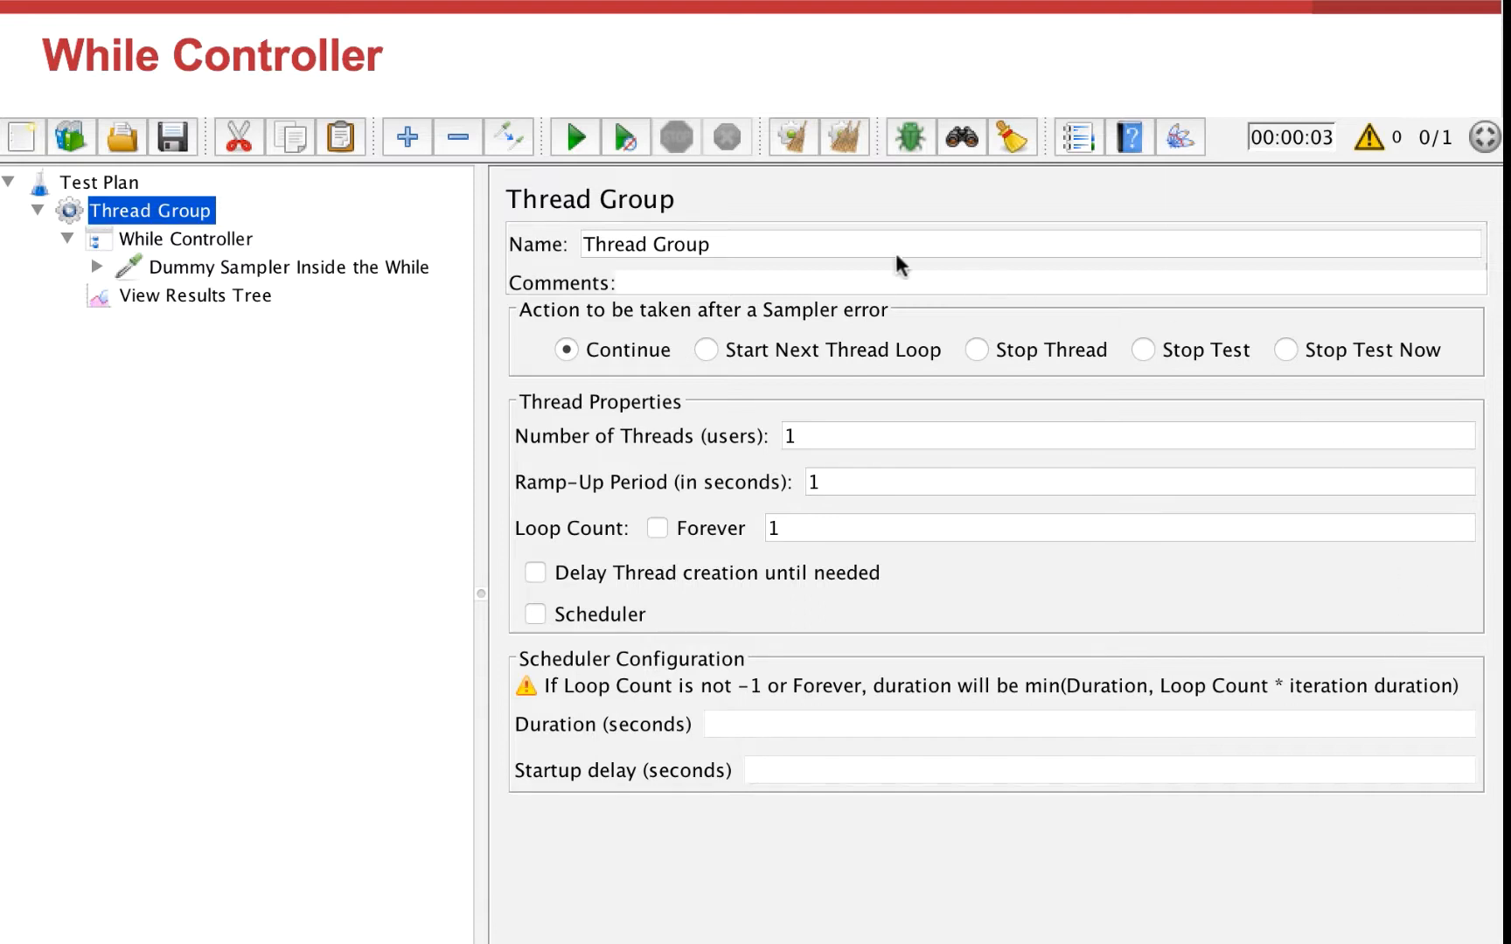
Step: Examine the While Controller, its dummy sampler's latency setting and the JSR223 PostProcessor script
click(166, 237)
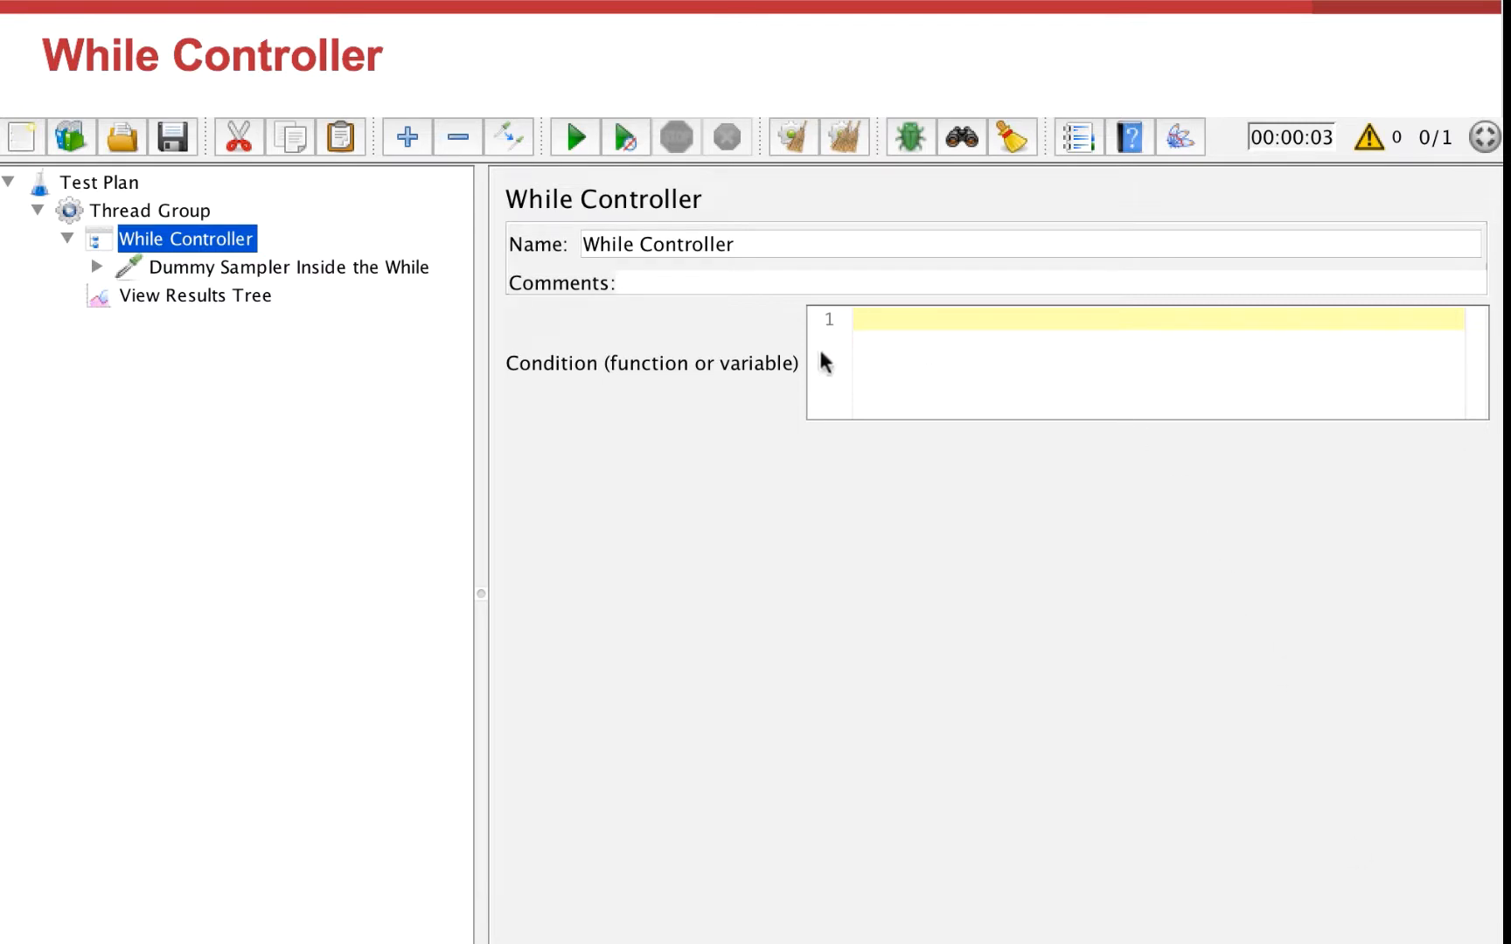
click(192, 268)
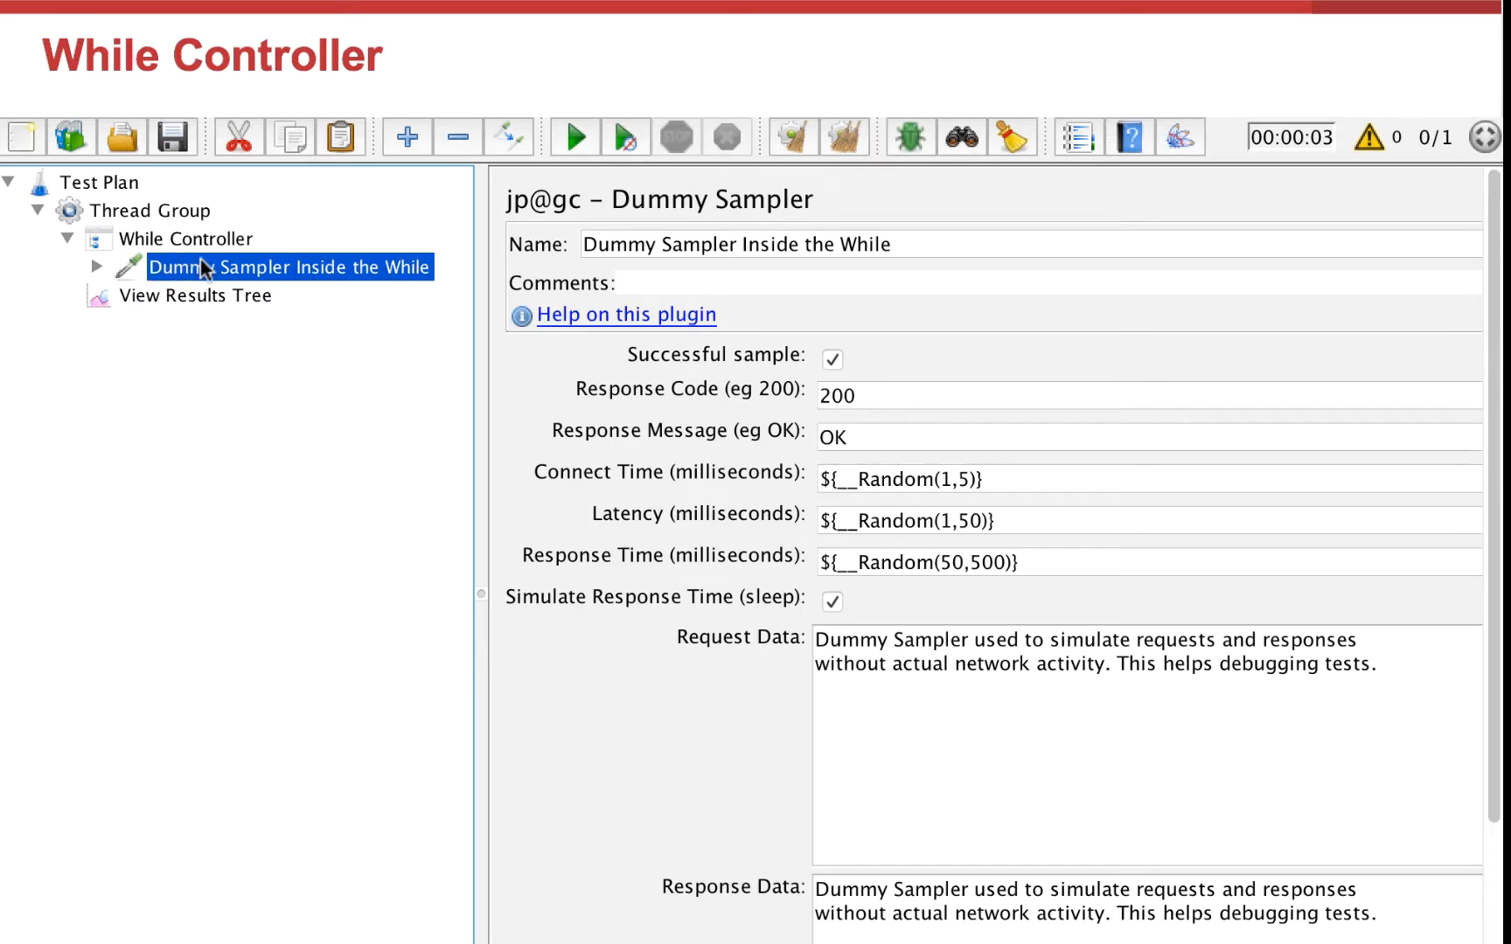
click(203, 239)
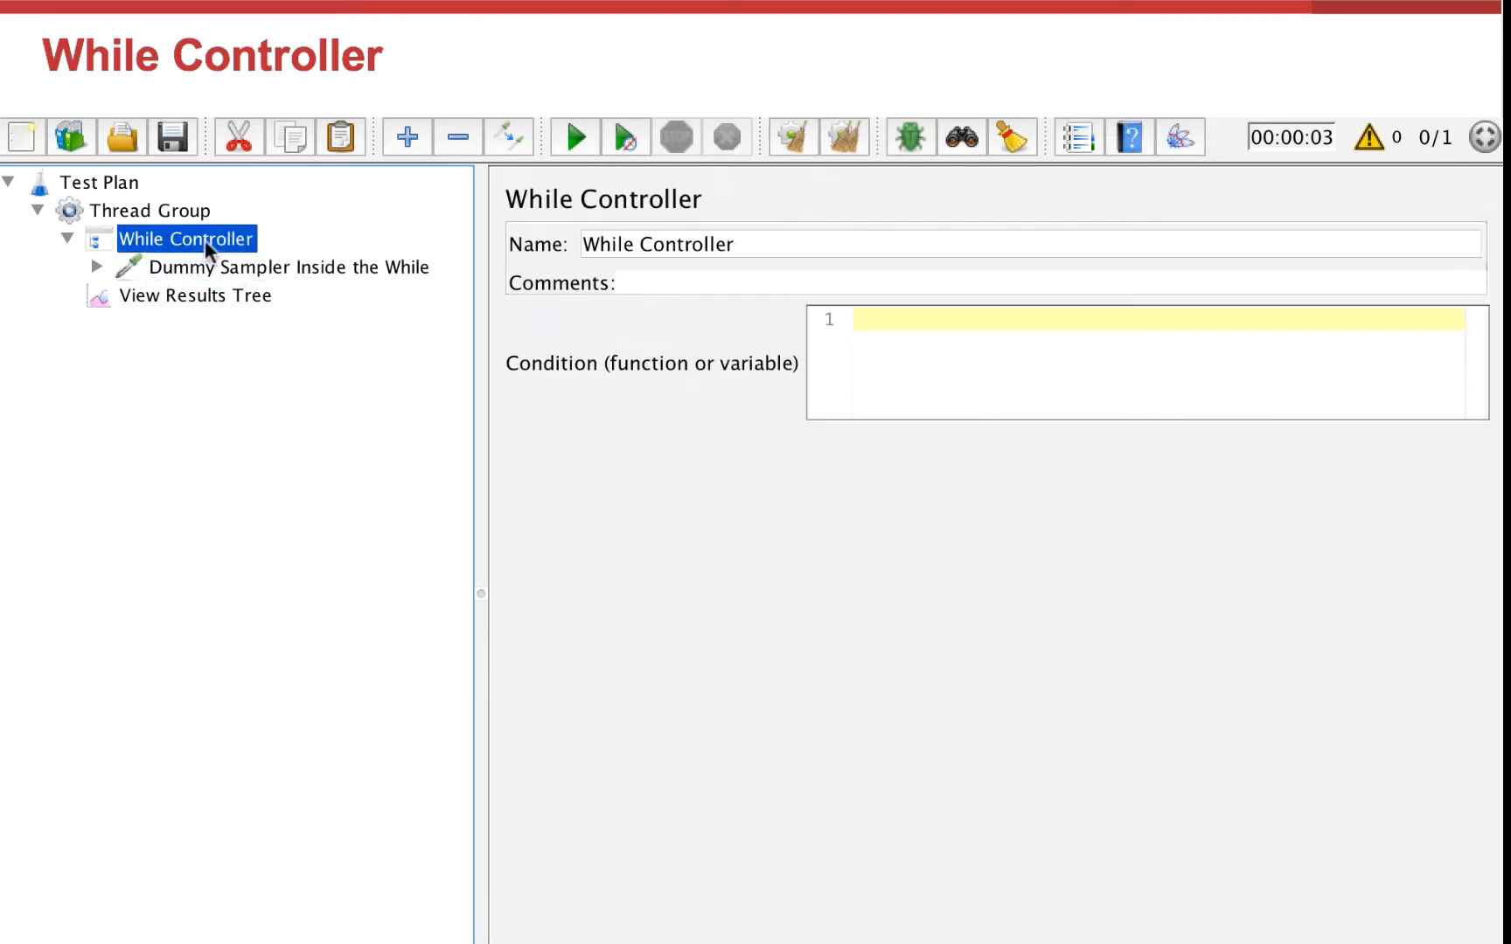
click(305, 268)
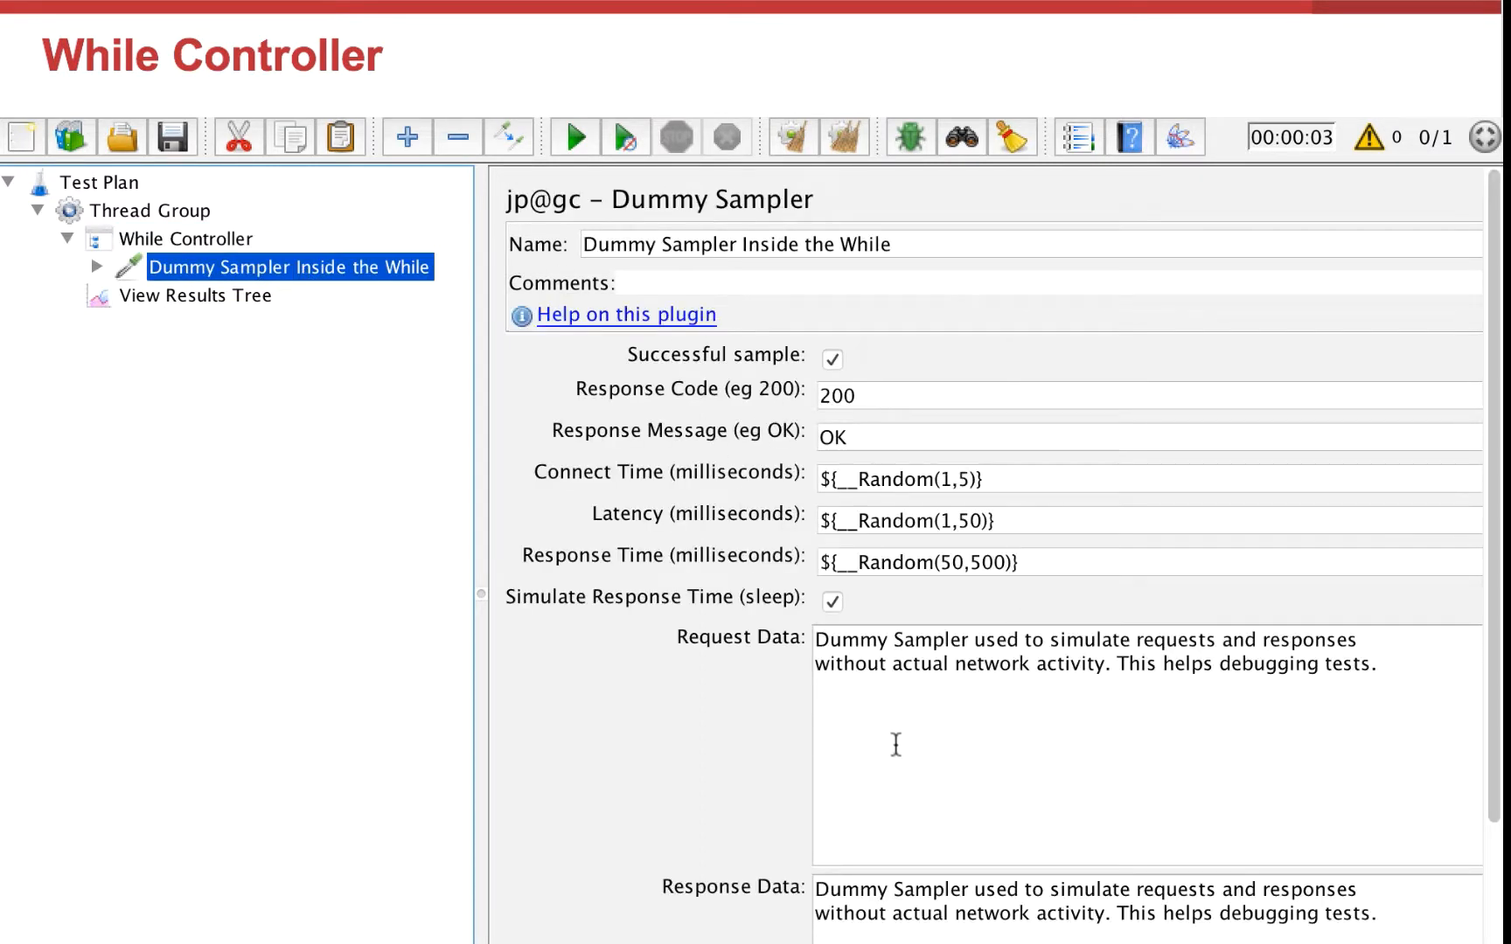
drag(1012, 520, 816, 516)
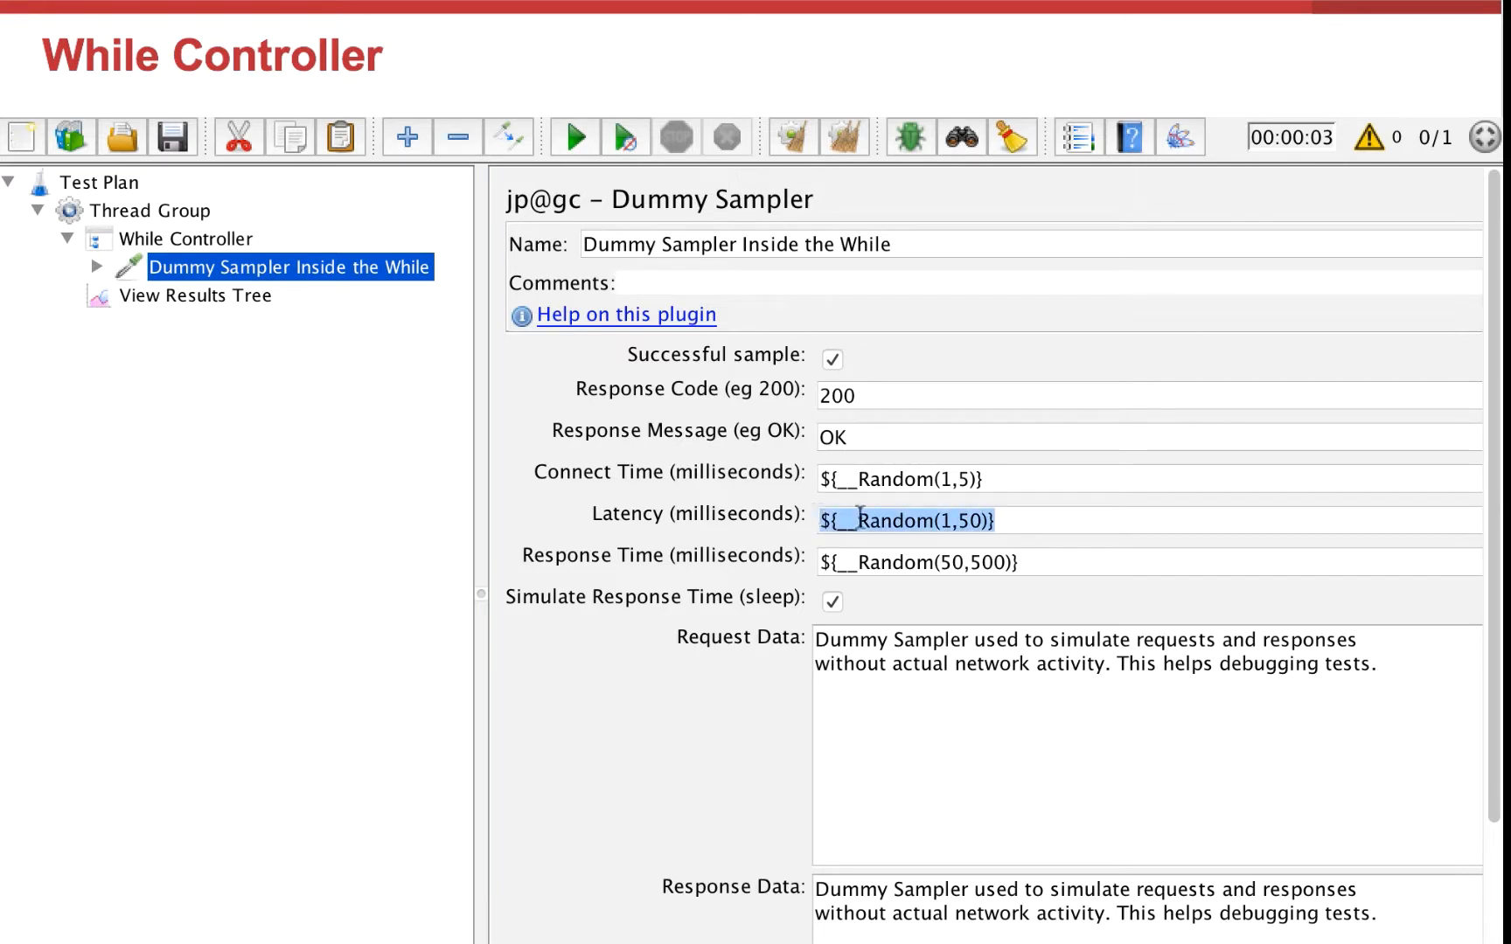
click(97, 266)
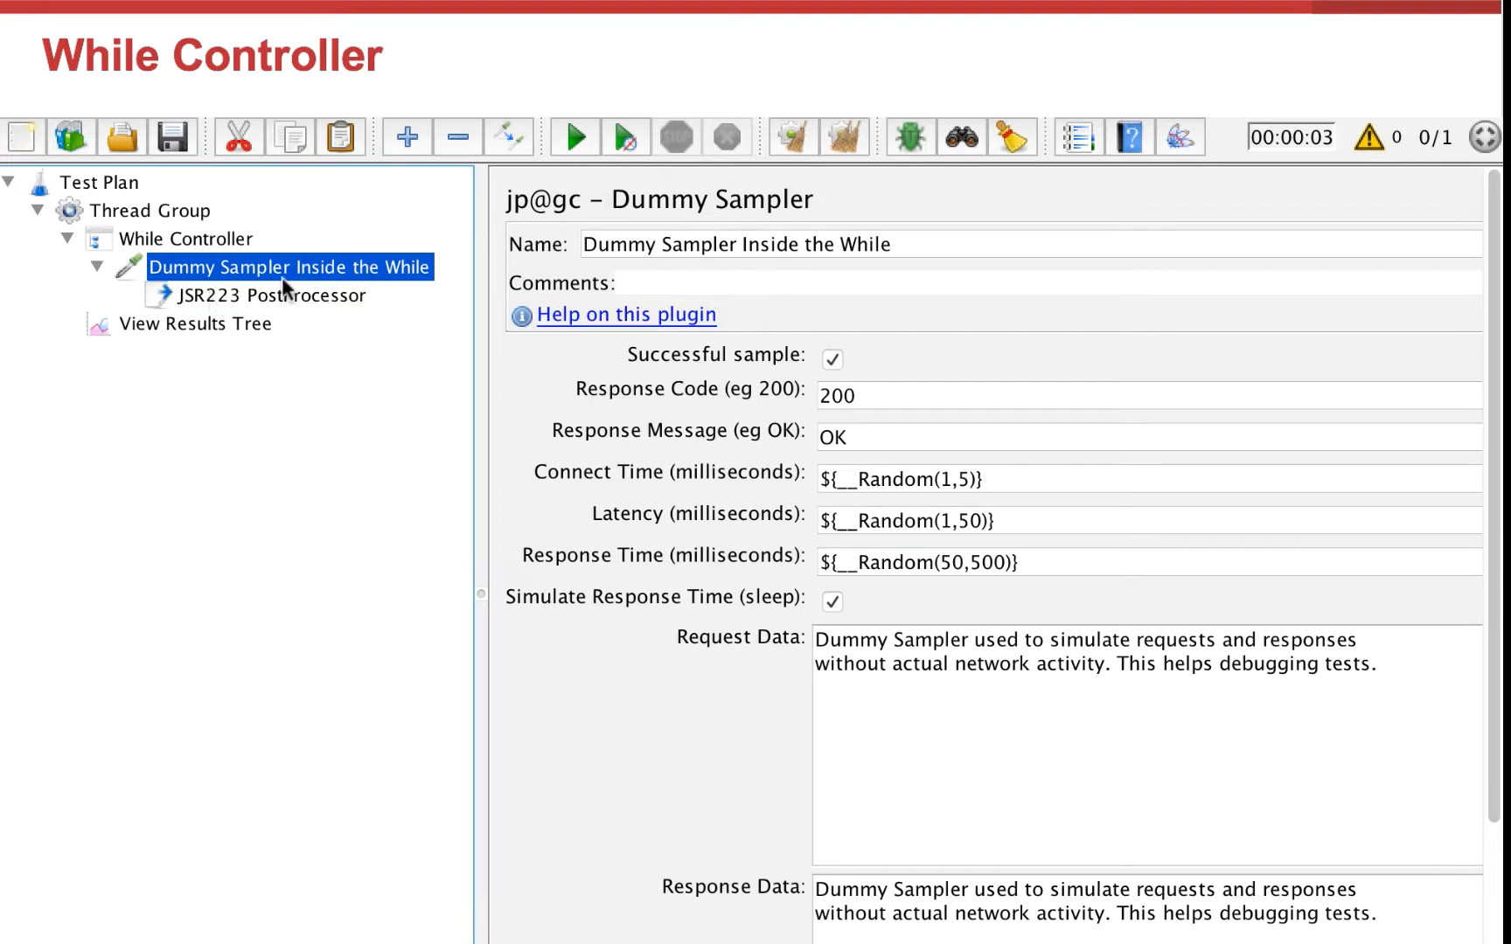
click(300, 295)
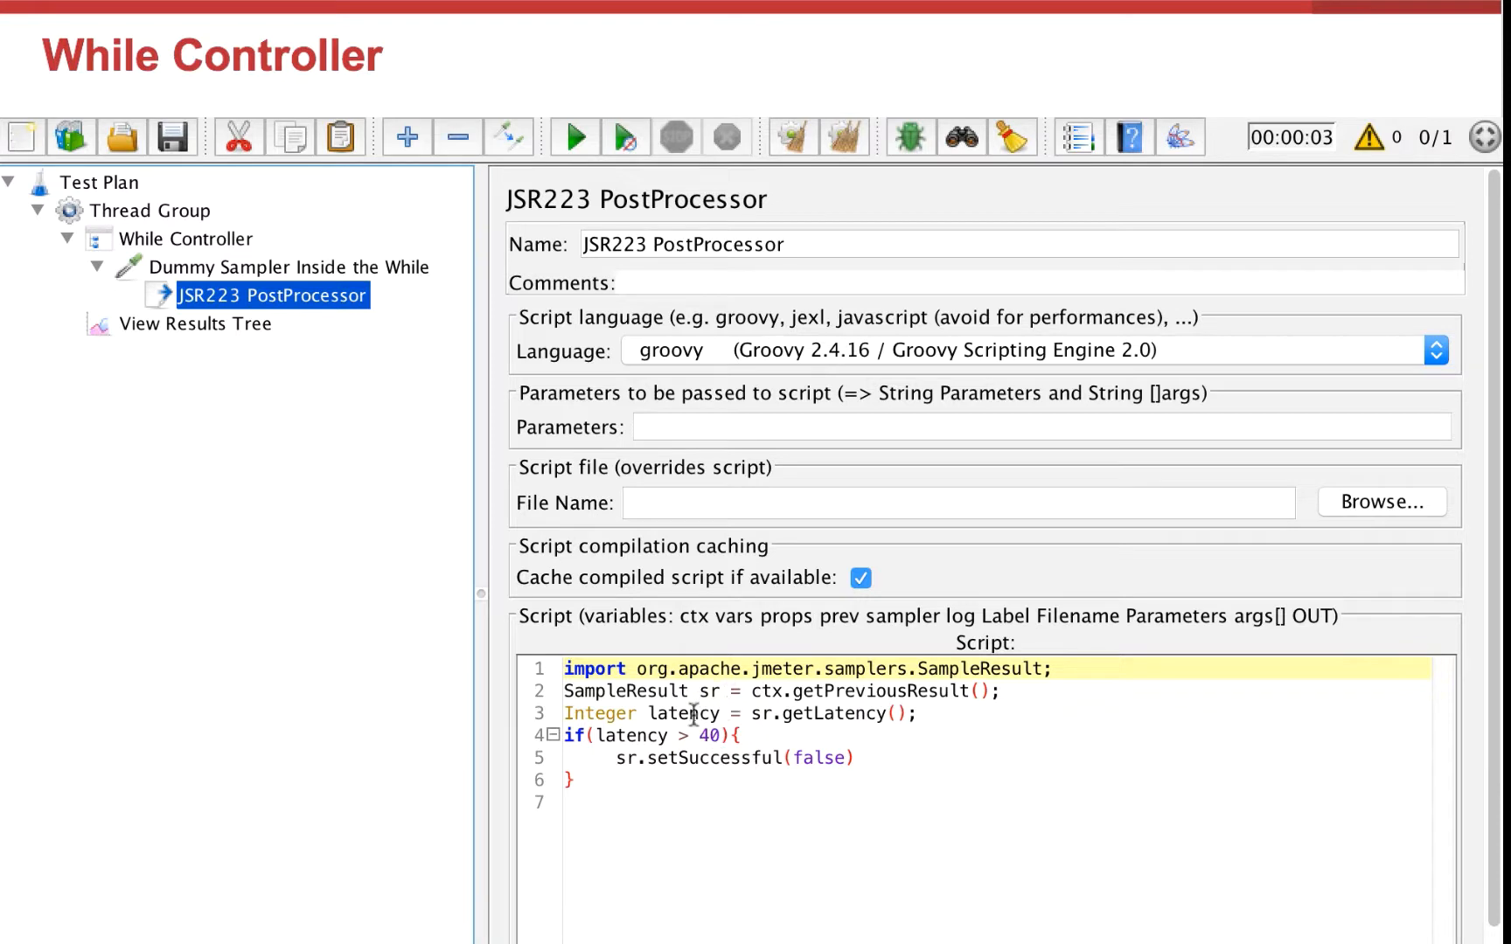
drag(741, 734, 549, 733)
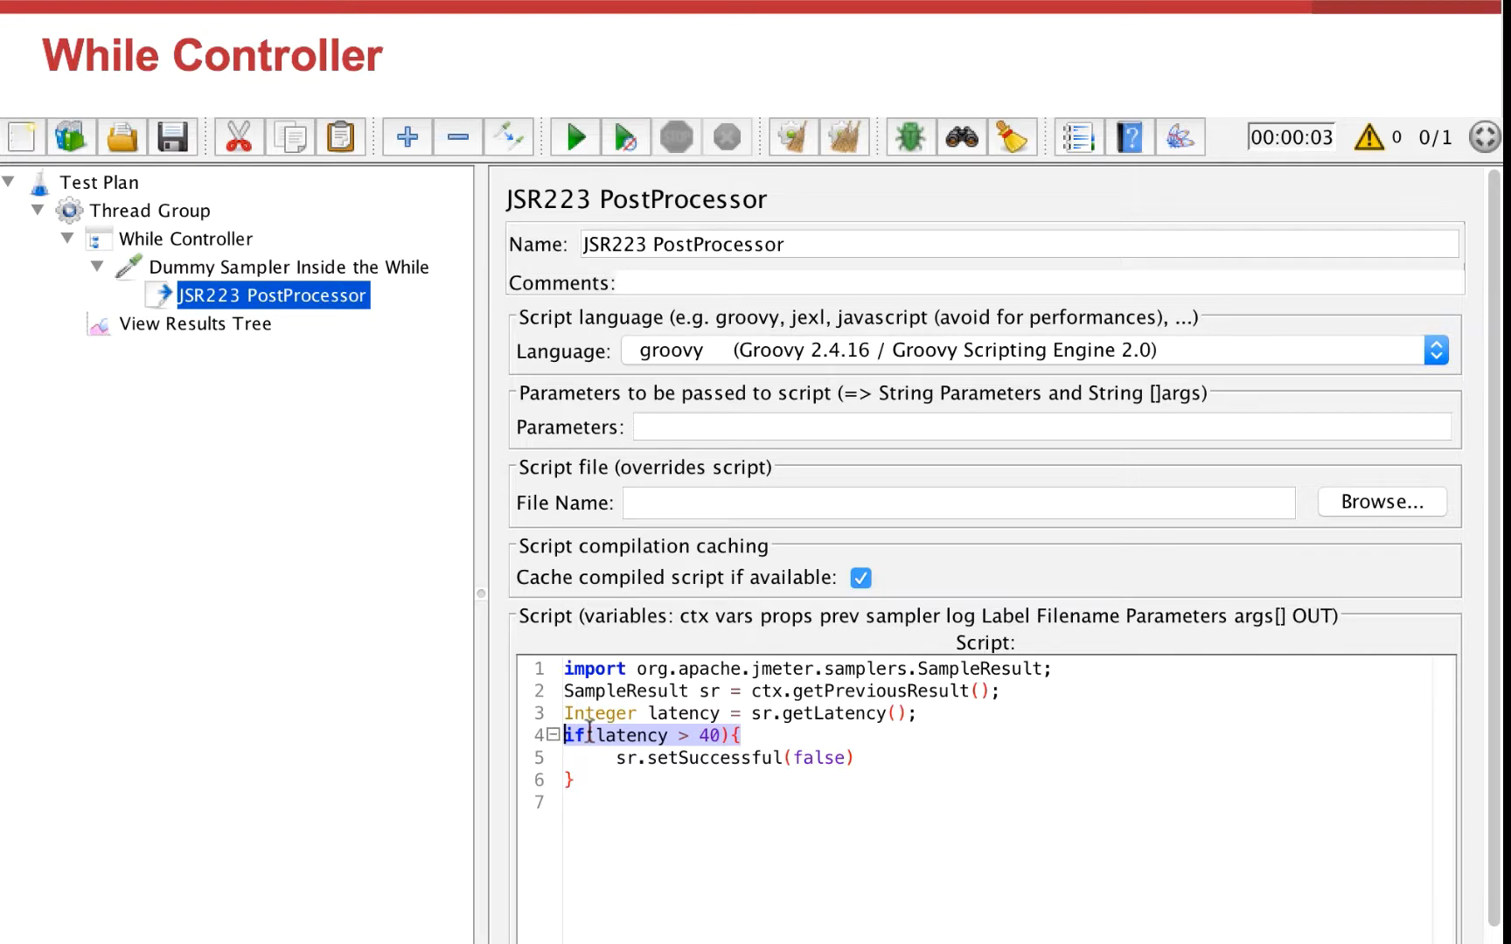
click(277, 267)
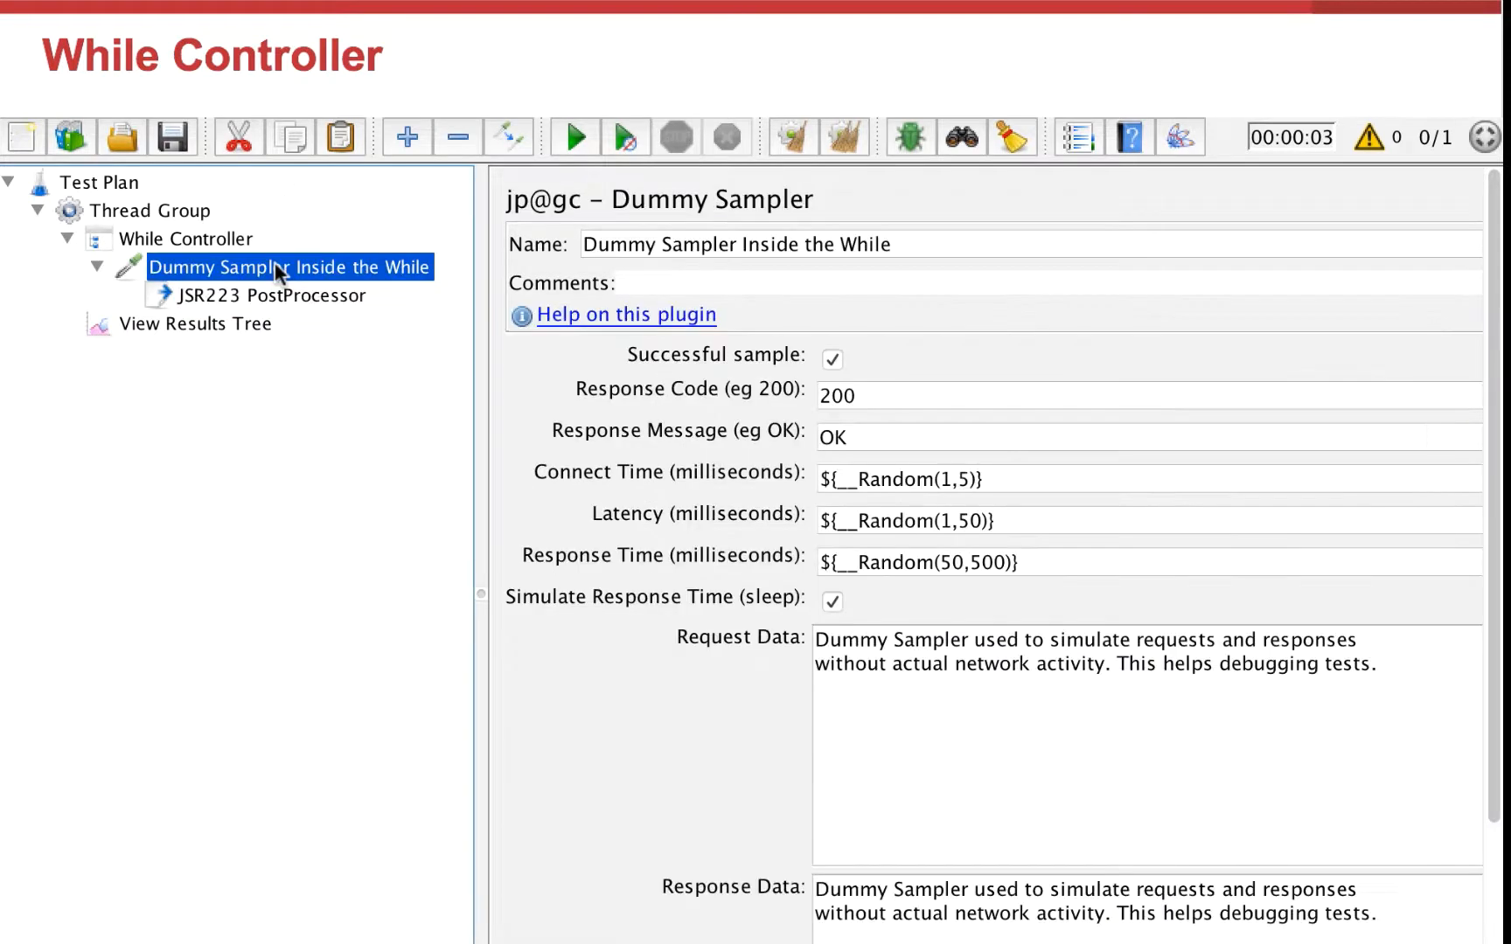
Step: Clear the previous results, run the While Controller test, and inspect each sampler result's latency
click(835, 362)
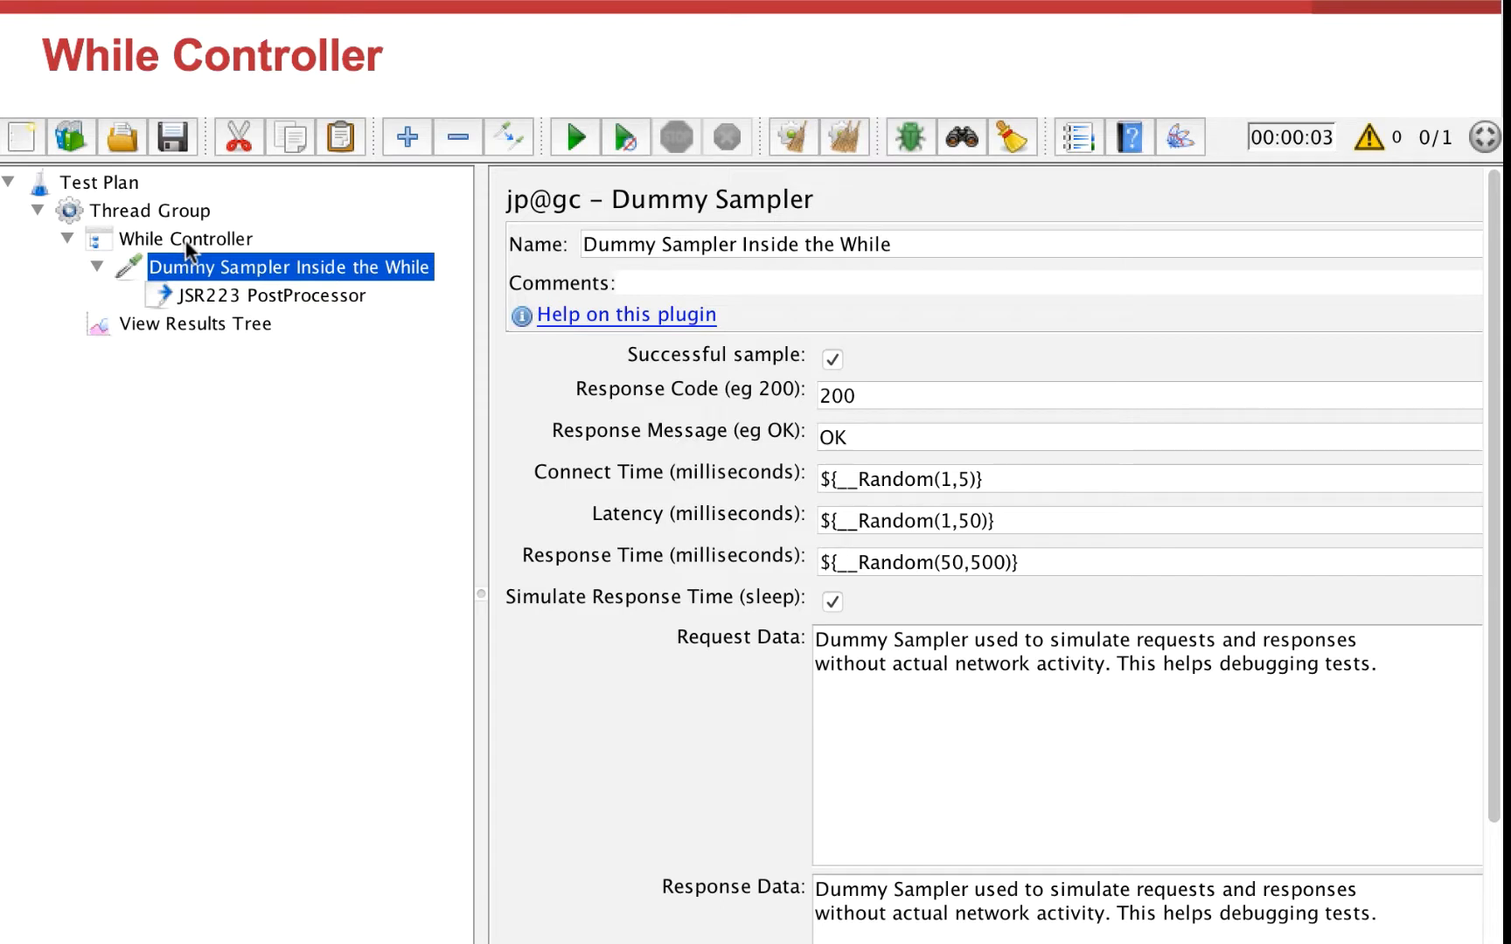
click(222, 329)
click(844, 136)
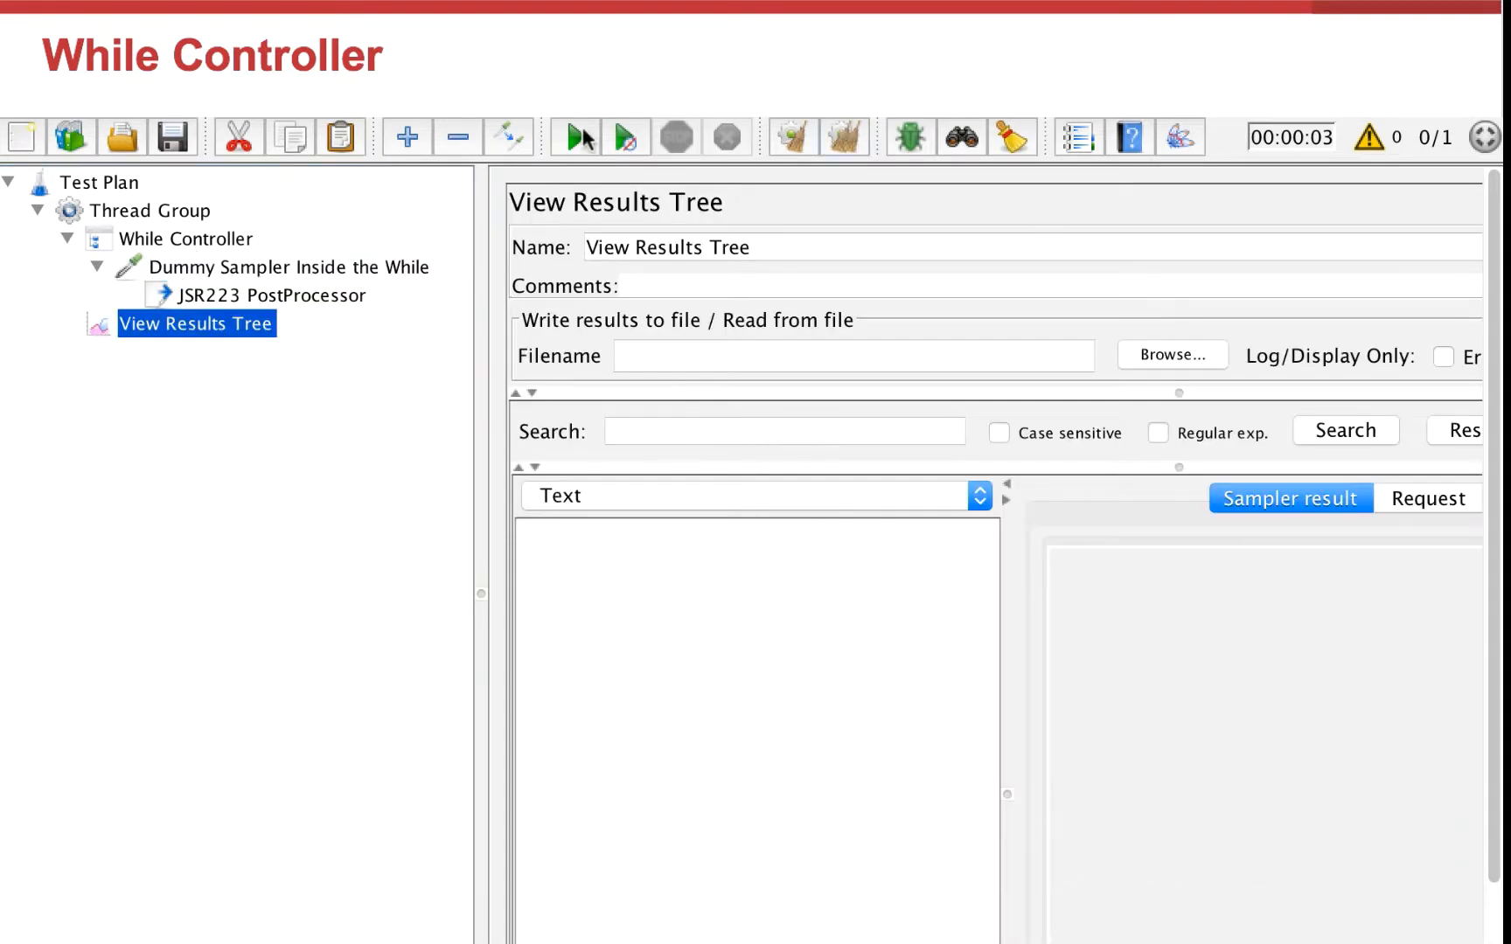
click(575, 137)
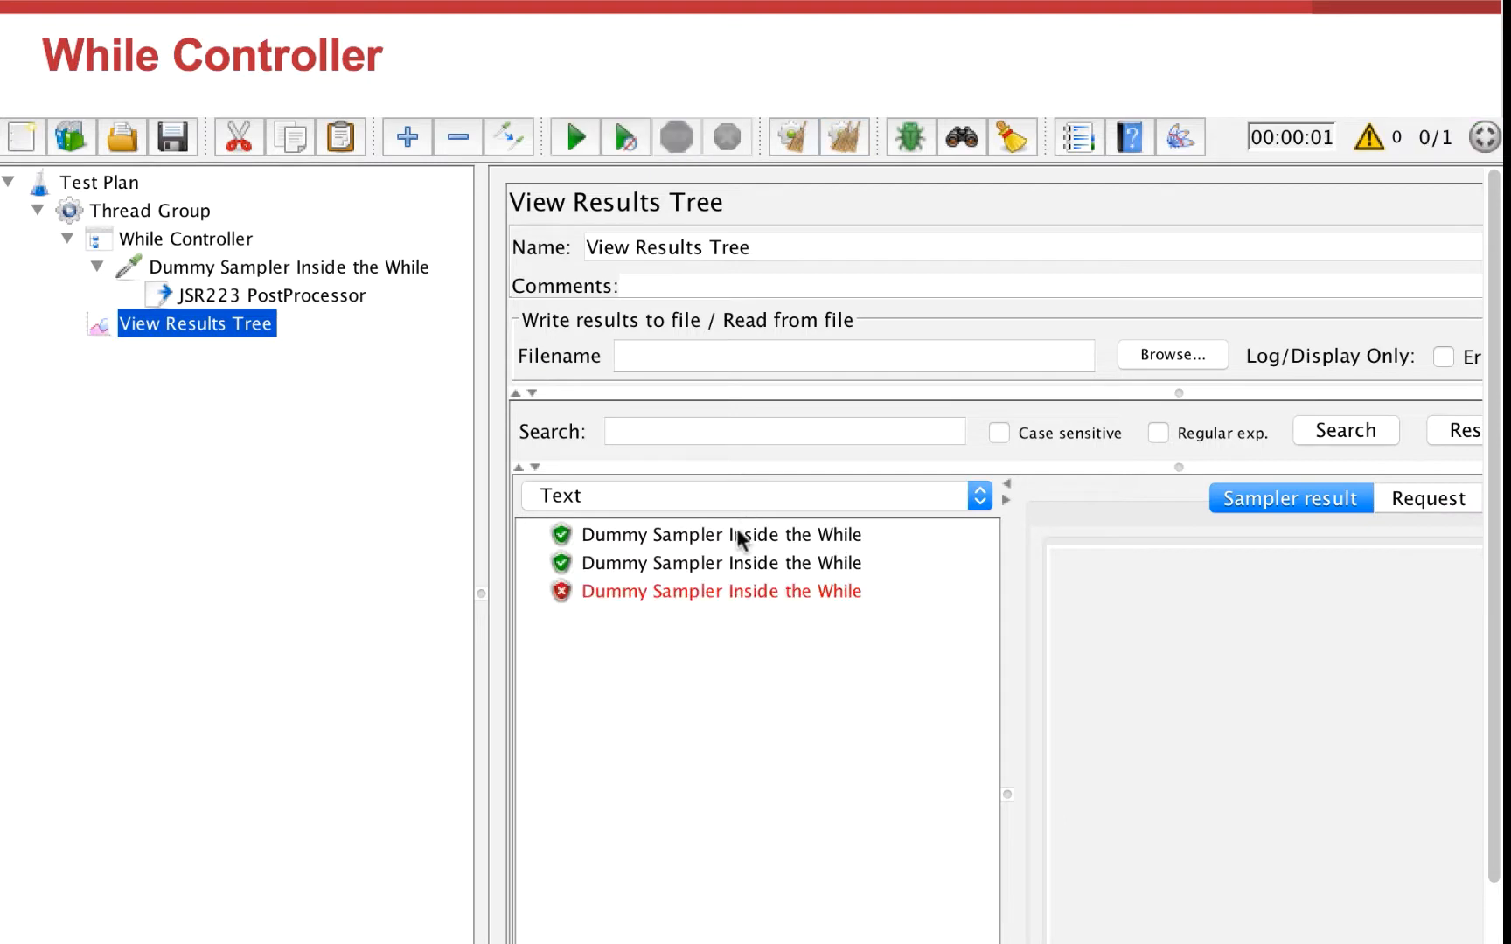
click(743, 535)
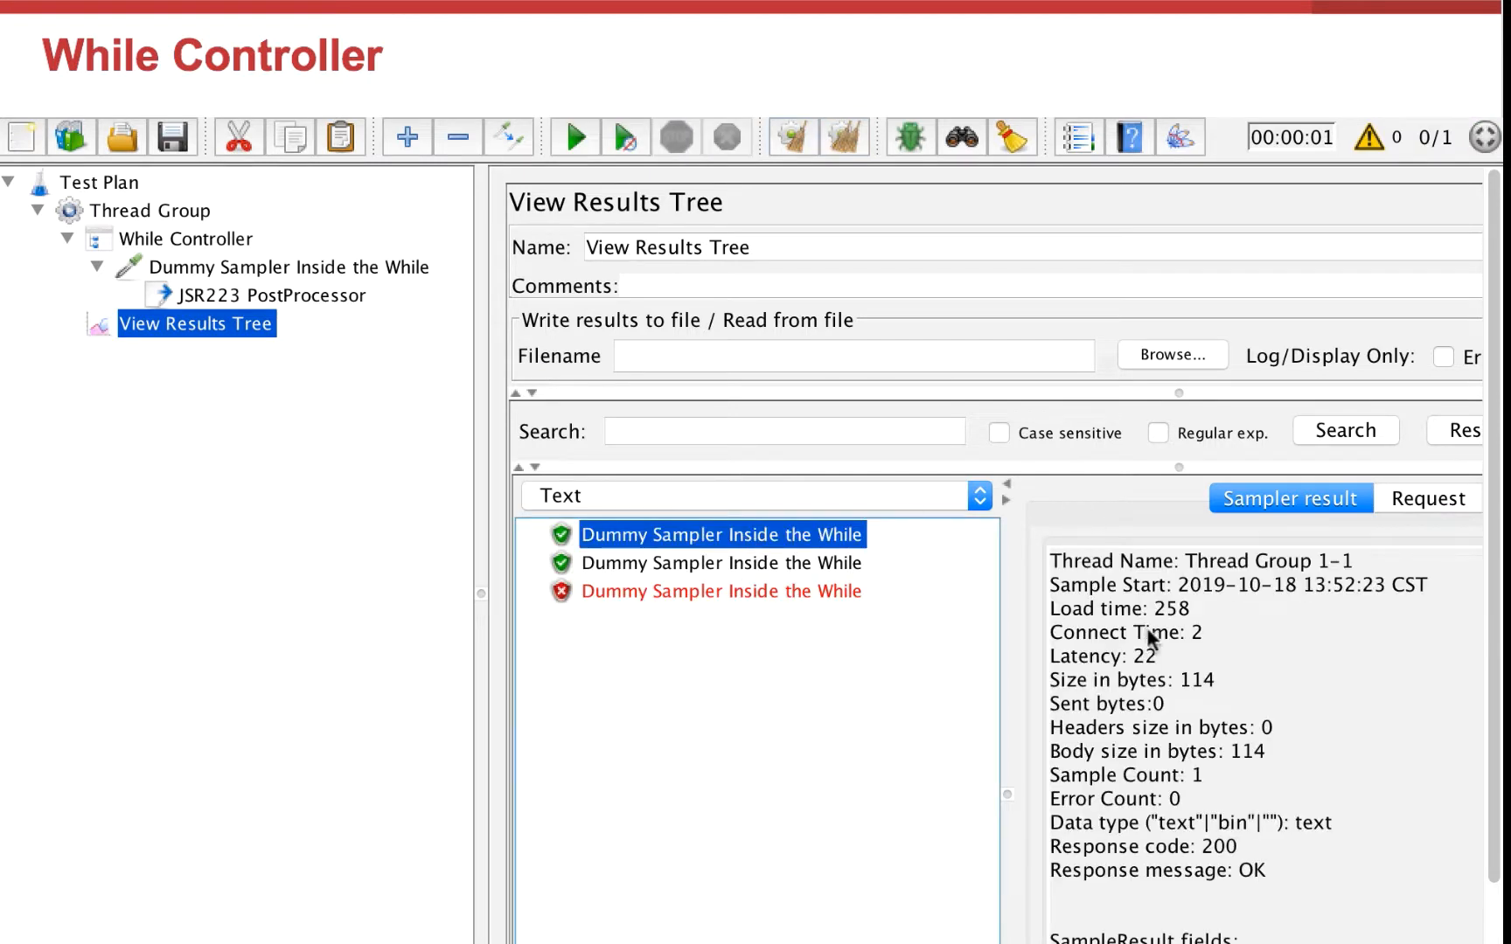
click(796, 562)
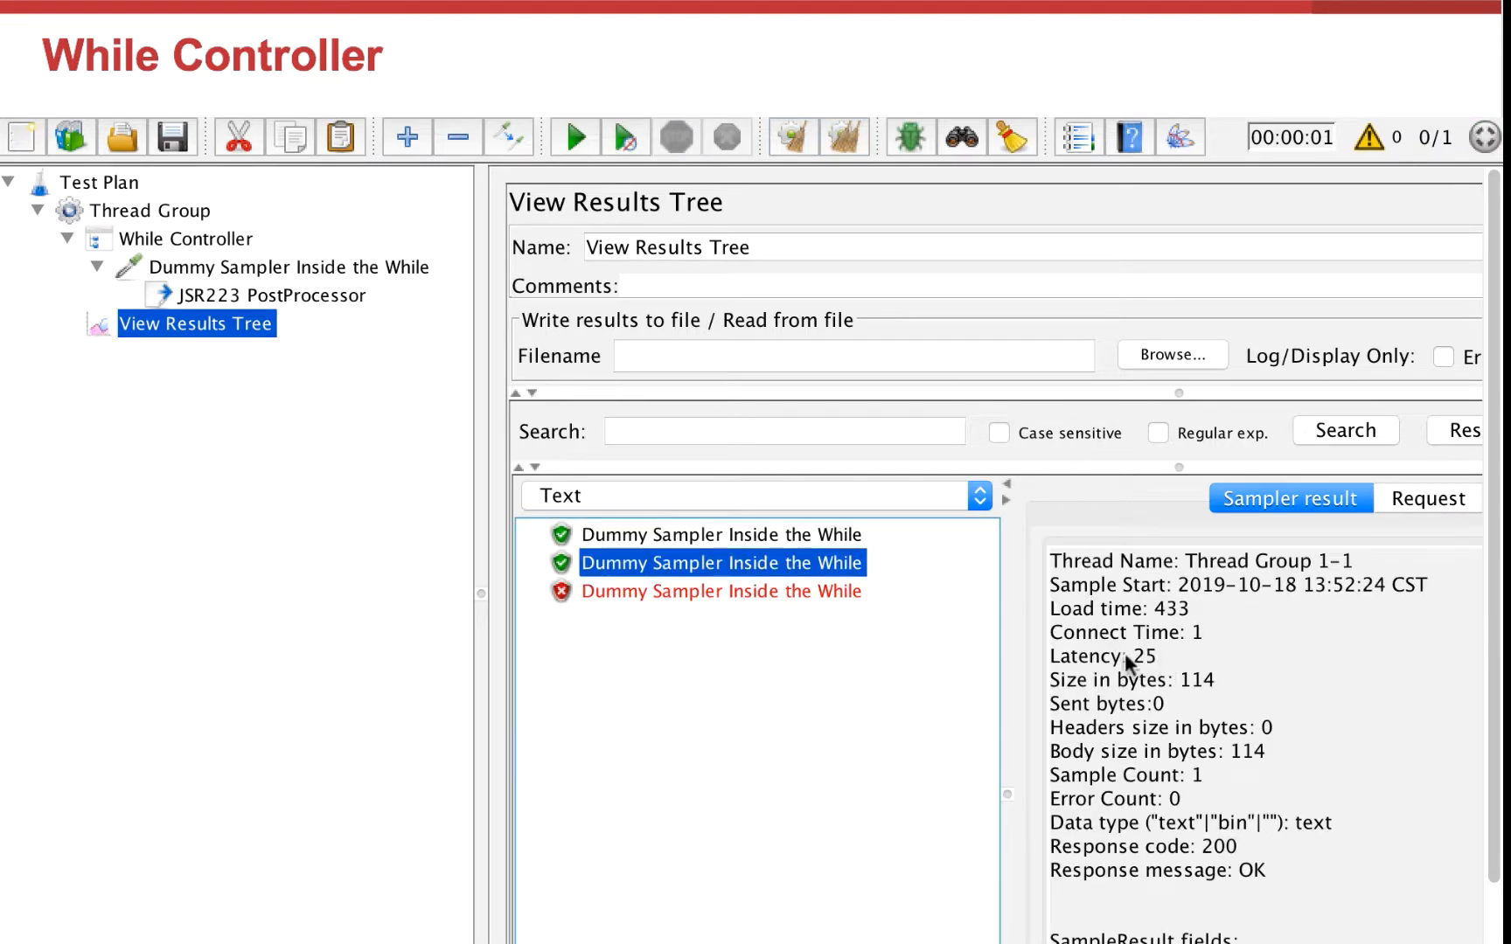
Step: Inspect the failed last sampler result and the While Controller's condition
click(829, 591)
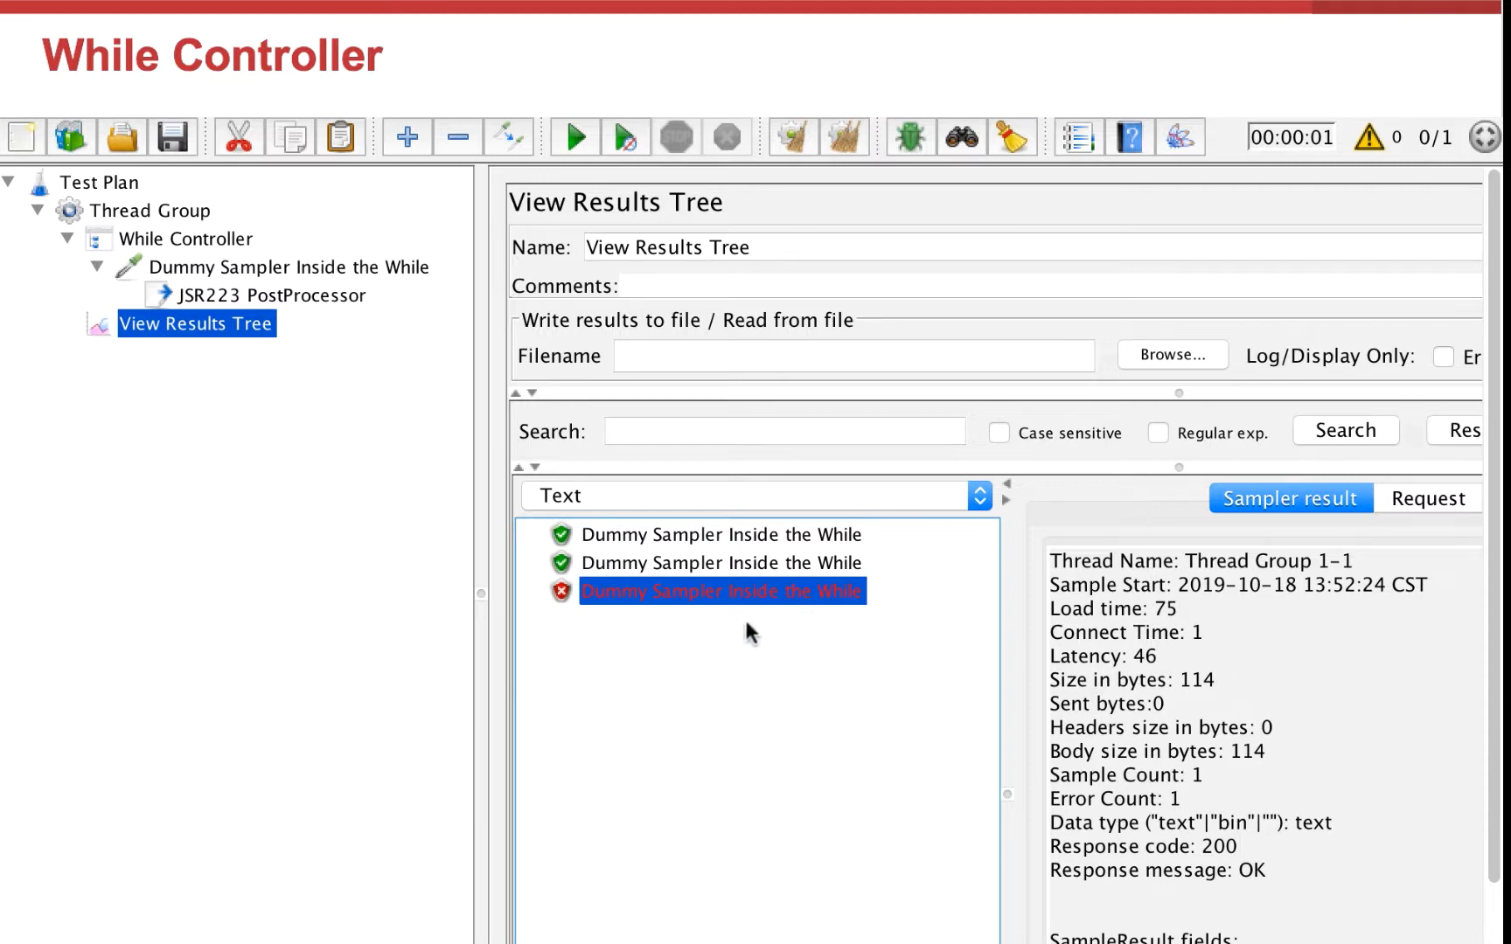
click(197, 244)
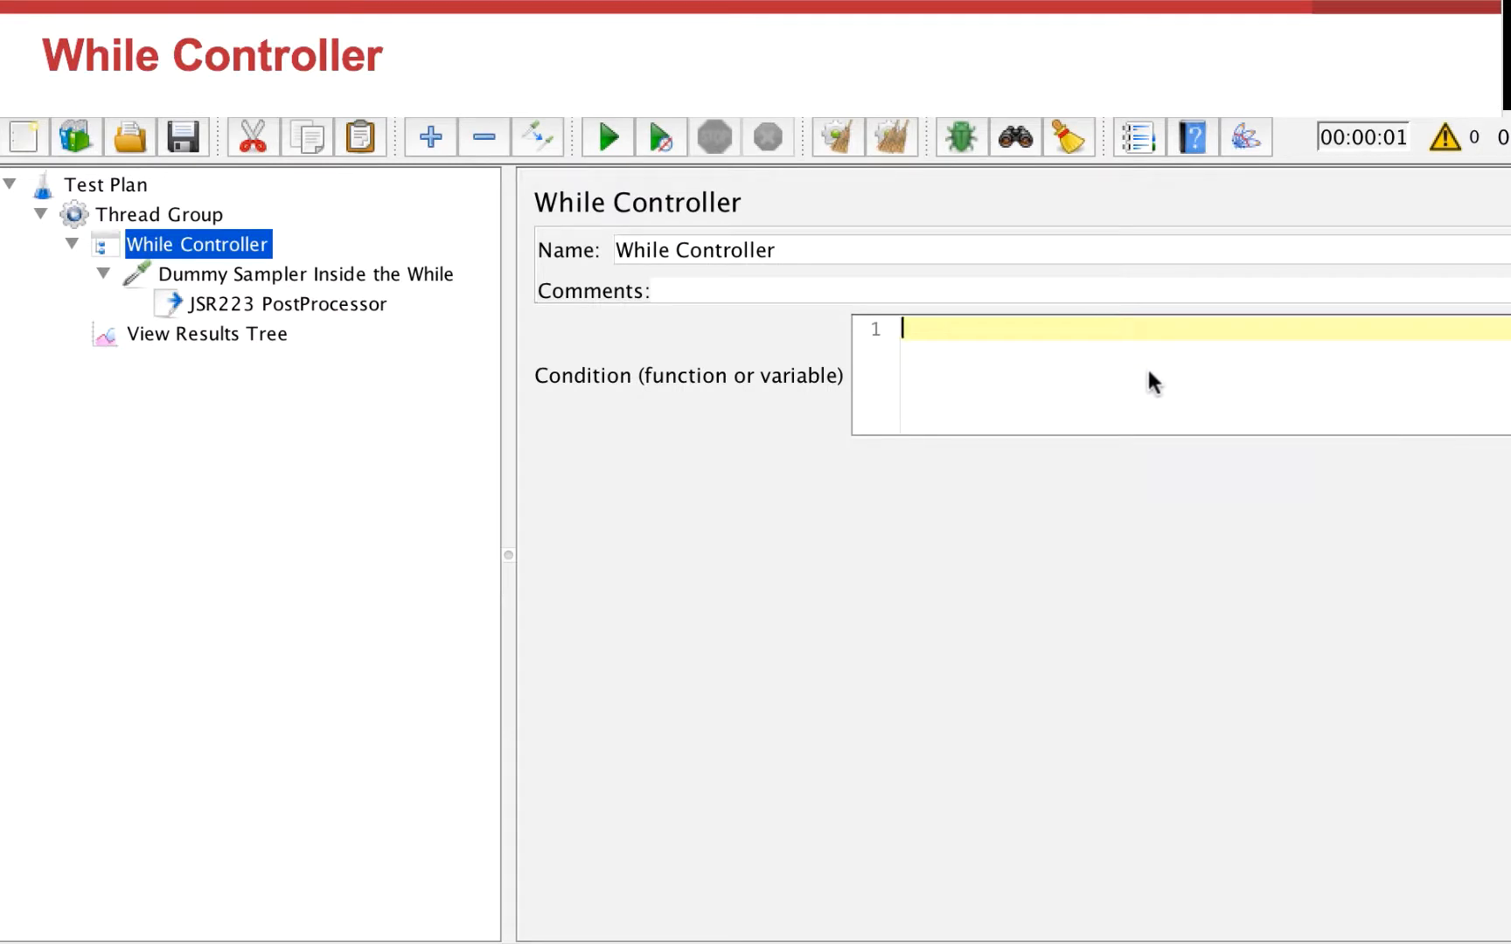
text(LAST)
Step: Add a jp@gc Dummy Sampler to the Thread Group ahead of the While Controller and rename it BEFORE Dummy Sampler
click(208, 214)
right_click(210, 215)
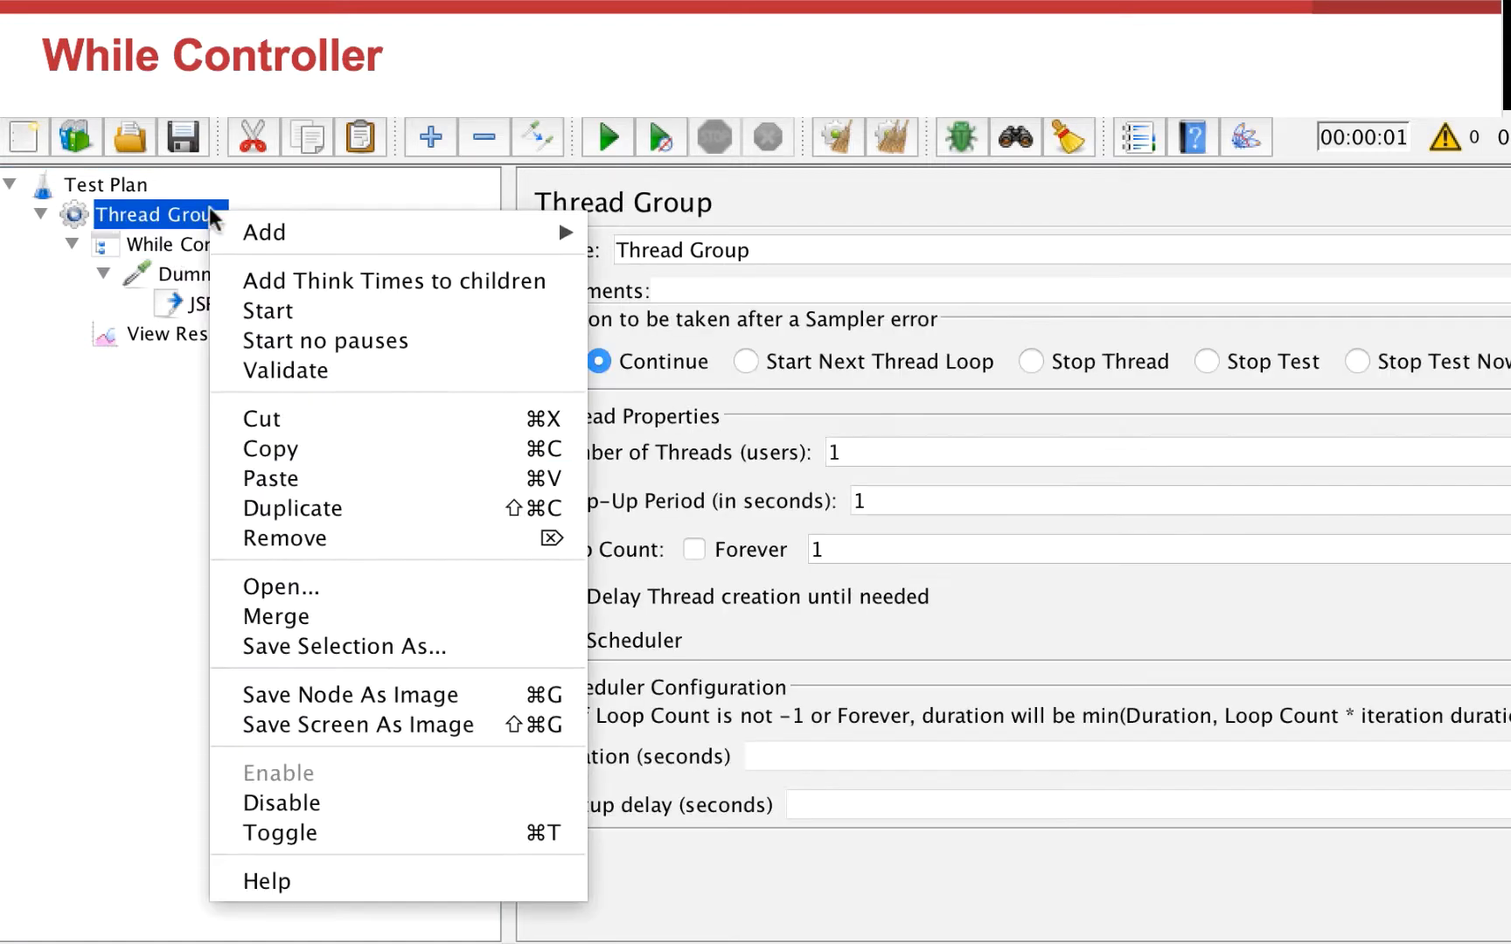
mouse_move(254, 232)
mouse_move(691, 235)
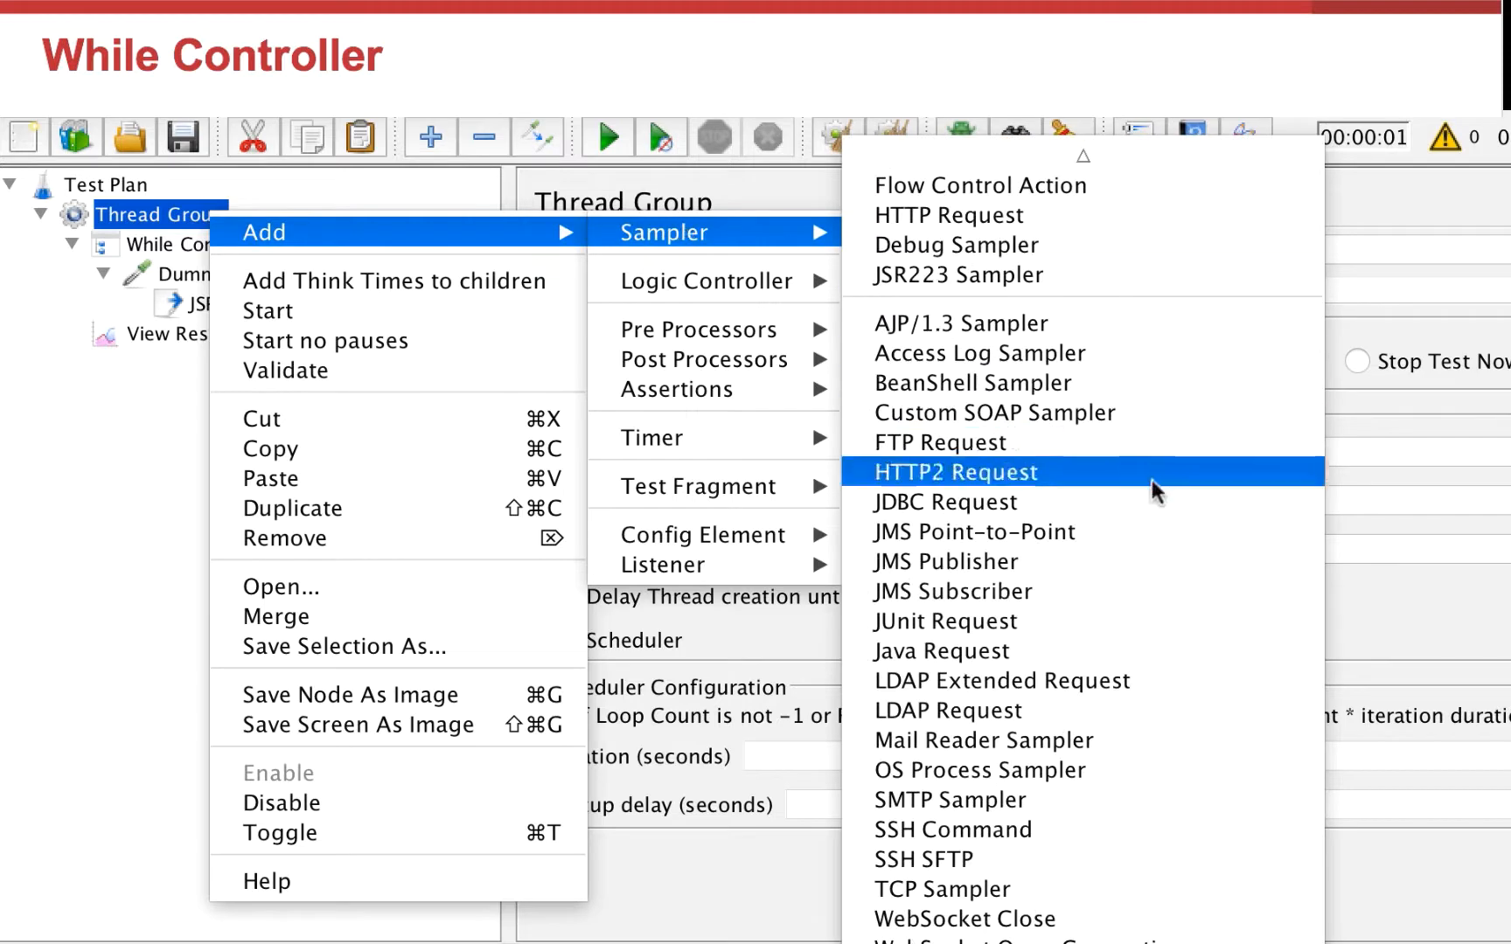
click(1154, 941)
drag(190, 356, 236, 228)
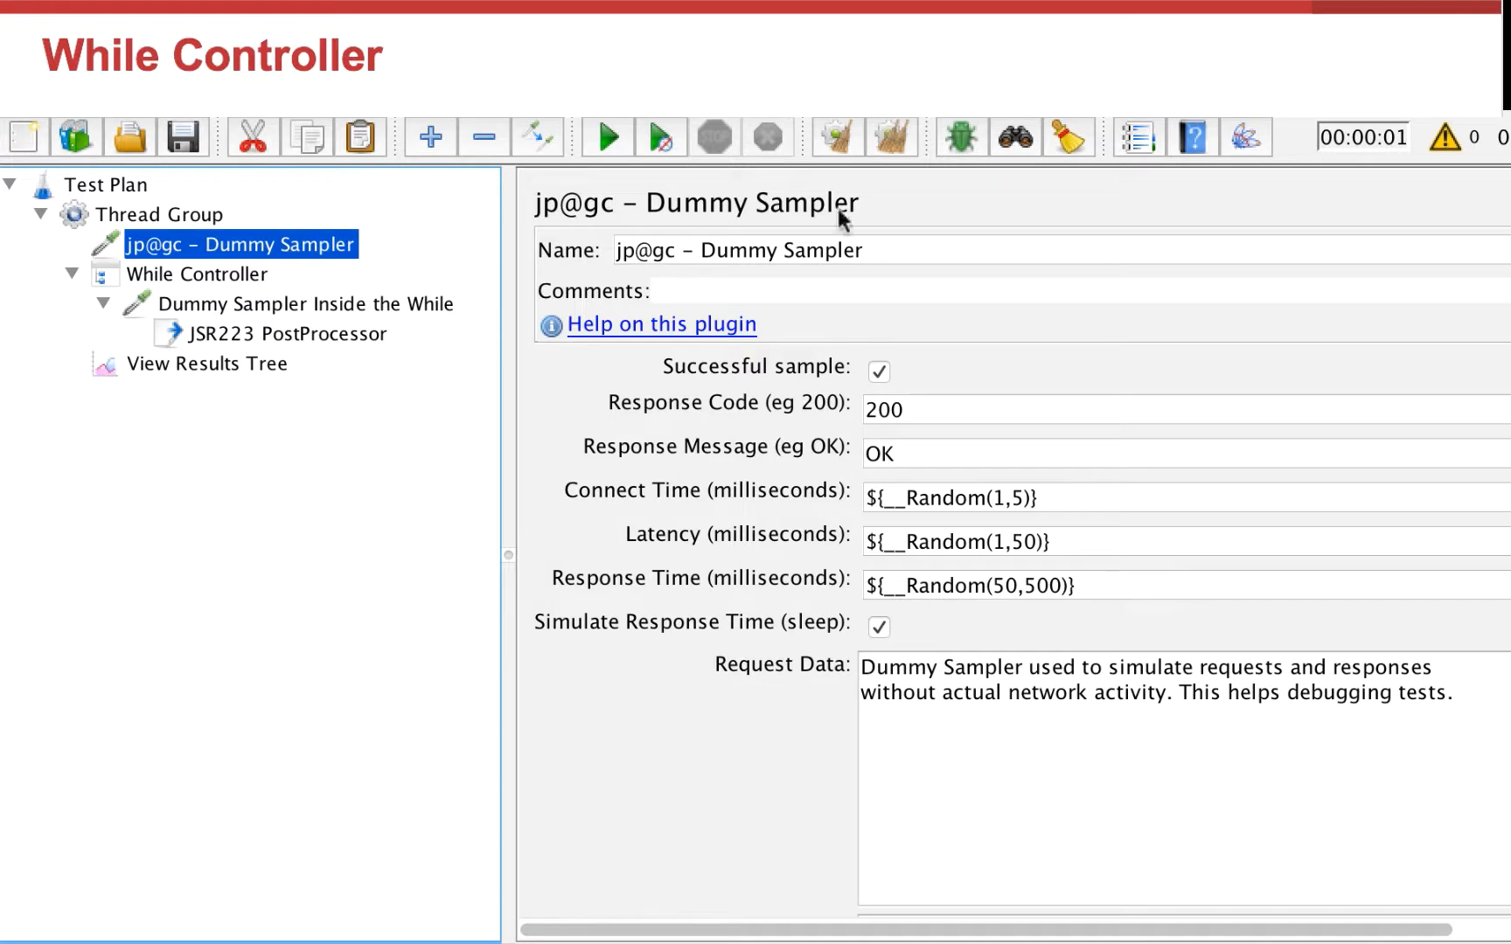
drag(701, 251, 531, 259)
text(BEFORE)
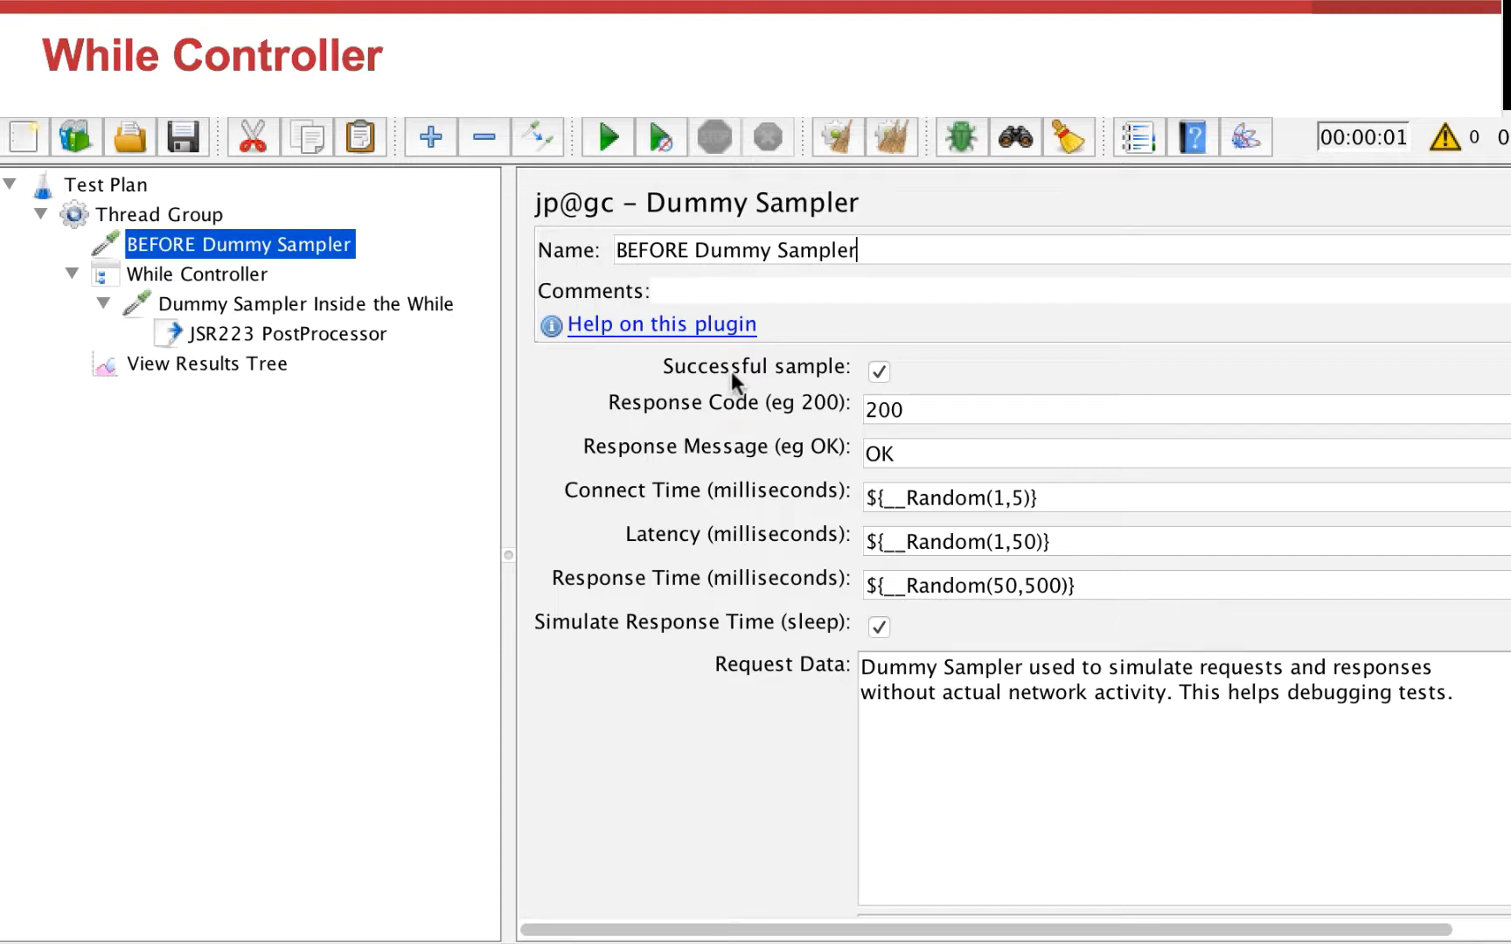
Step: Clear the results, run the test again and inspect the final failed While sampler result
click(264, 362)
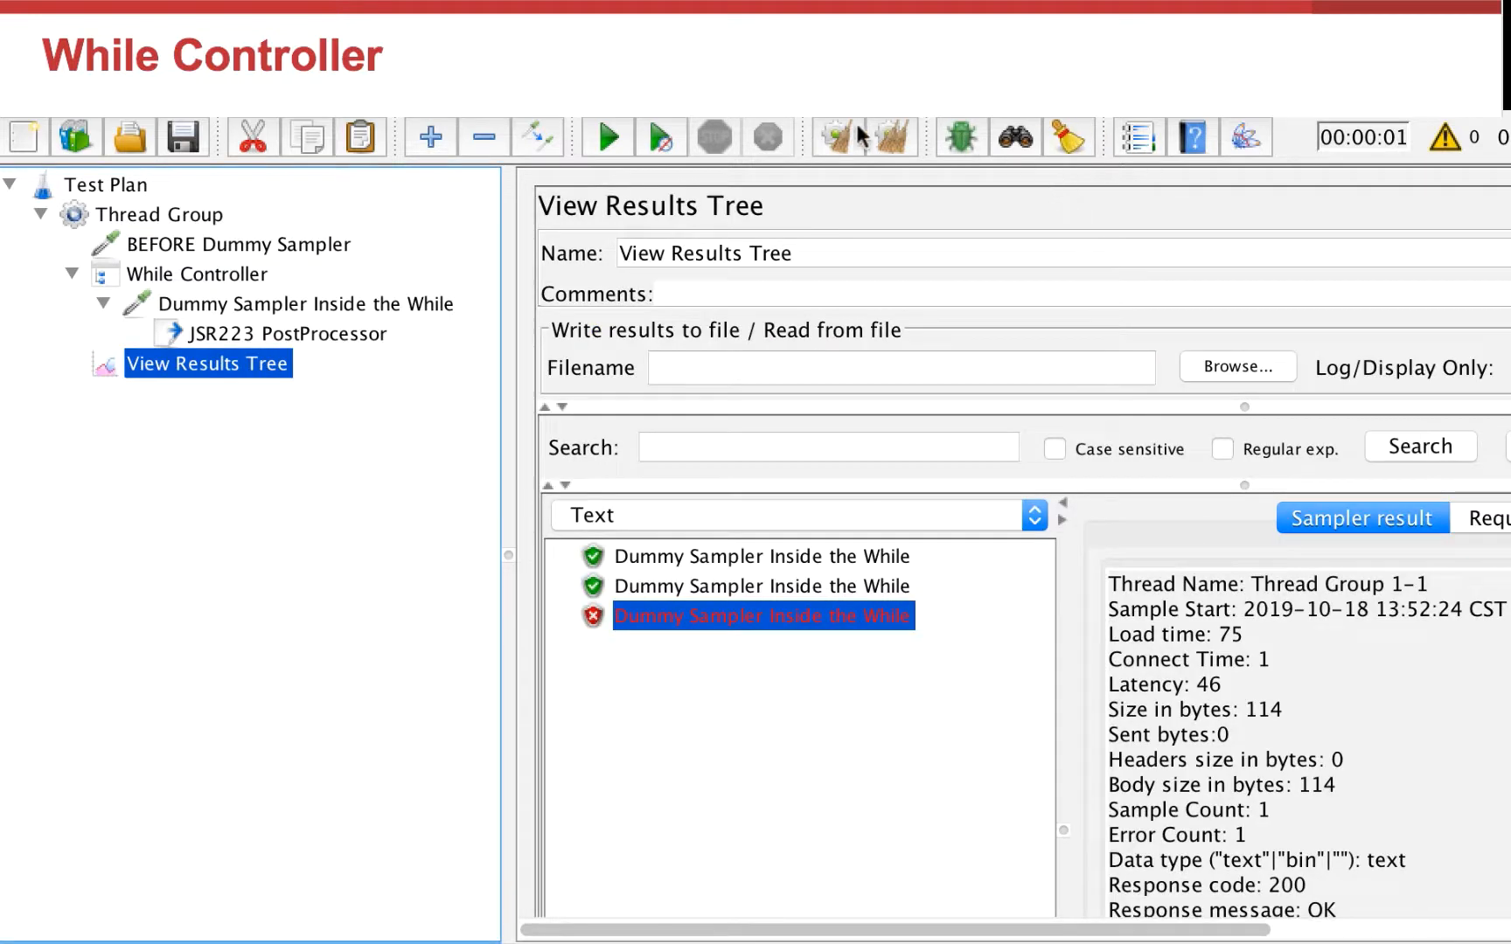
click(891, 137)
click(606, 137)
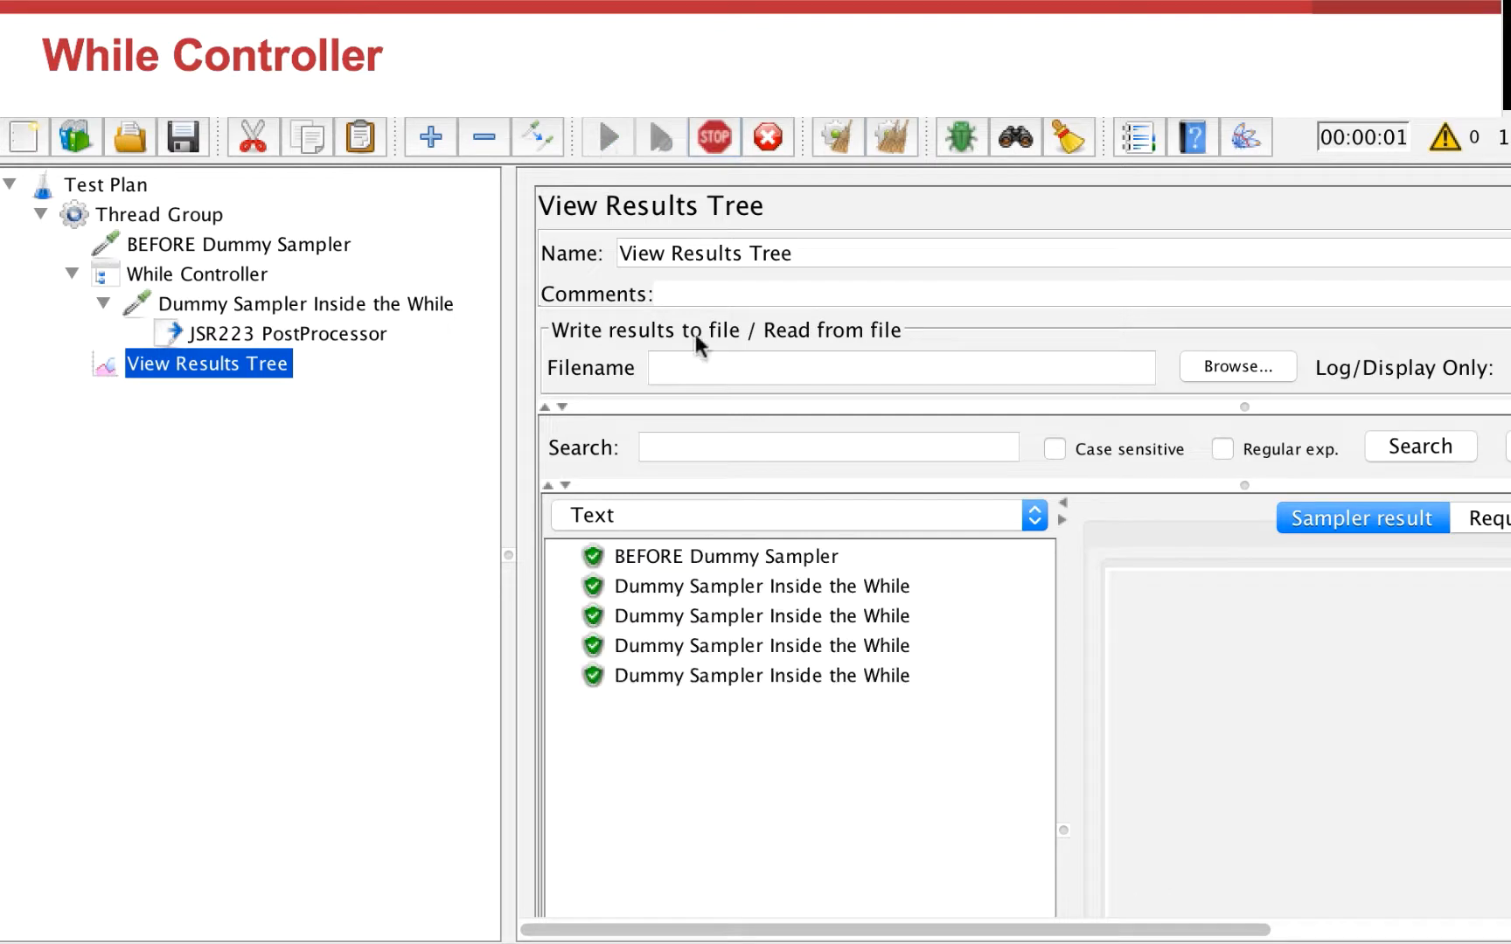
click(786, 702)
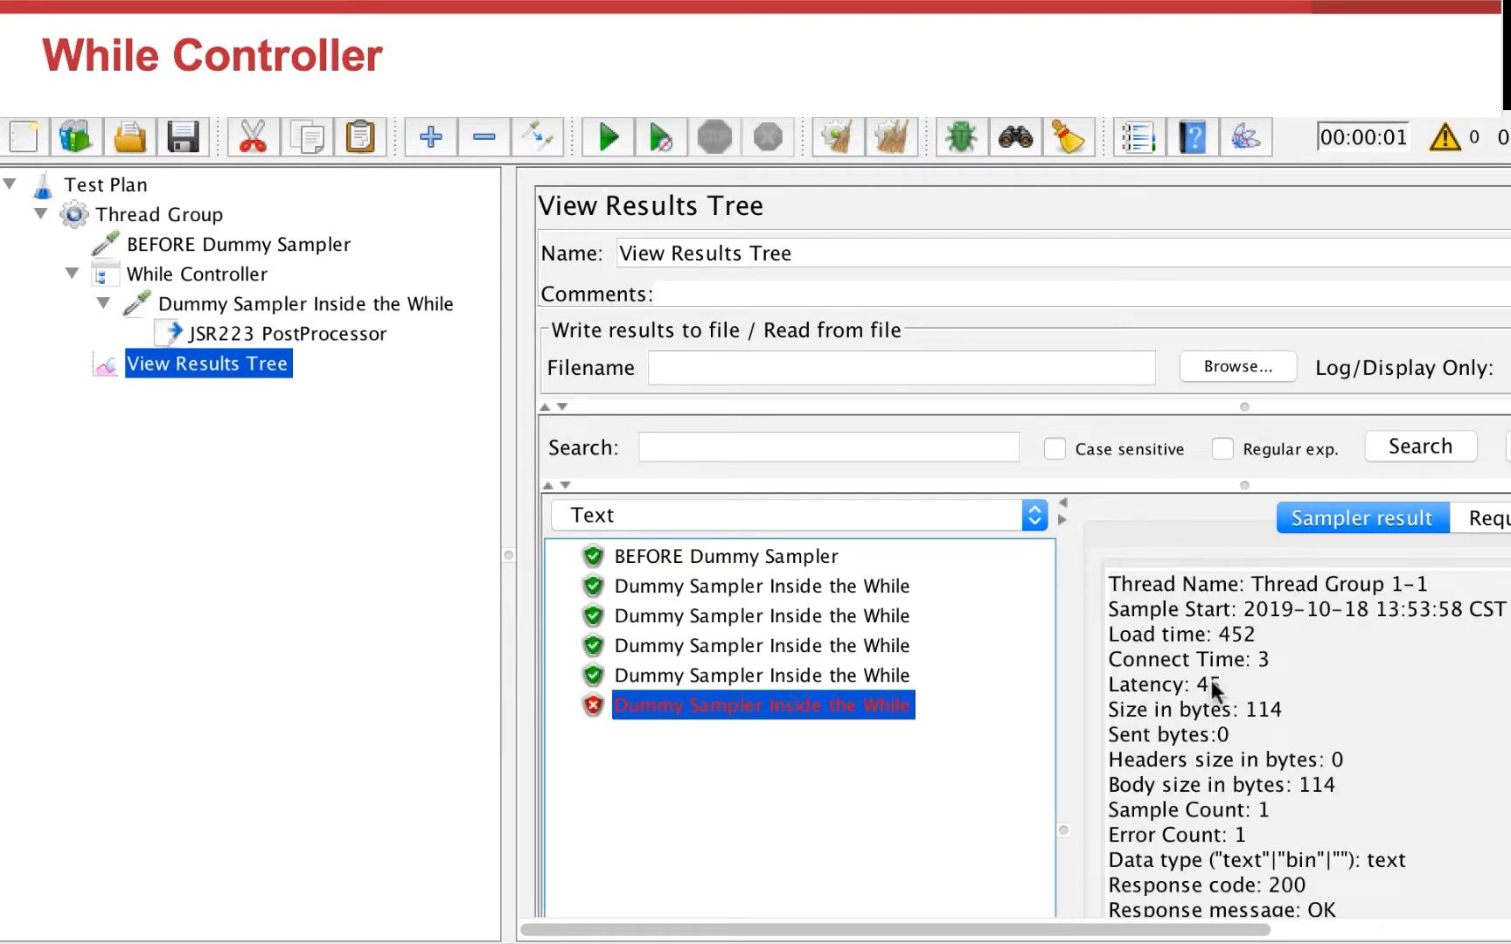
Step: Turn off Successful sample on the BEFORE Dummy Sampler
click(317, 247)
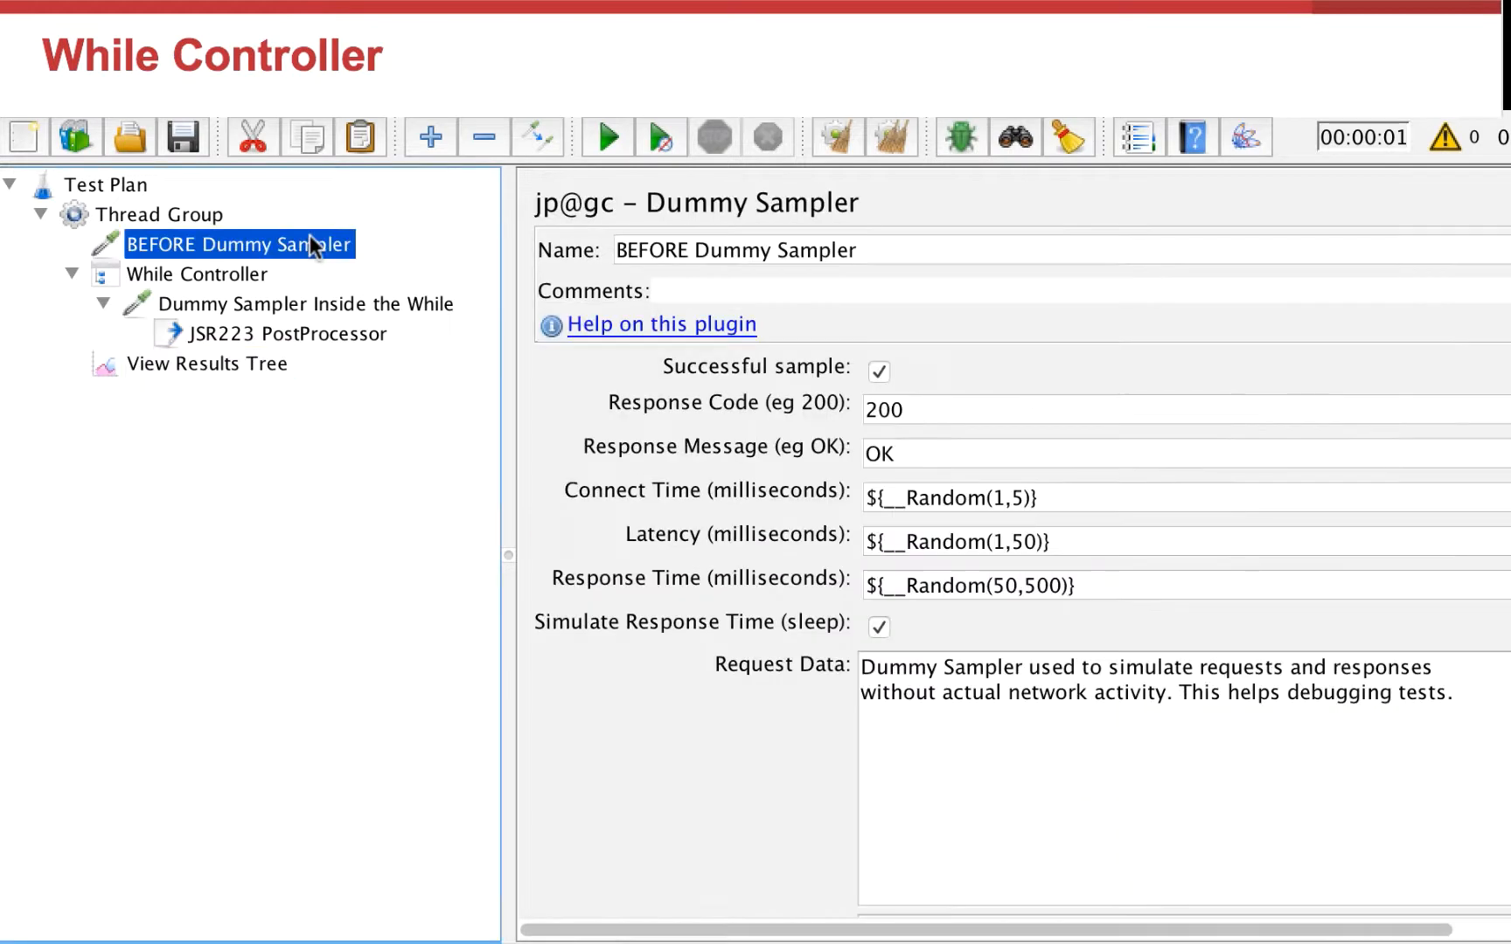
click(878, 375)
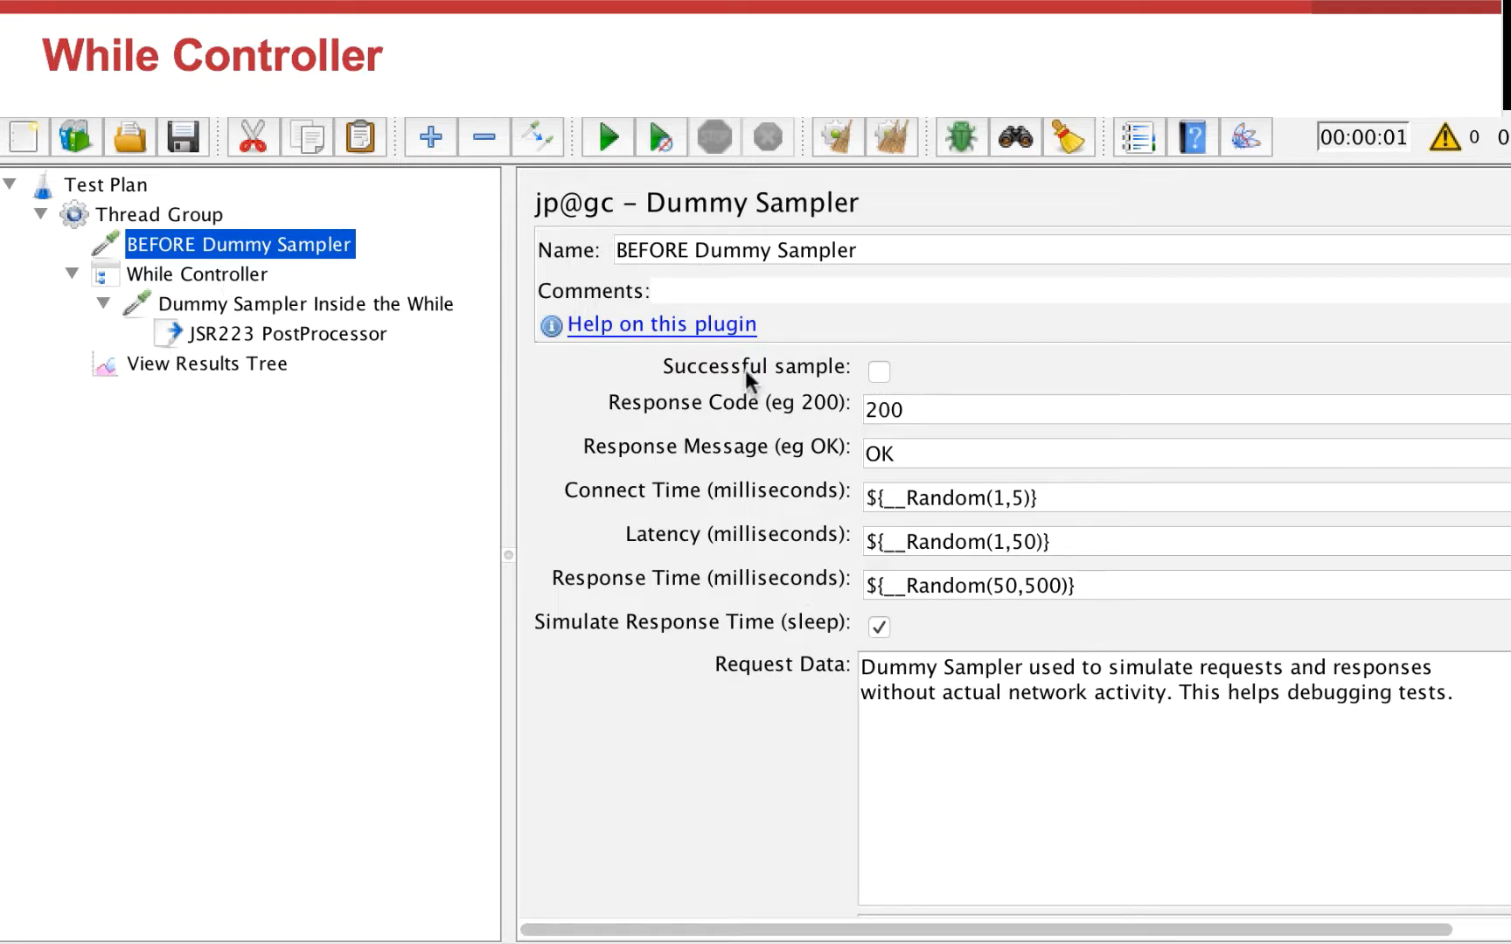
Step: Clear the results, rerun the test and inspect the BEFORE Dummy Sampler's result
click(196, 364)
click(894, 135)
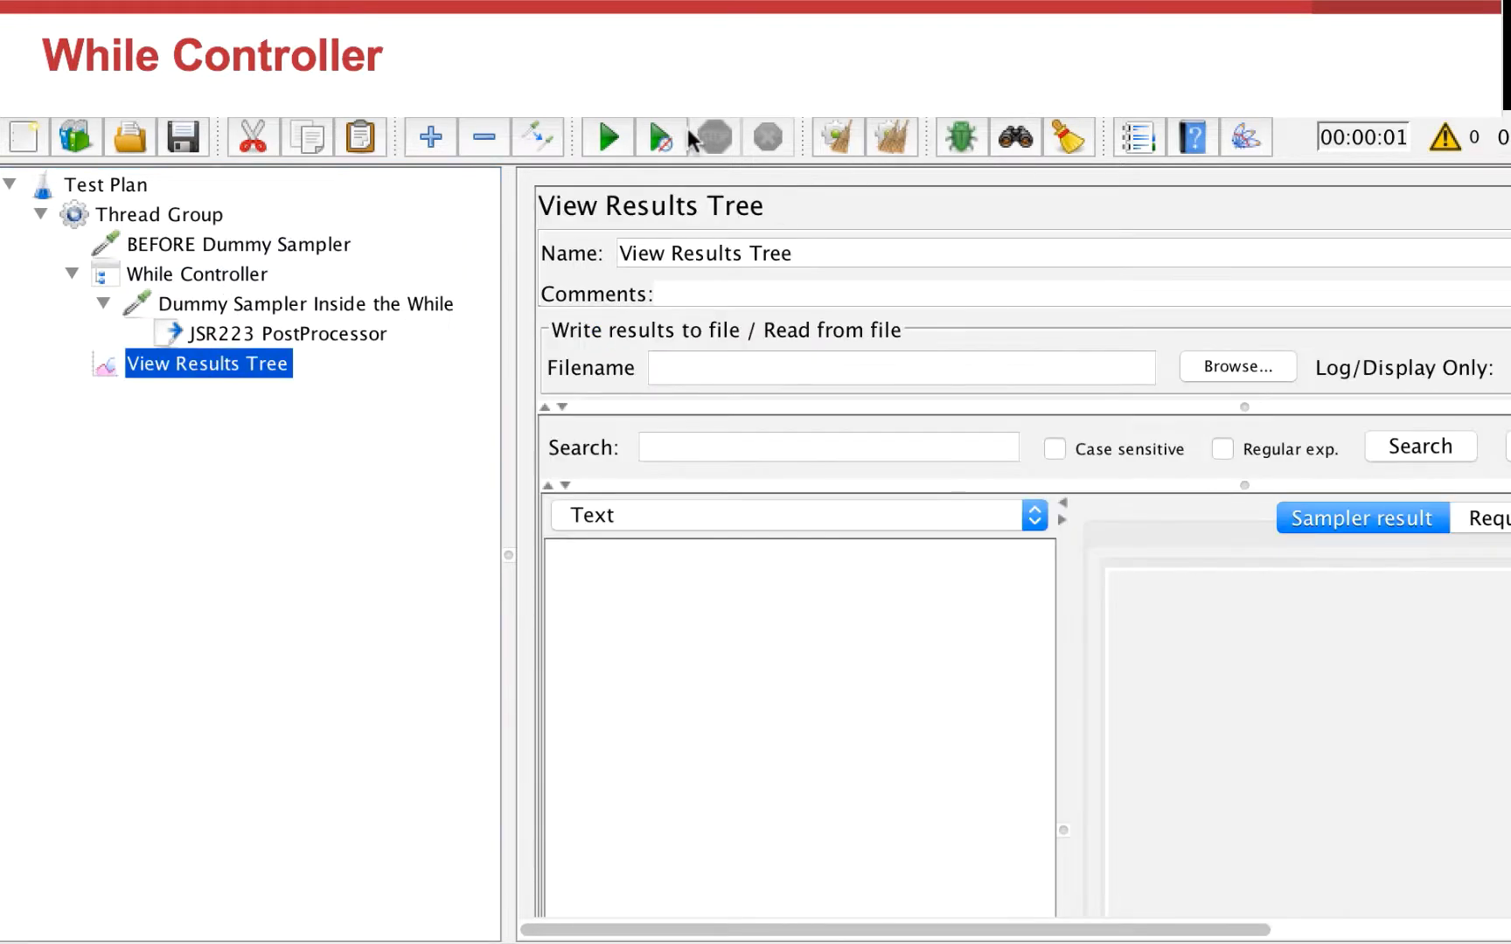
click(596, 137)
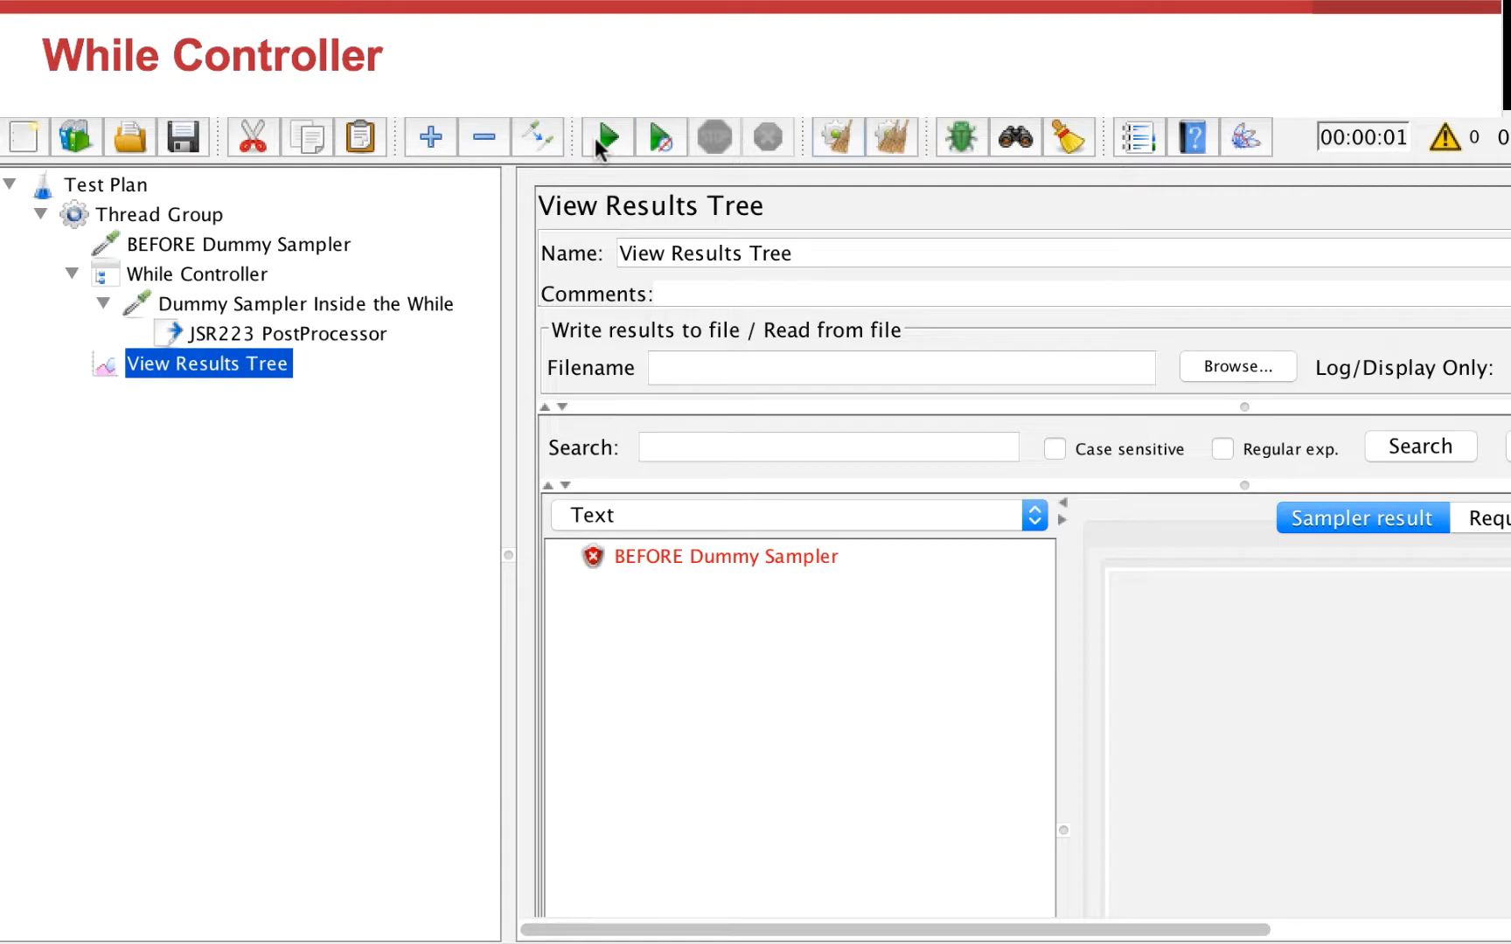
click(679, 558)
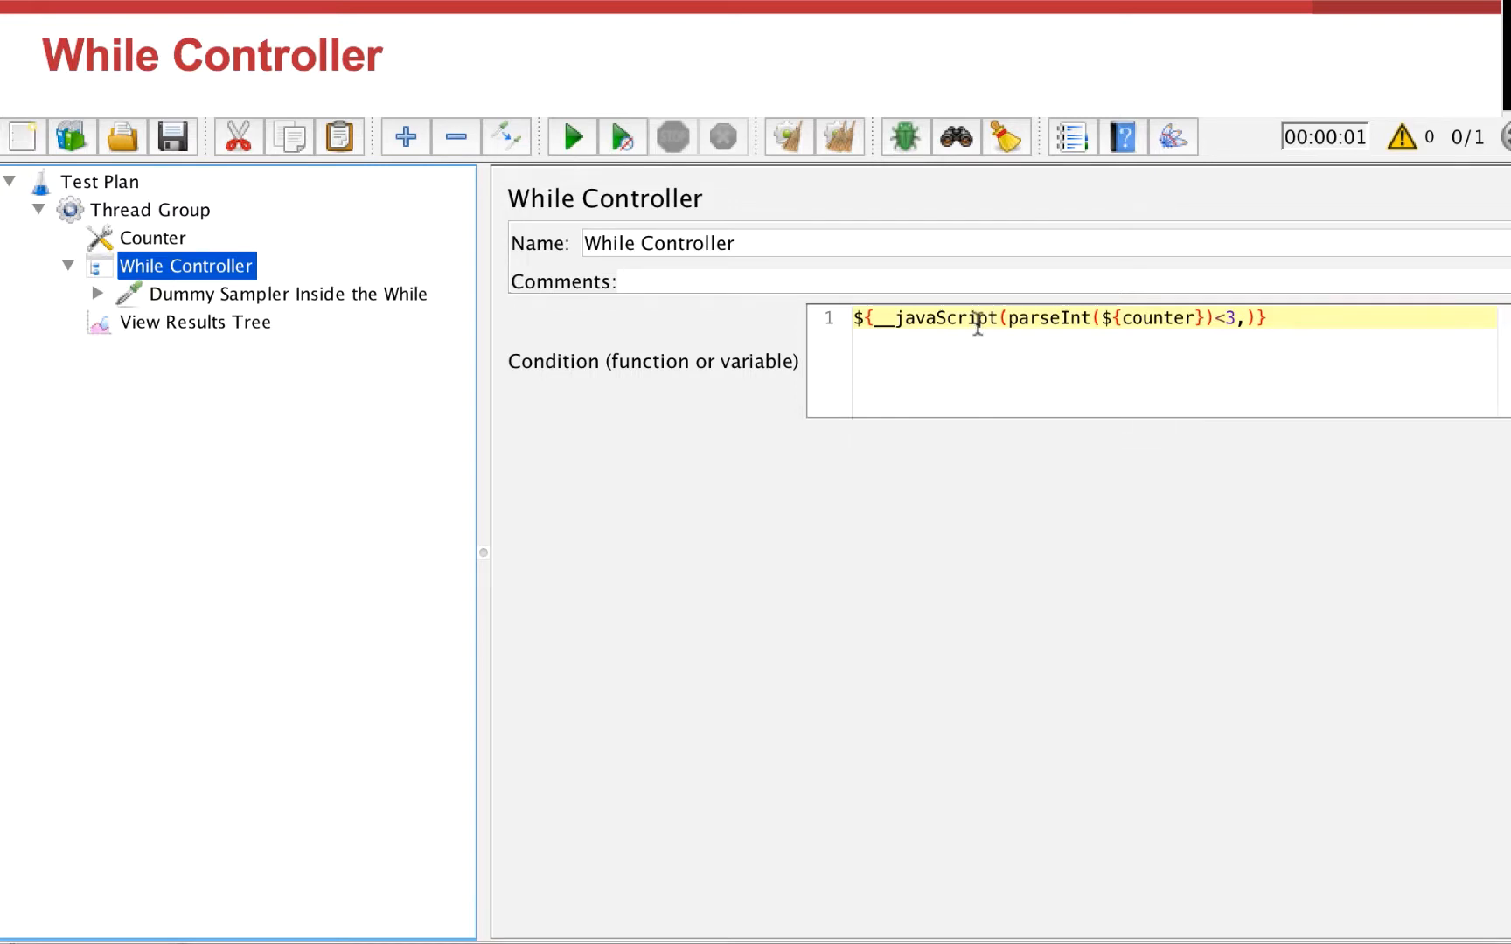
Step: Examine the Counter settings, the While Controller's counter-based JavaScript condition and its dummy sampler
click(151, 242)
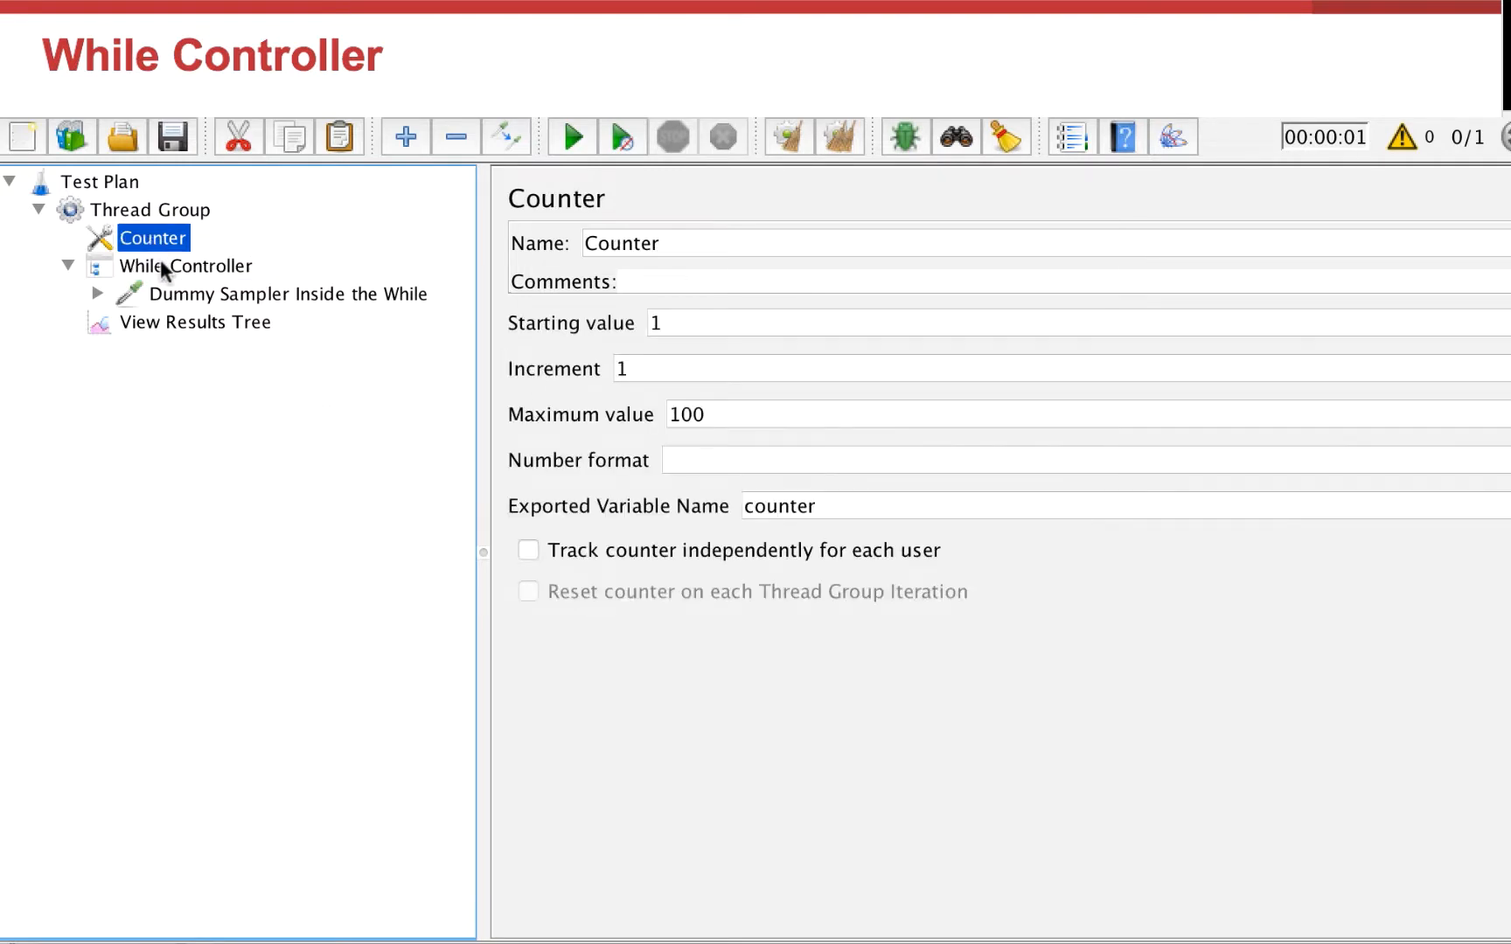
click(163, 267)
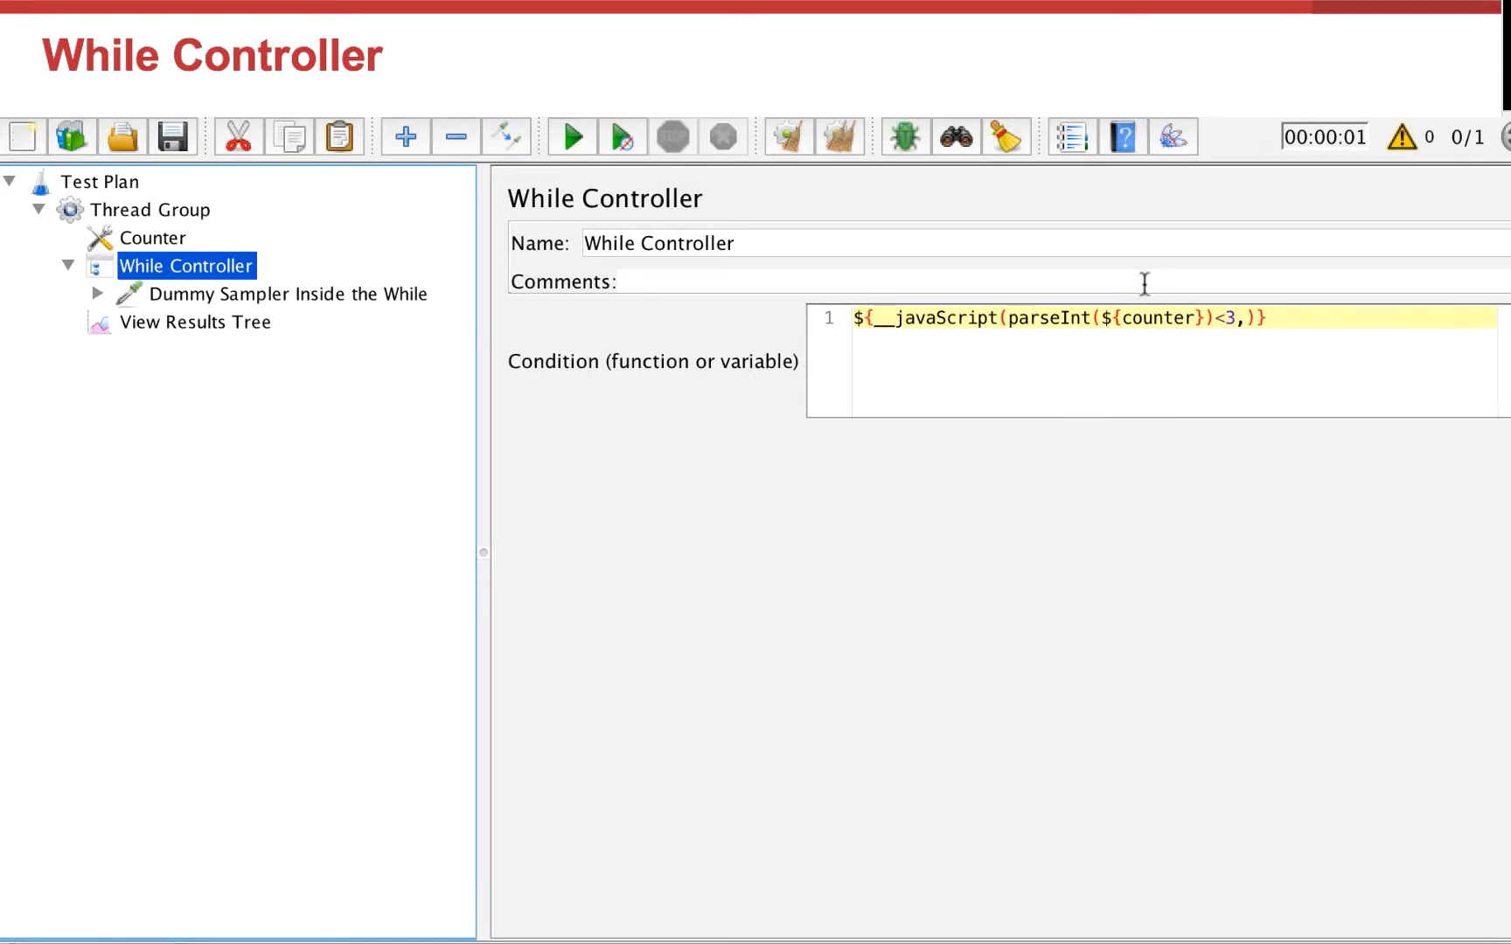
click(1160, 312)
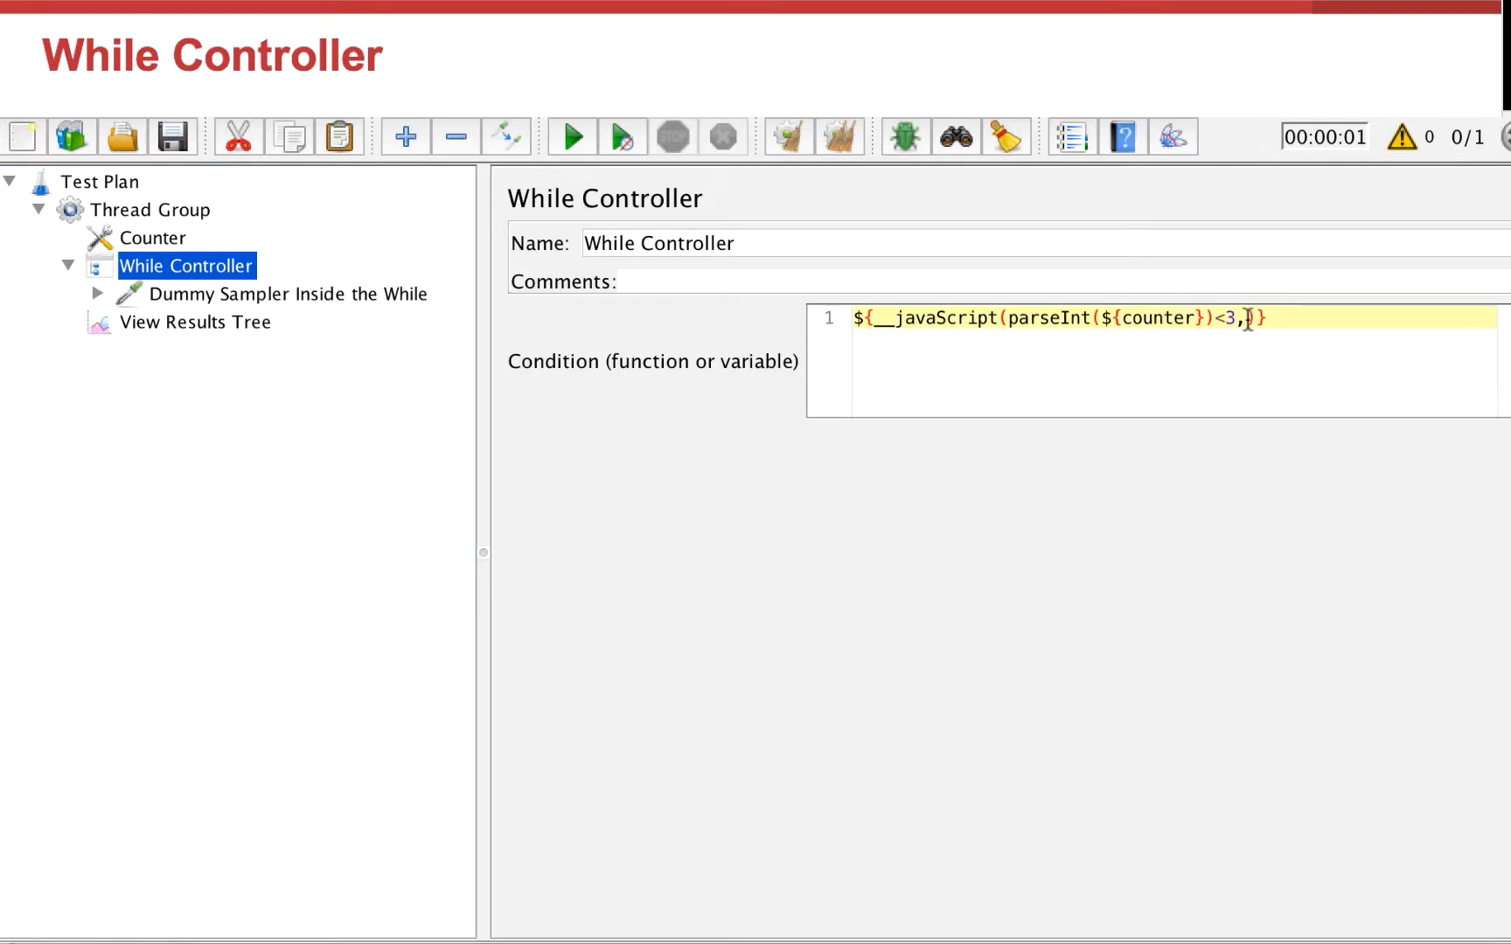
click(280, 295)
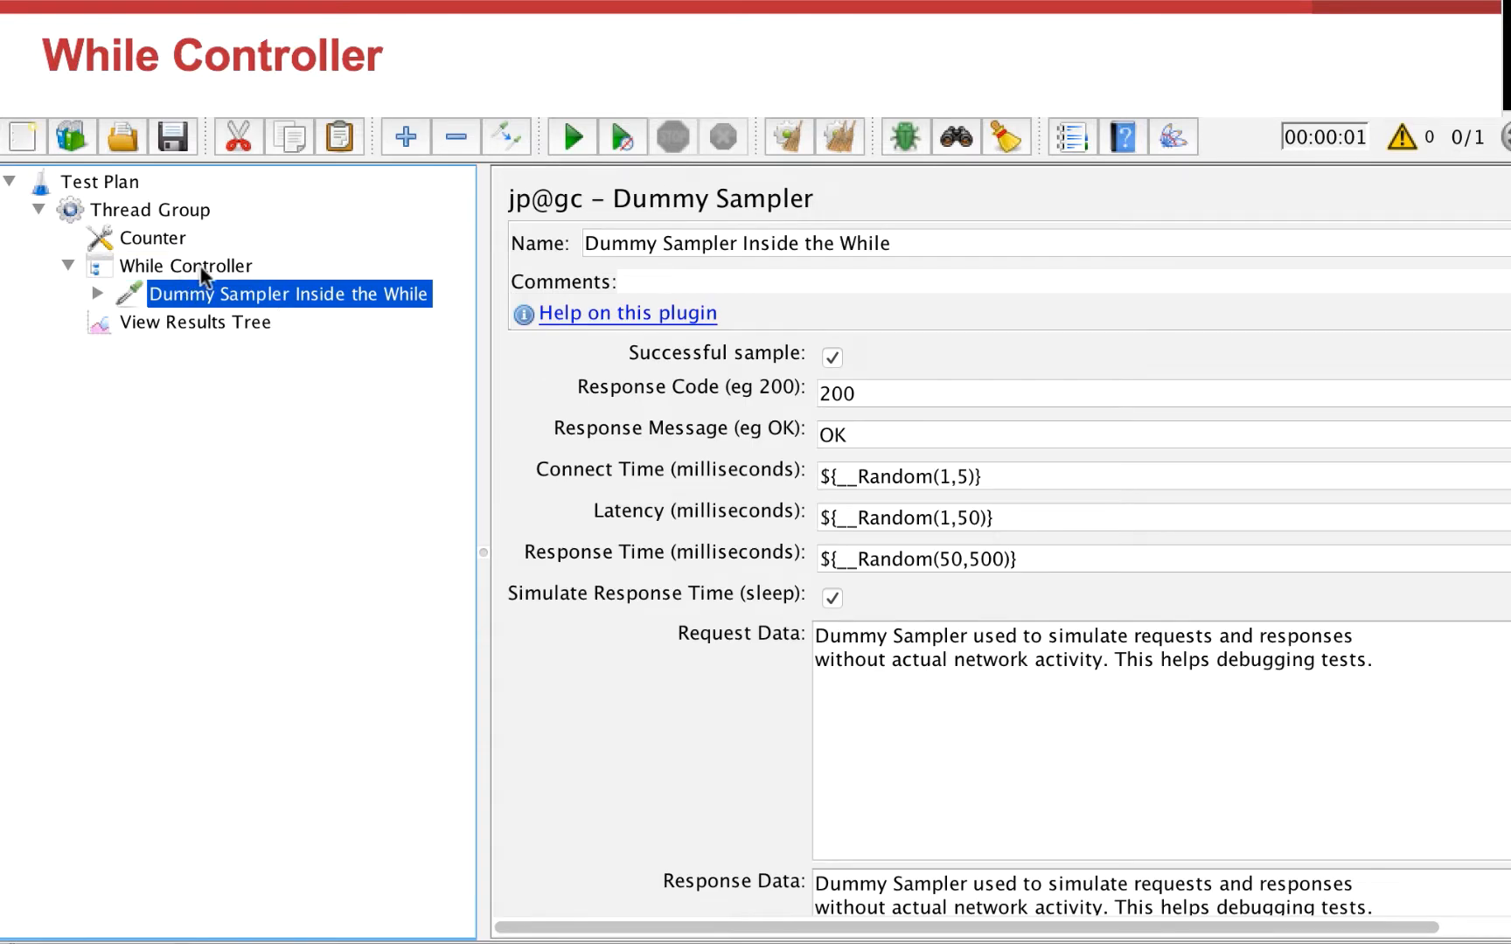
Step: Run the counter-driven While Controller test and inspect a sampler result
click(210, 325)
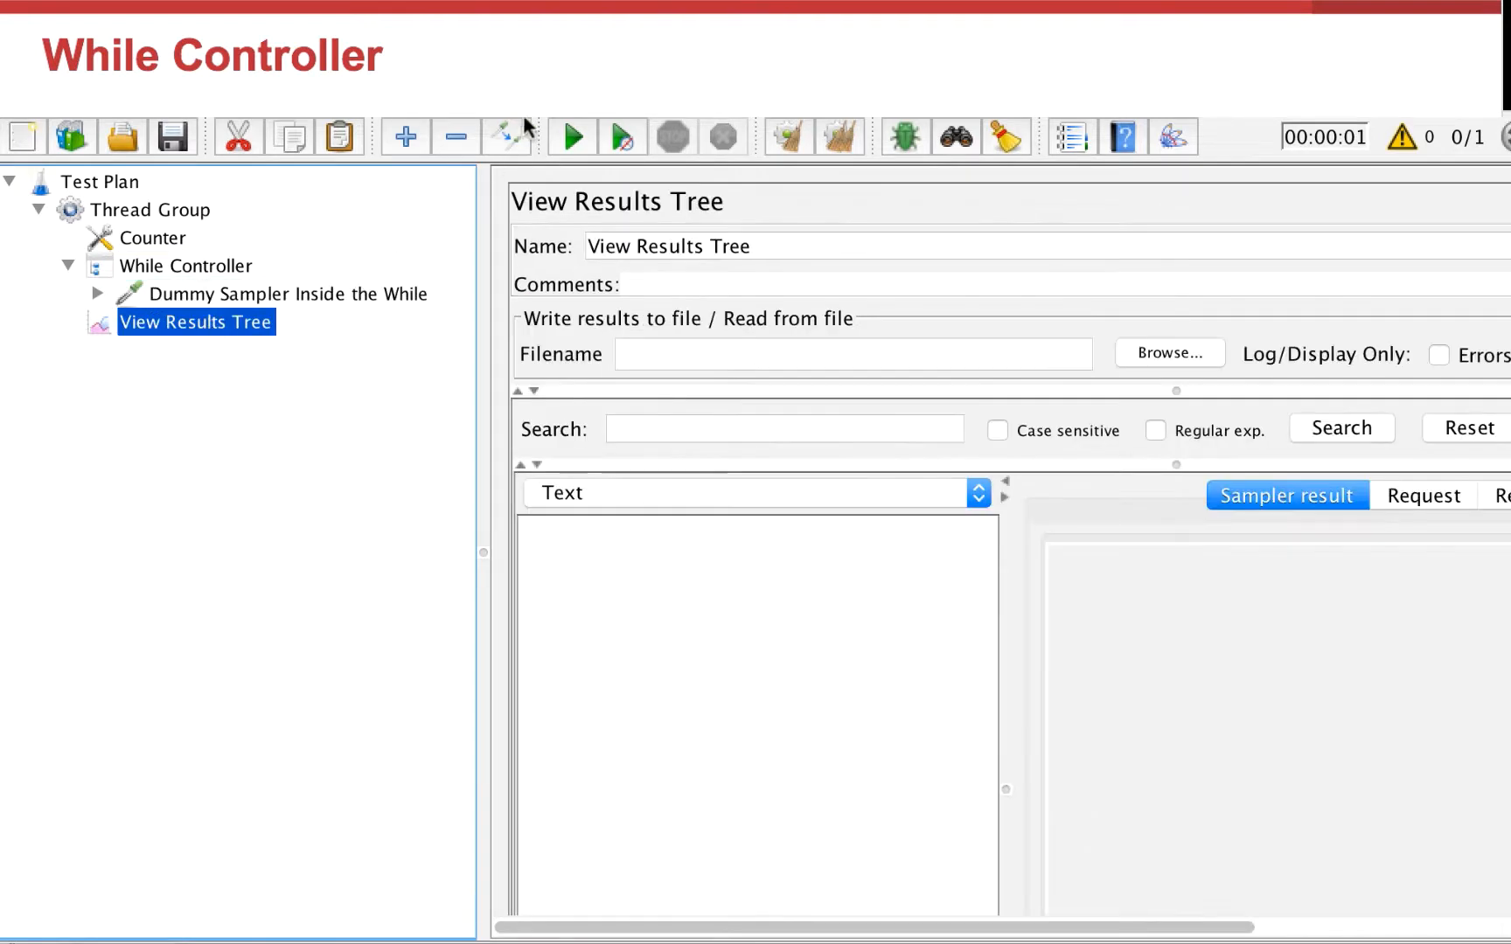
click(563, 136)
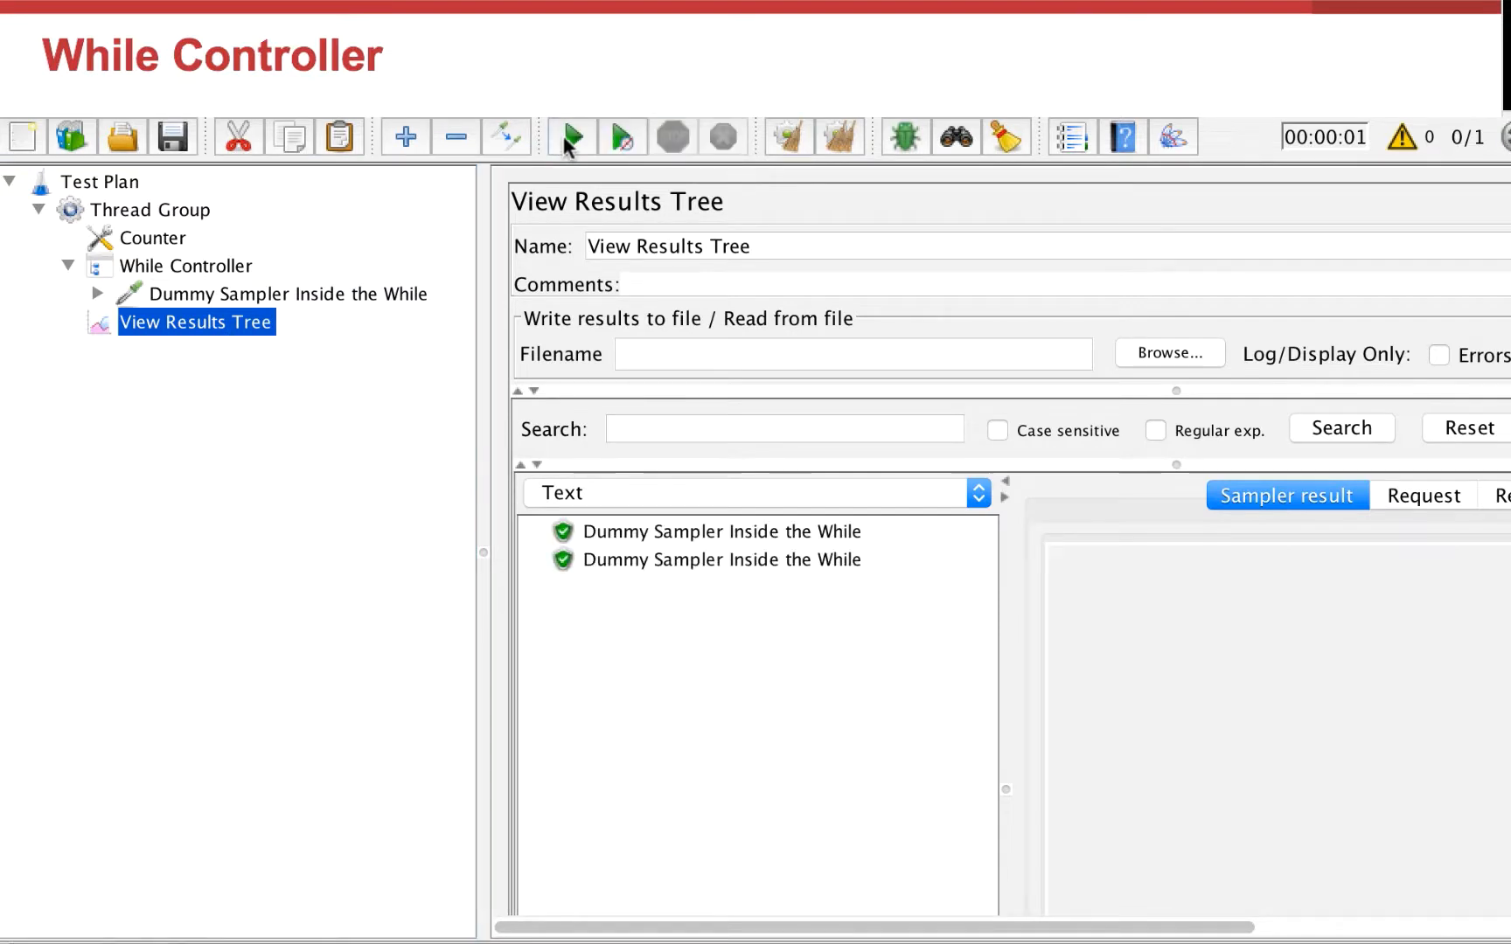
click(752, 556)
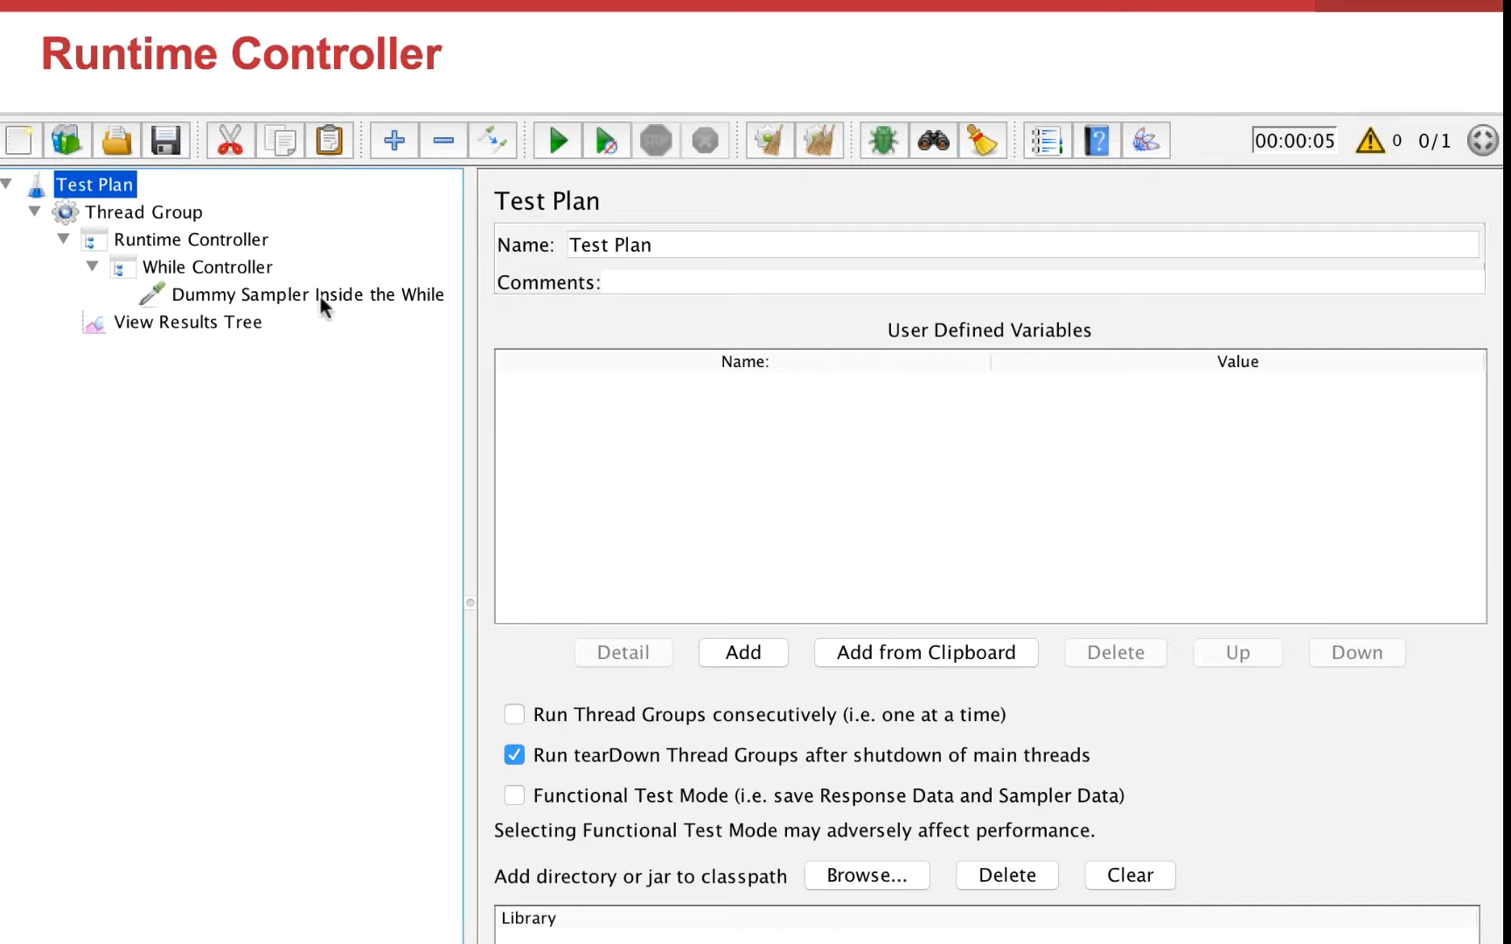
Step: Examine the Runtime Controller's runtime in seconds and the While Controller with its nested dummy sampler
click(166, 240)
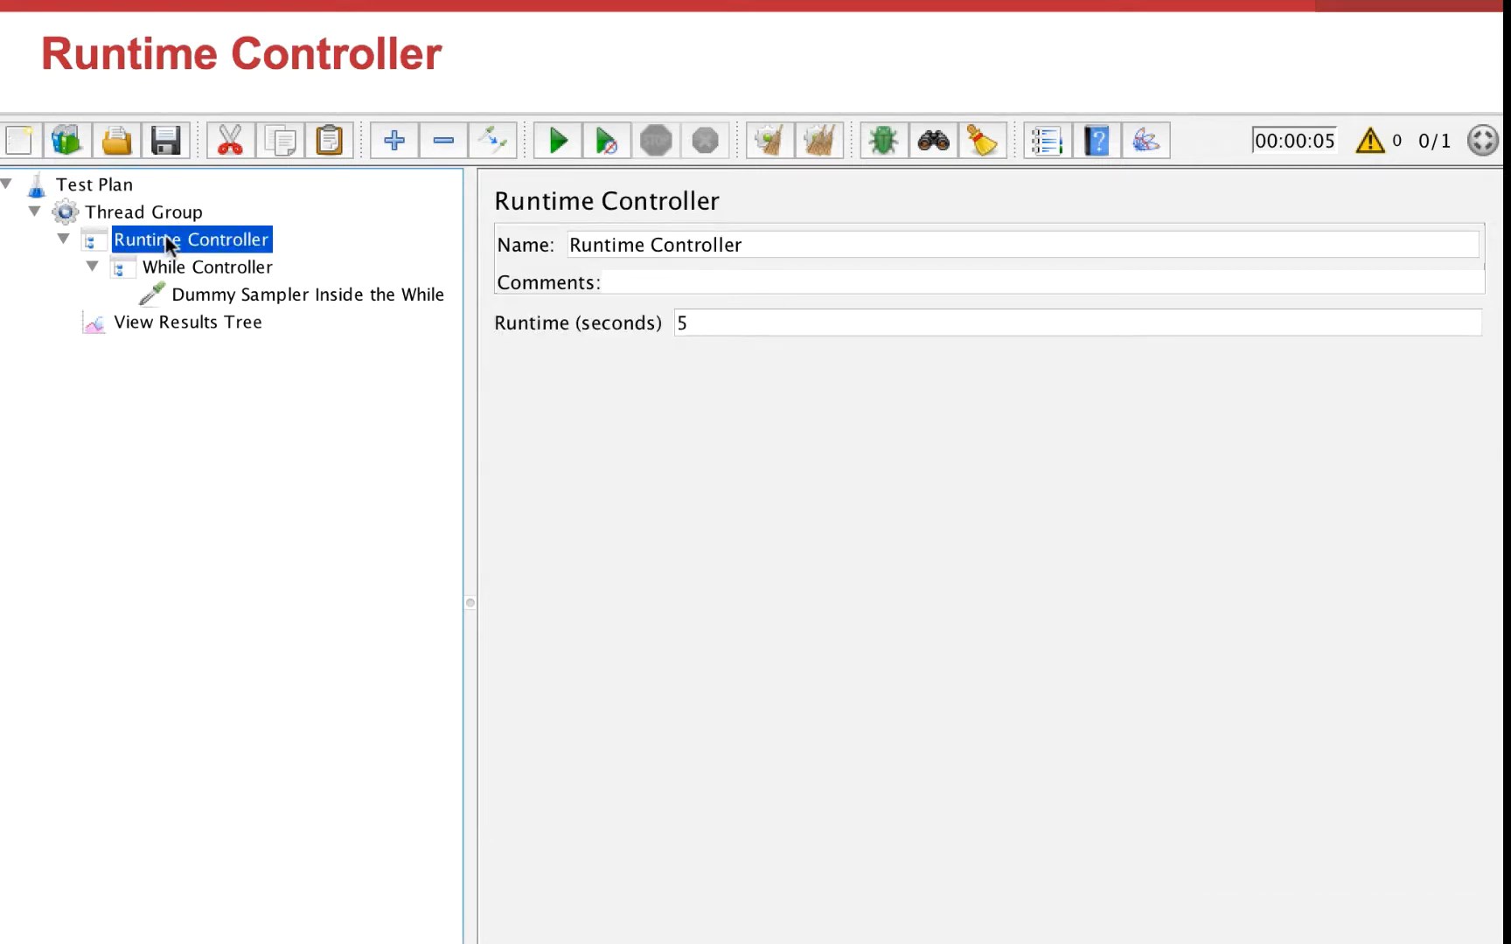
click(702, 322)
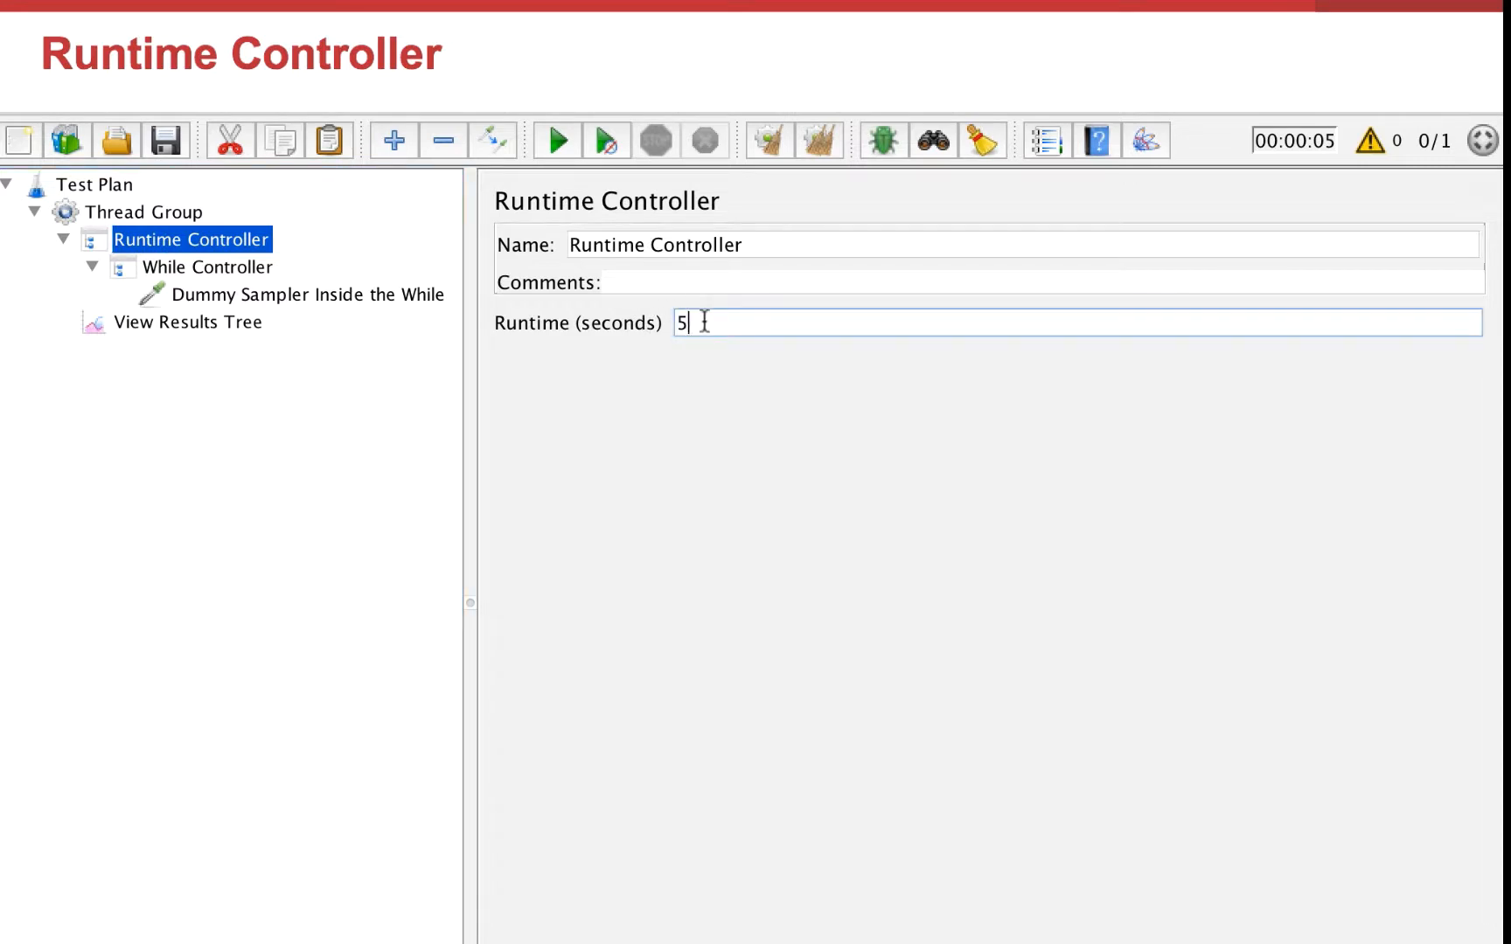
click(169, 265)
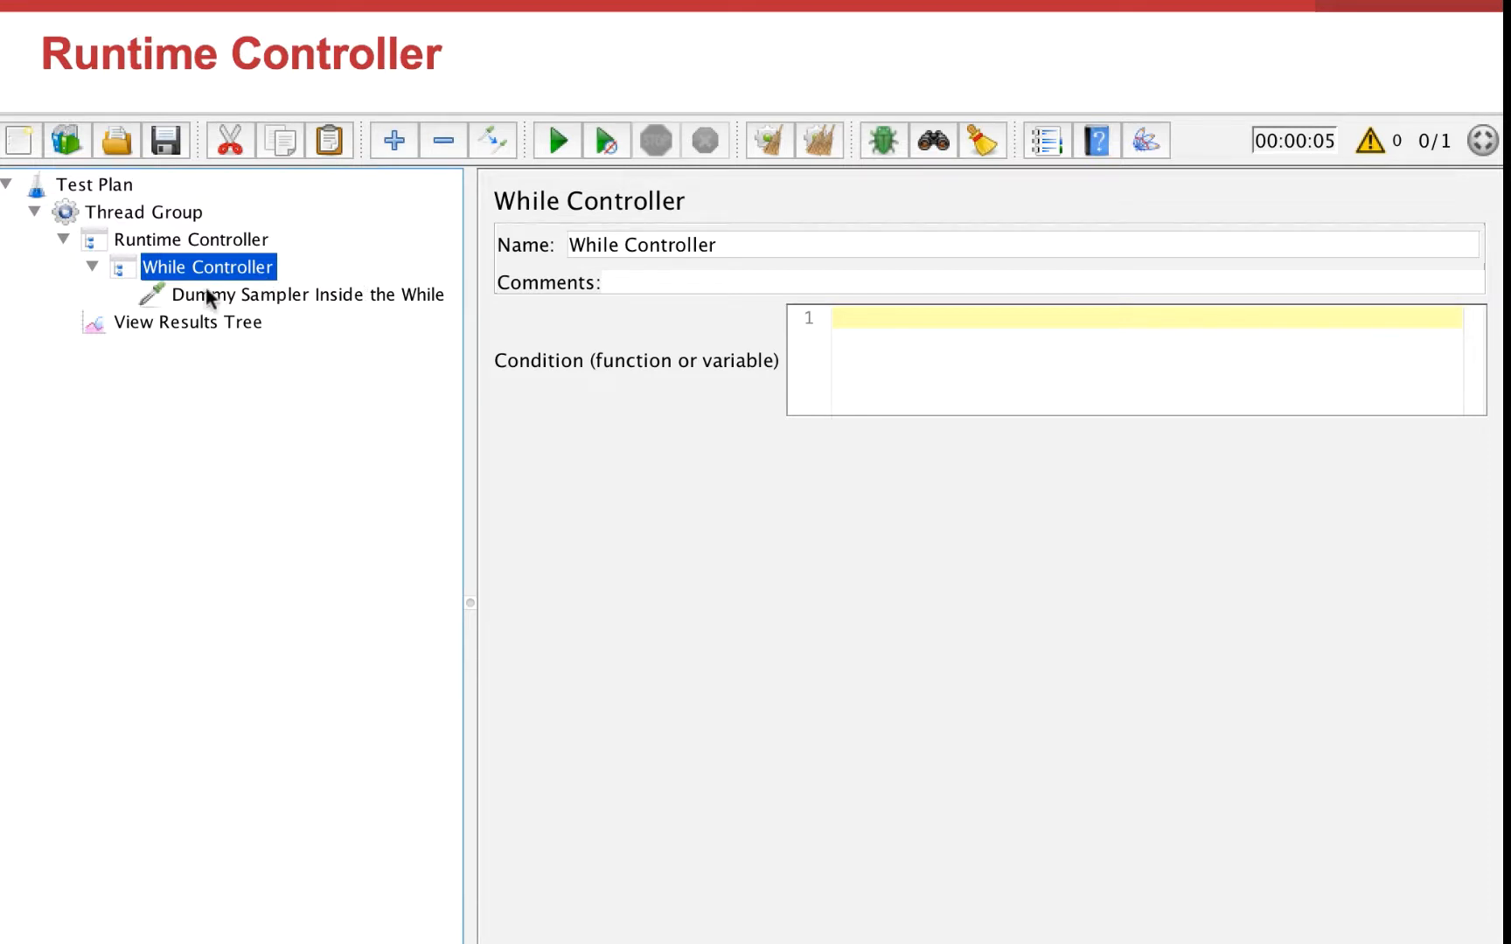
click(267, 298)
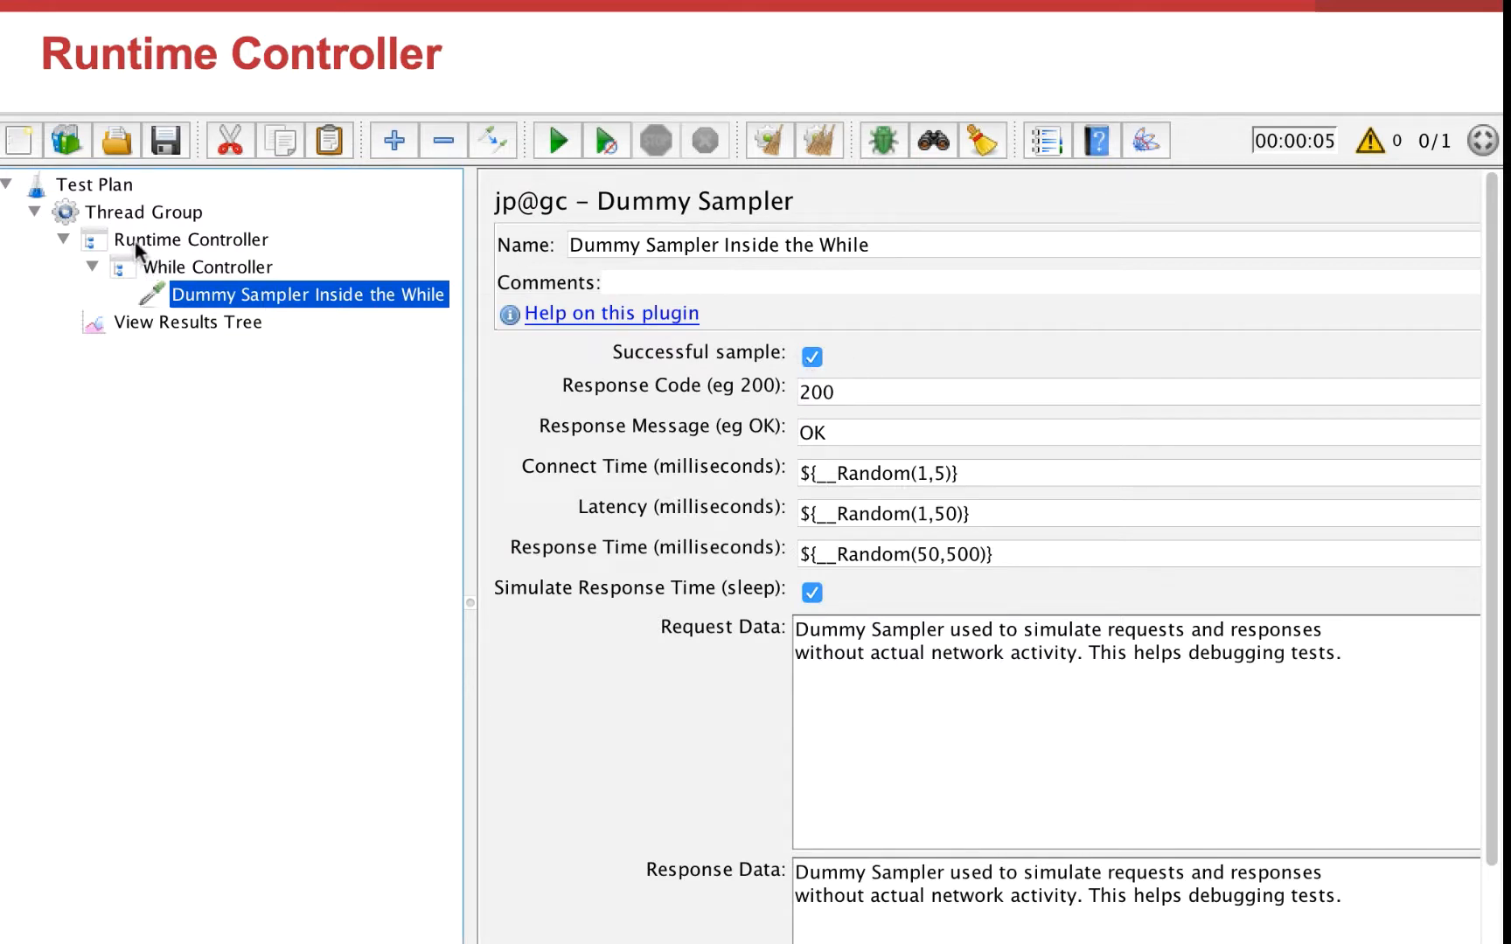
click(140, 266)
click(91, 267)
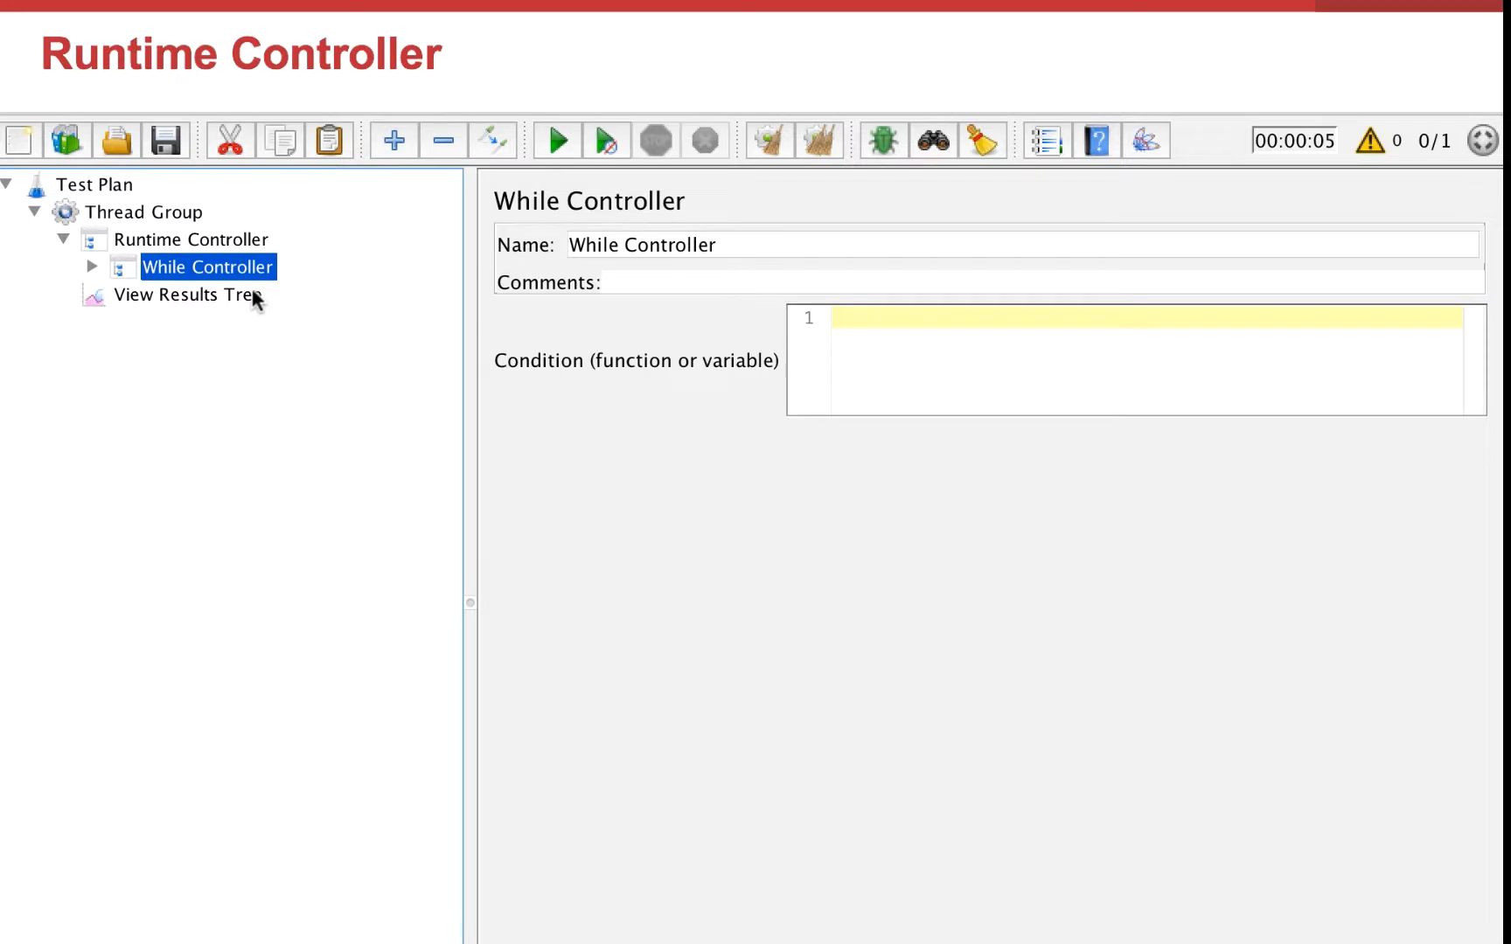
click(134, 244)
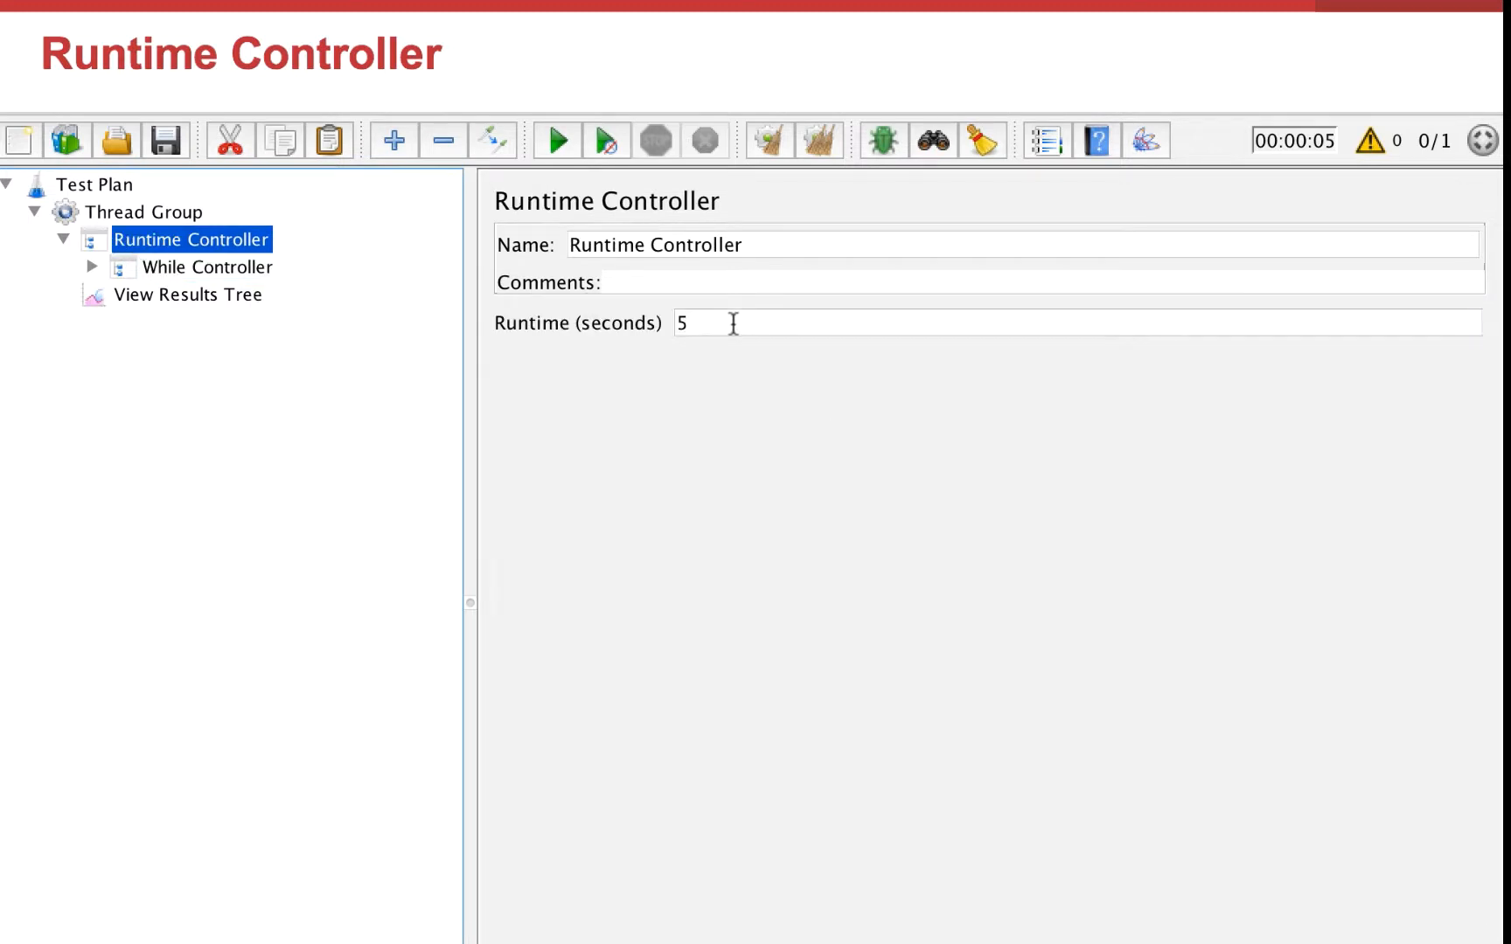
Step: Run the Runtime Controller test and view its results tree
click(253, 295)
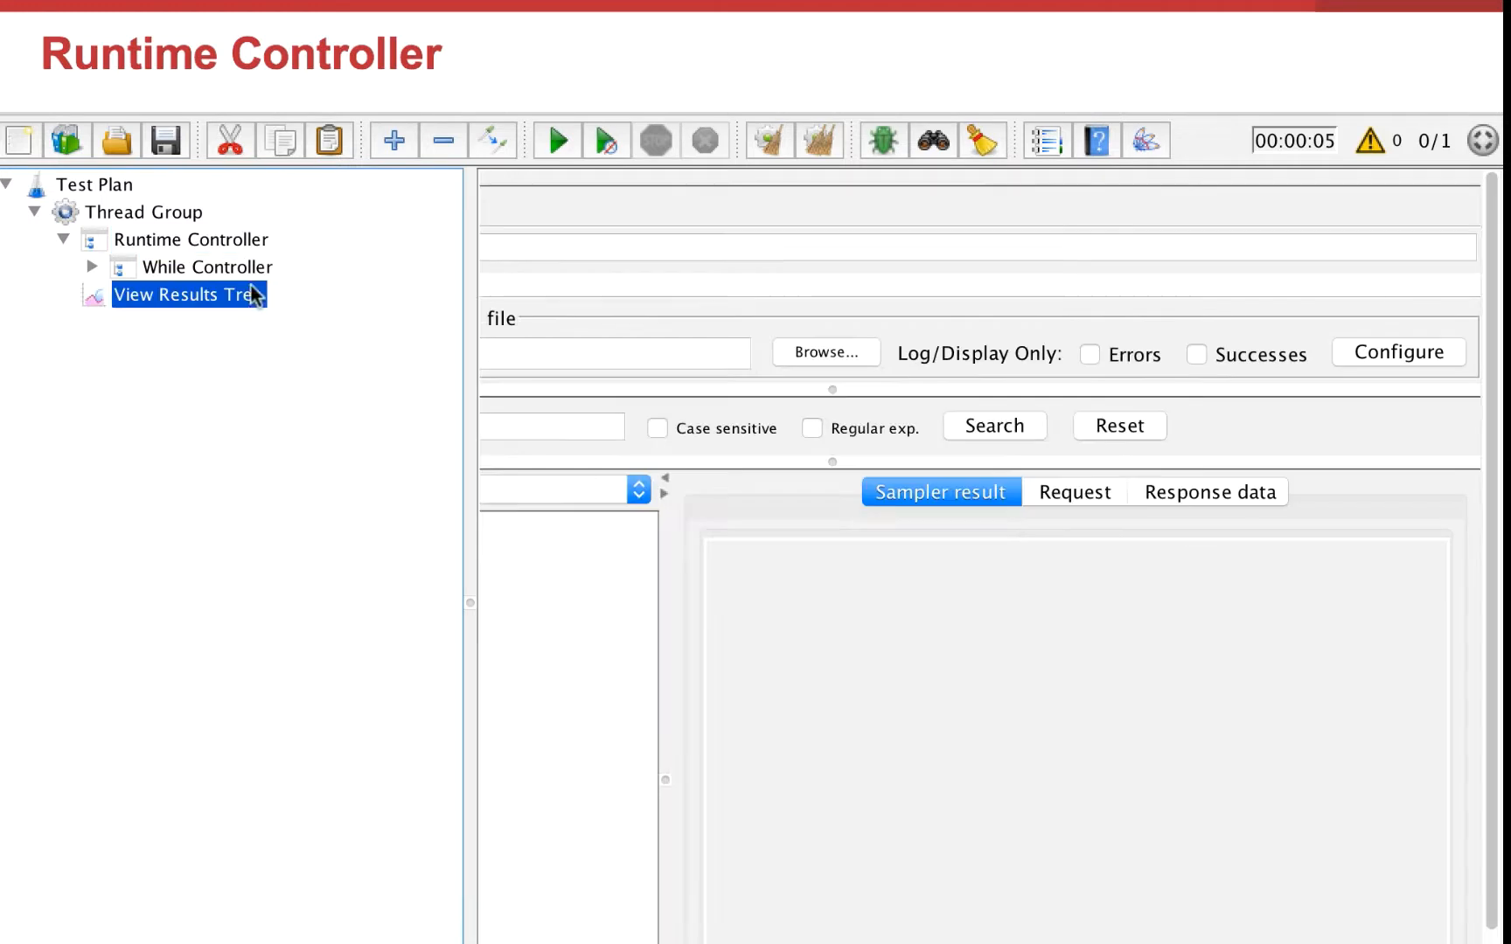
click(558, 143)
drag(477, 351, 167, 349)
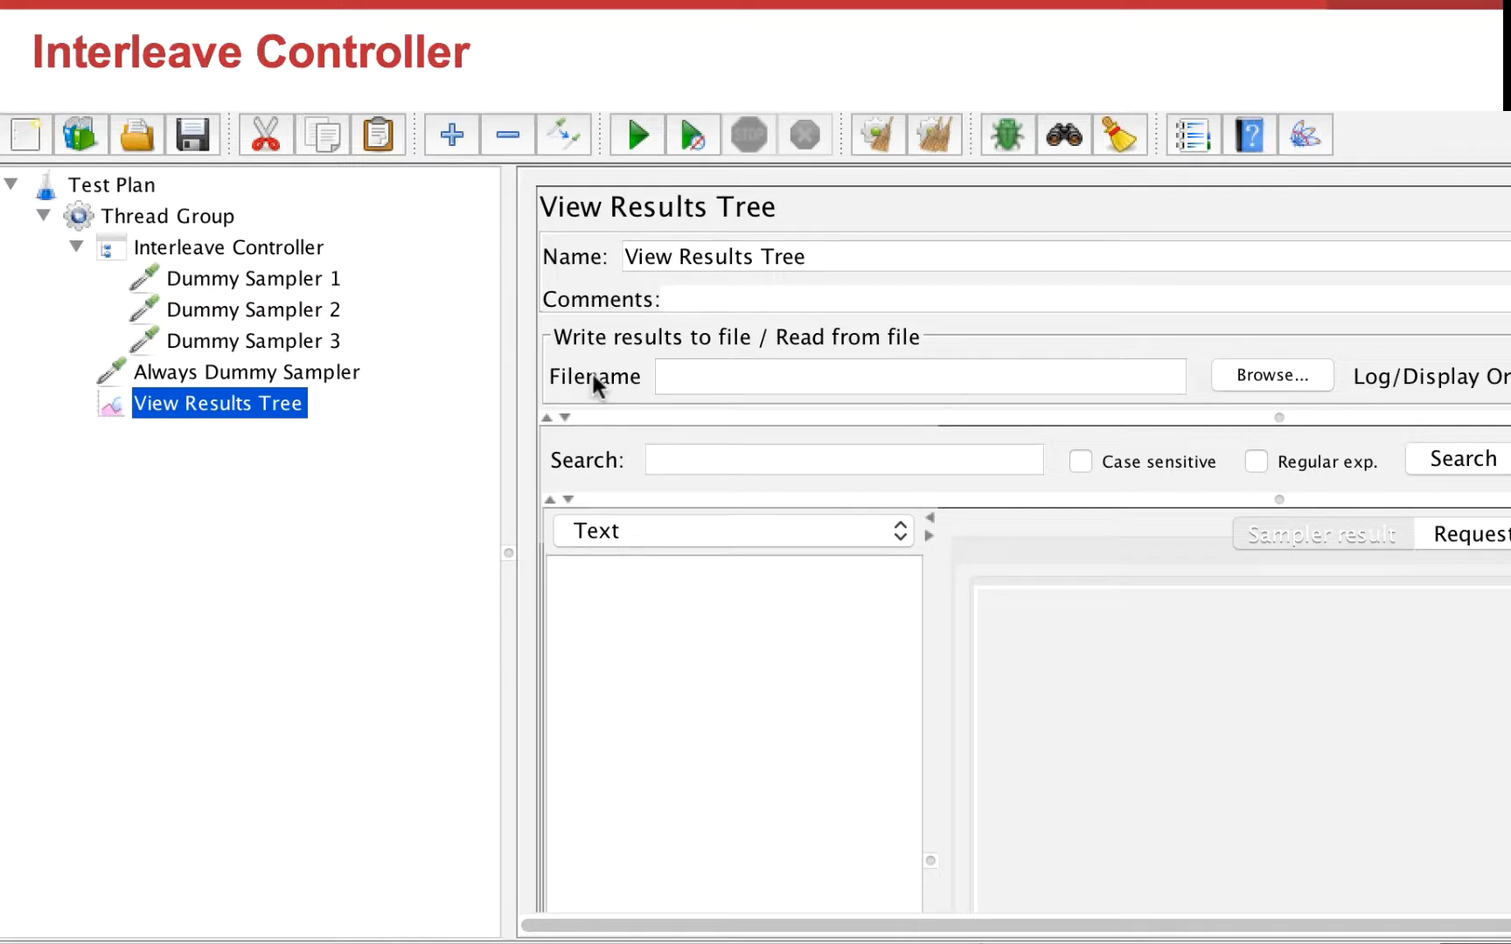
Step: Examine the Interleave Controller, its three dummy samplers, the Always Dummy Sampler and the Thread Group's loop count
click(148, 249)
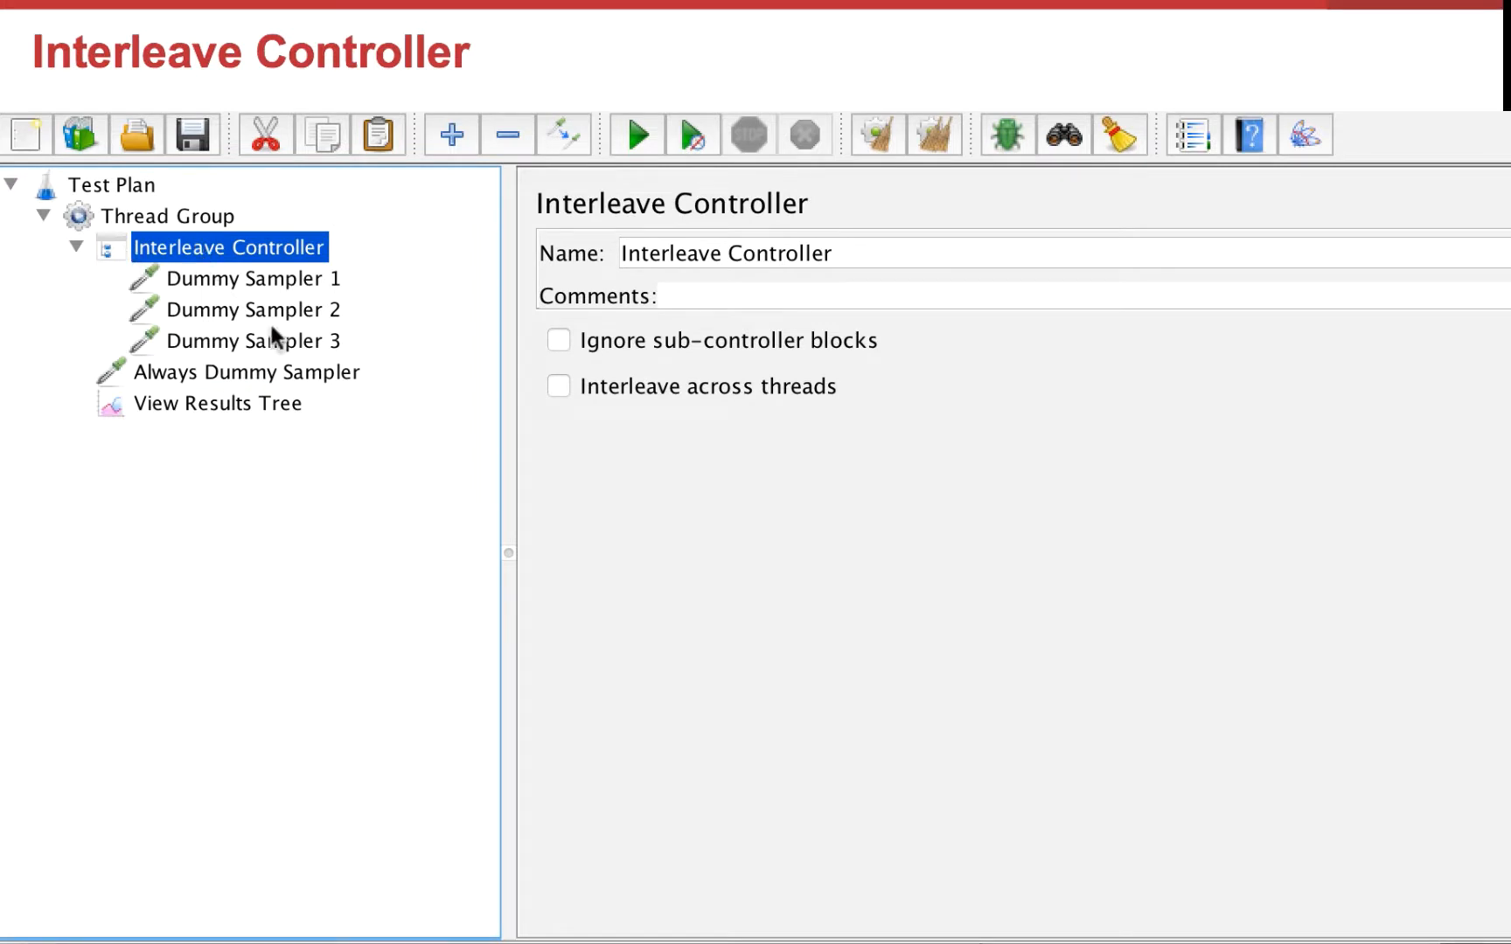
click(299, 283)
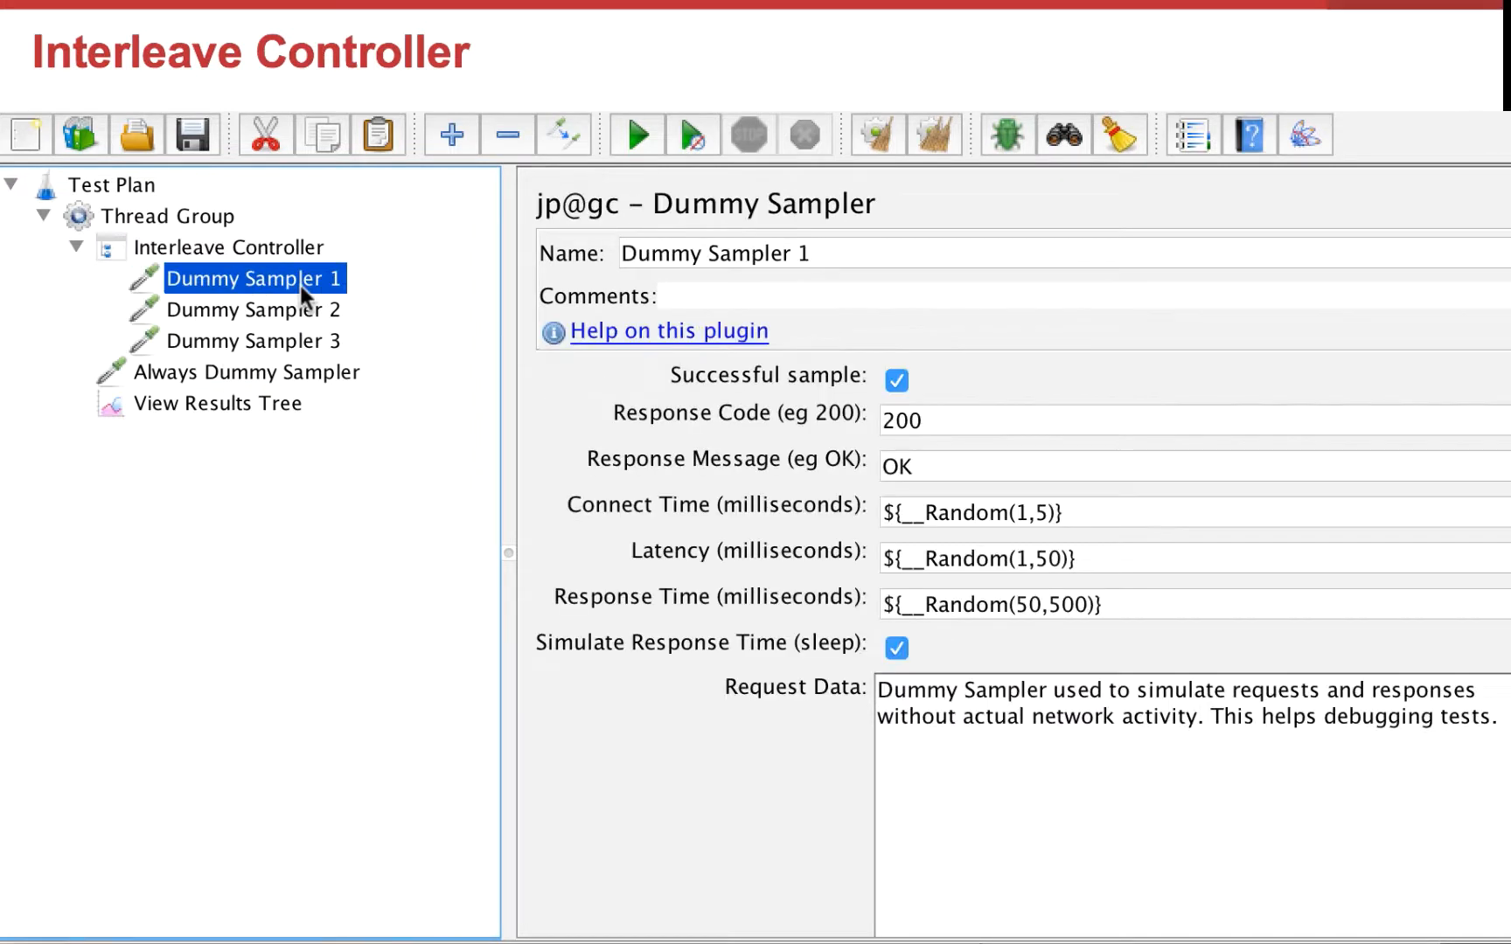
key(Down)
key(Down)
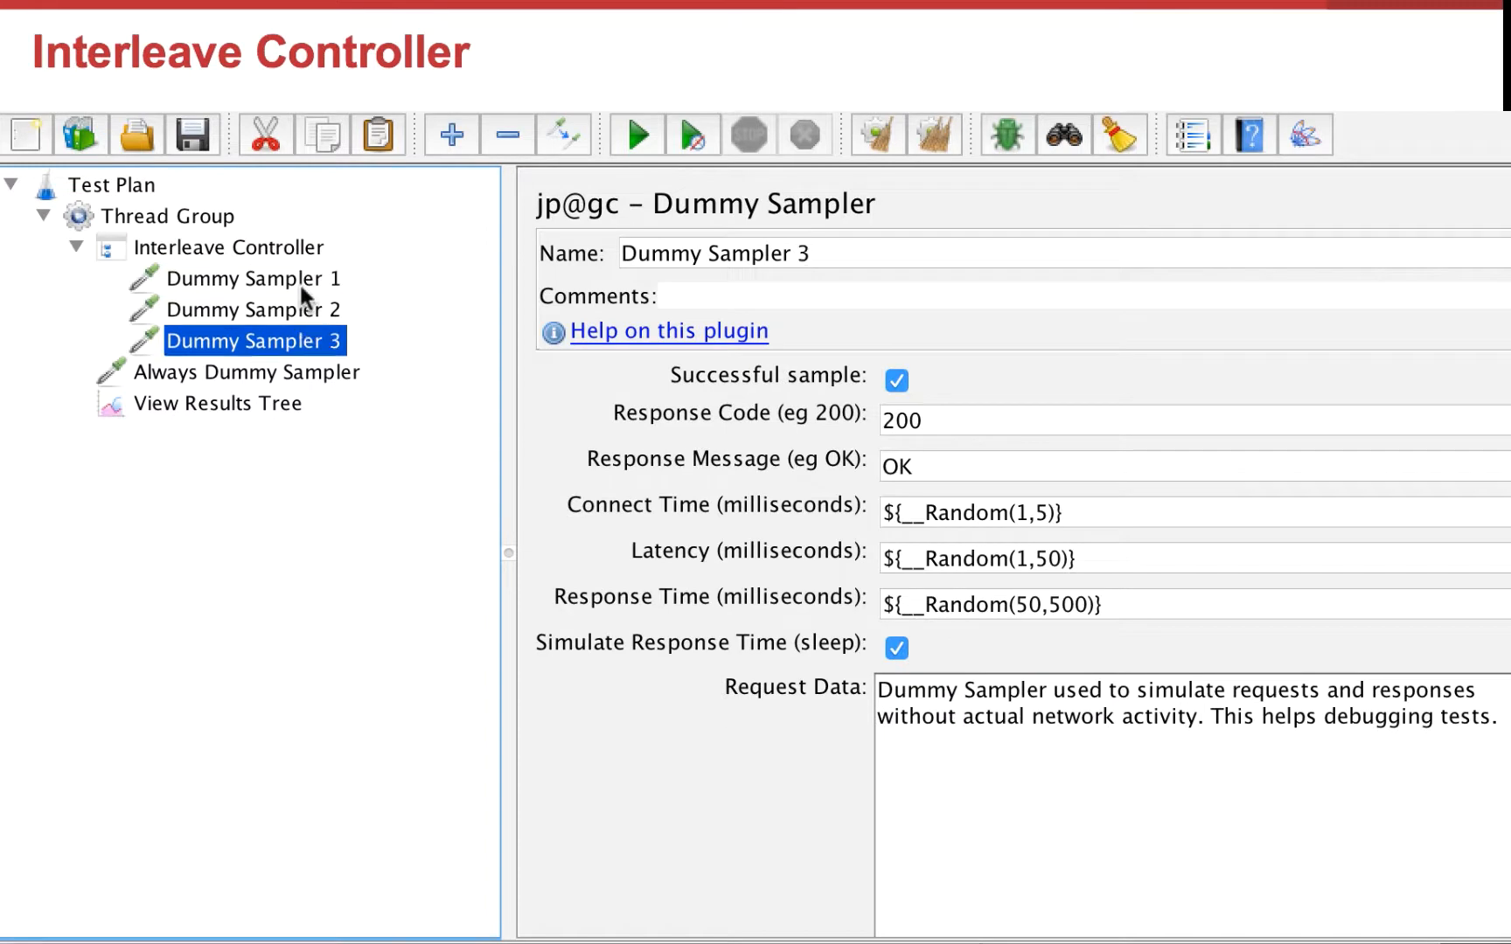
click(75, 248)
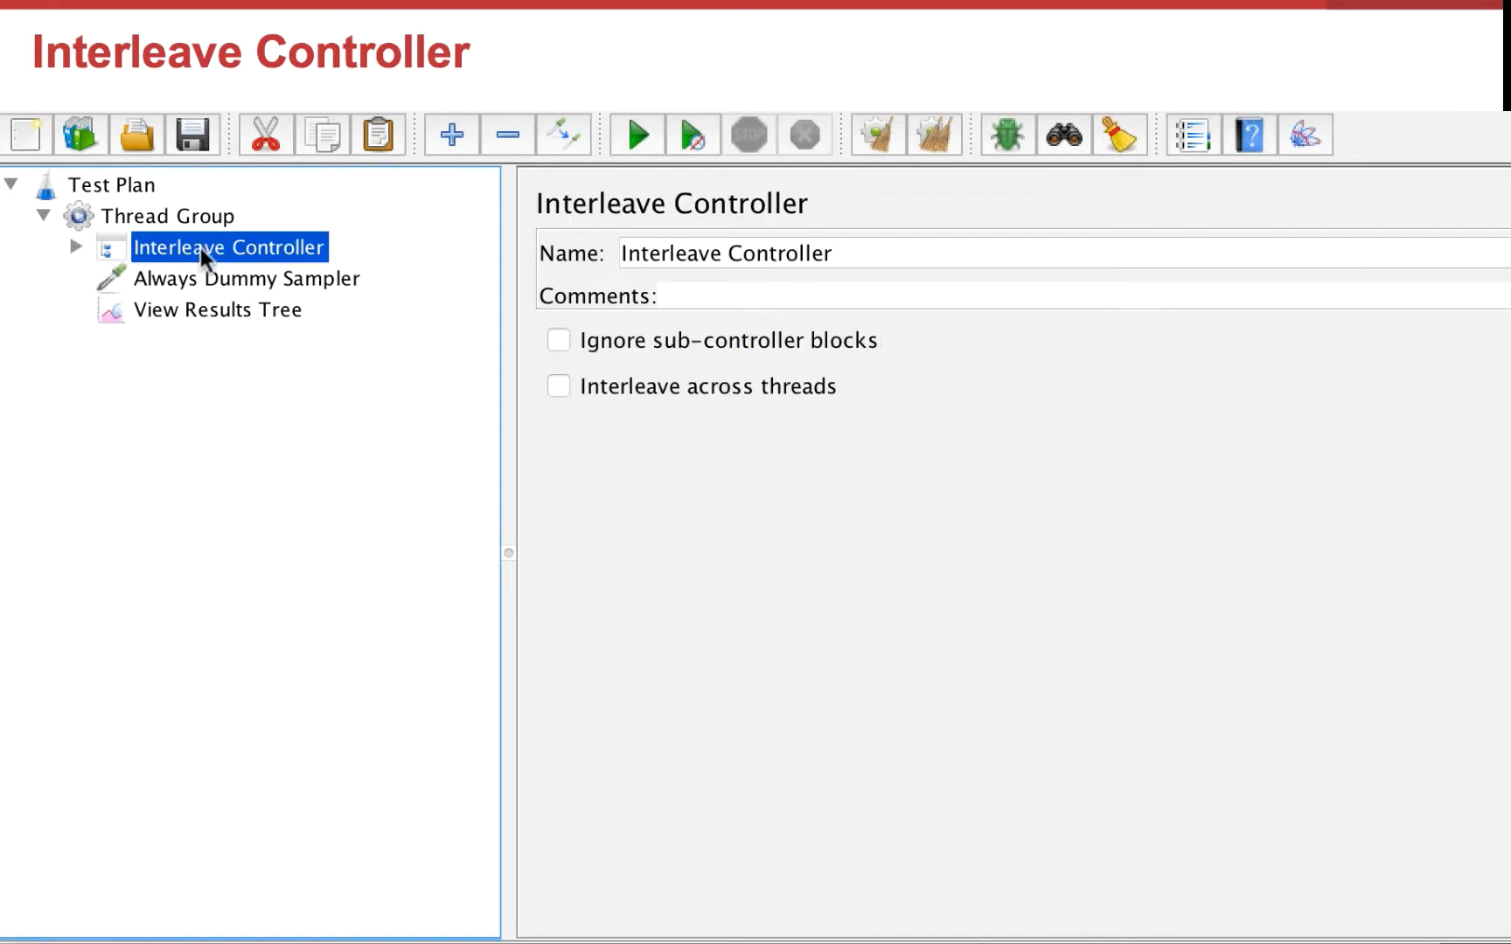
click(211, 273)
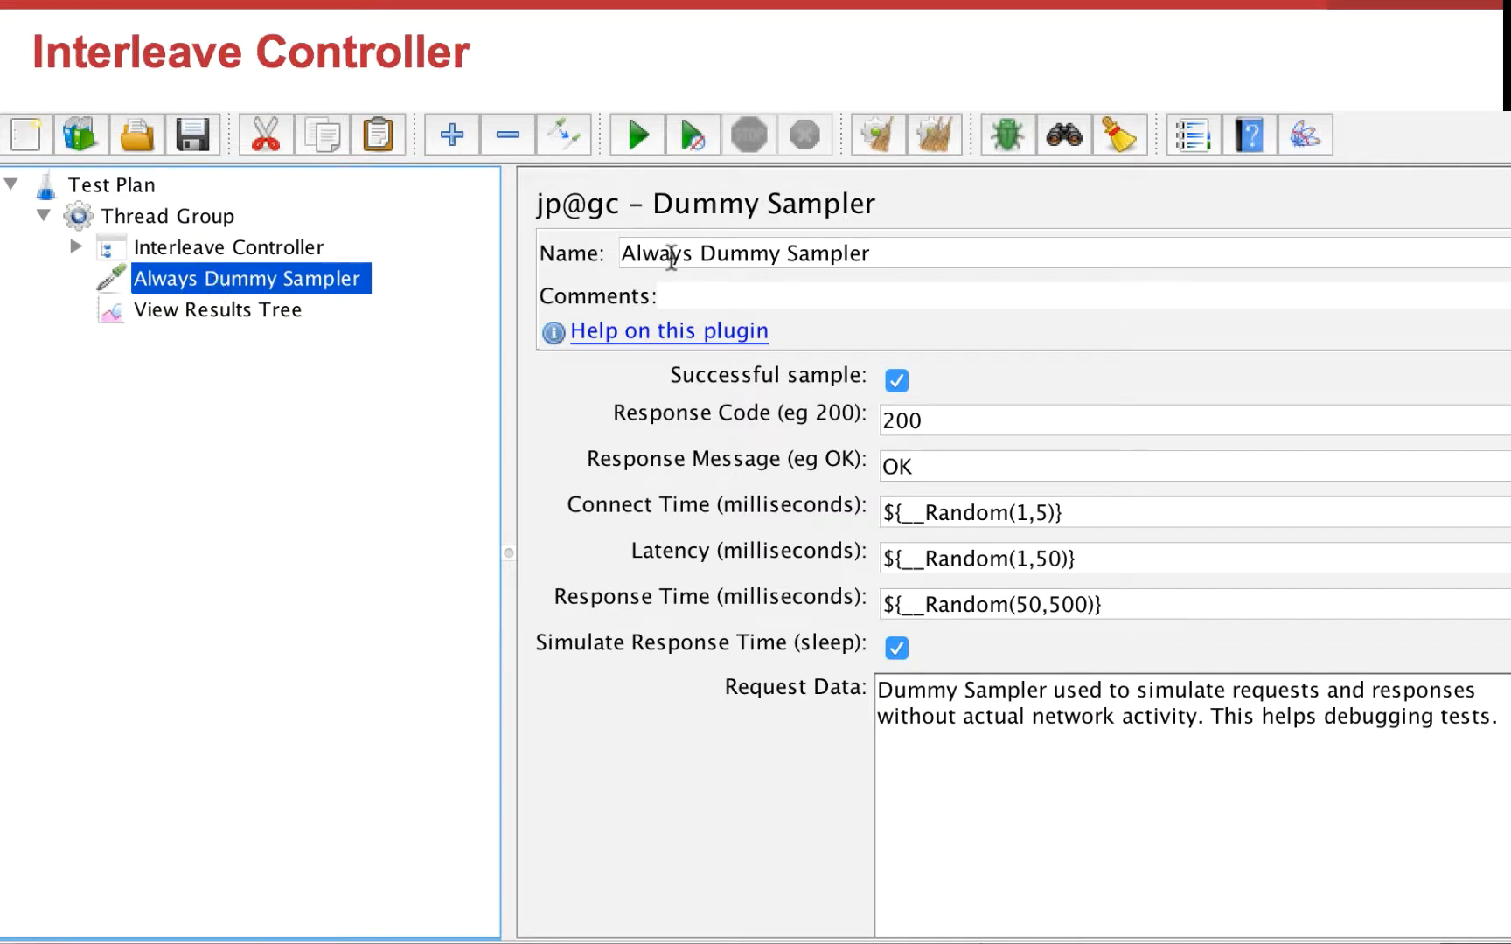
click(175, 217)
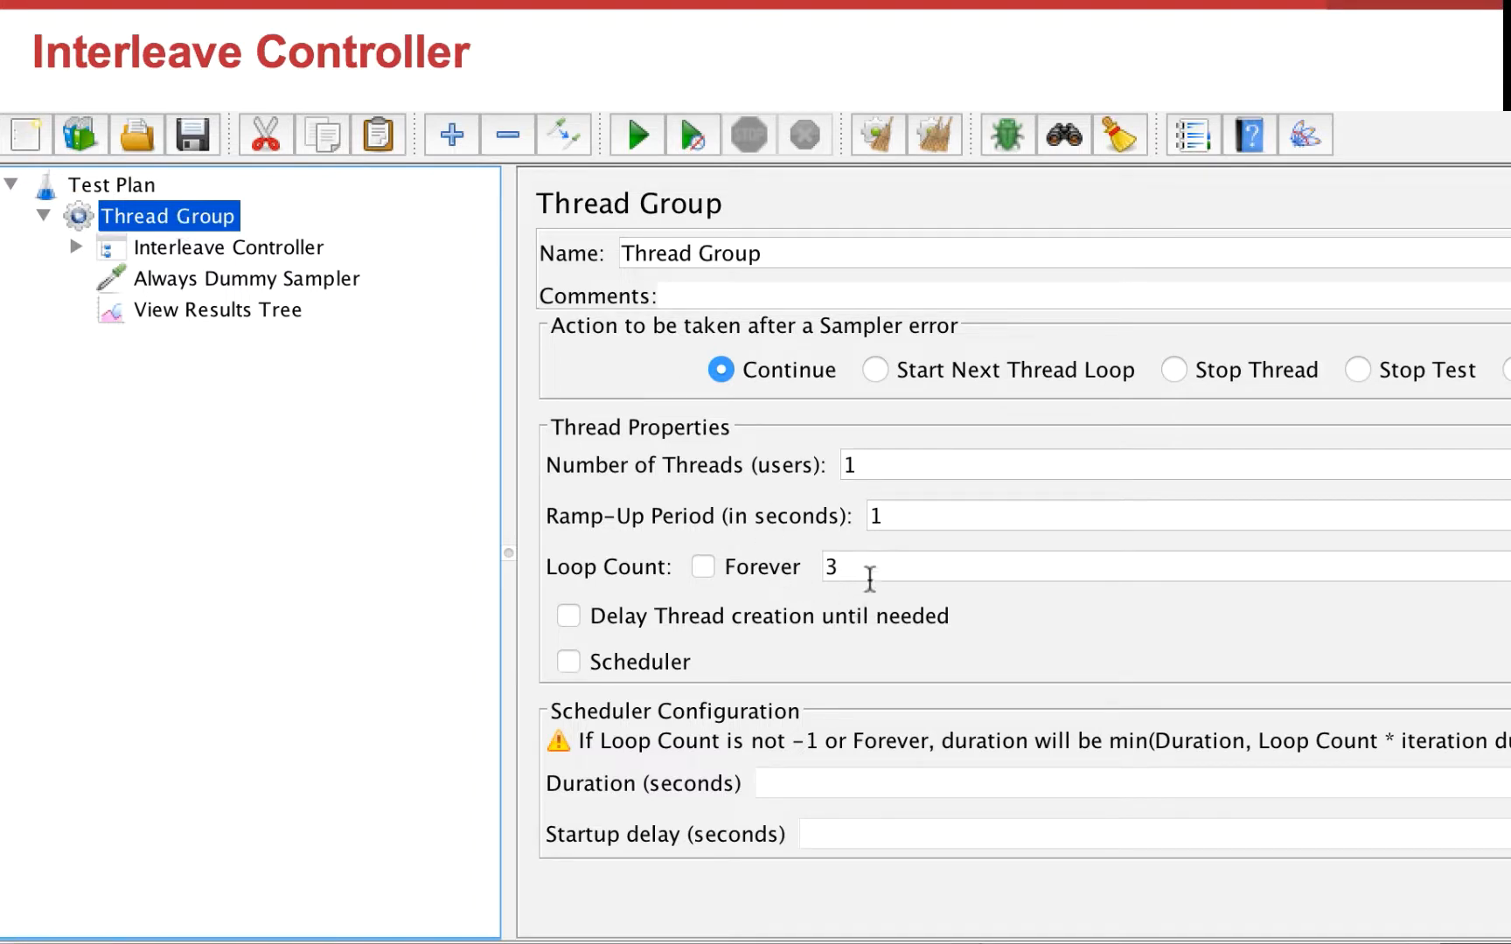
Step: Run the Interleave Controller test, expand the controller and inspect each sampler result in the results tree
click(284, 308)
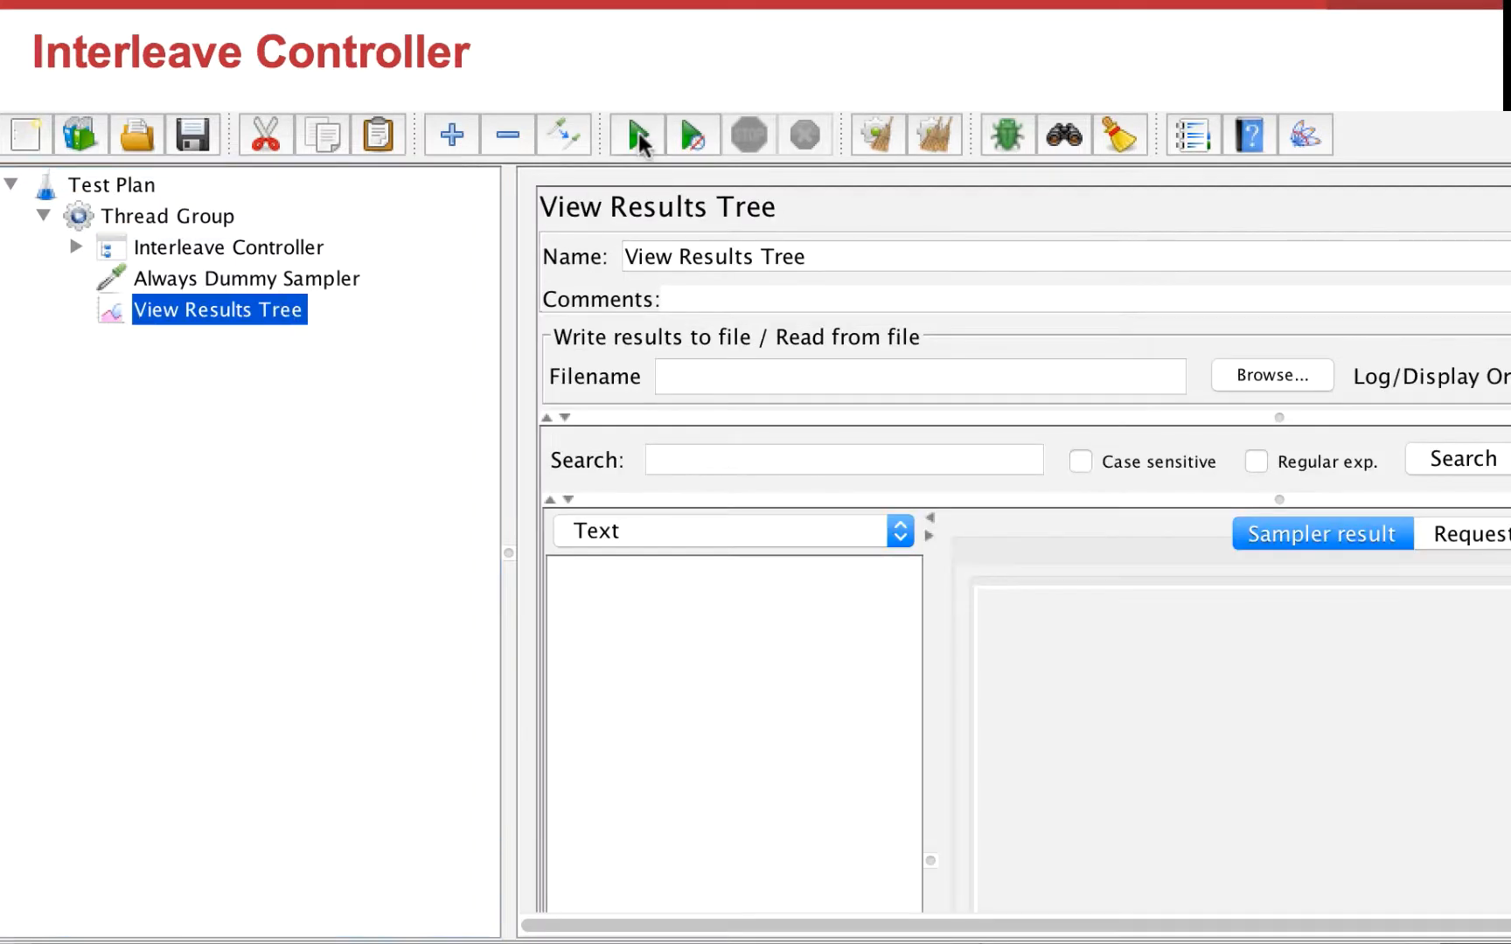
click(638, 134)
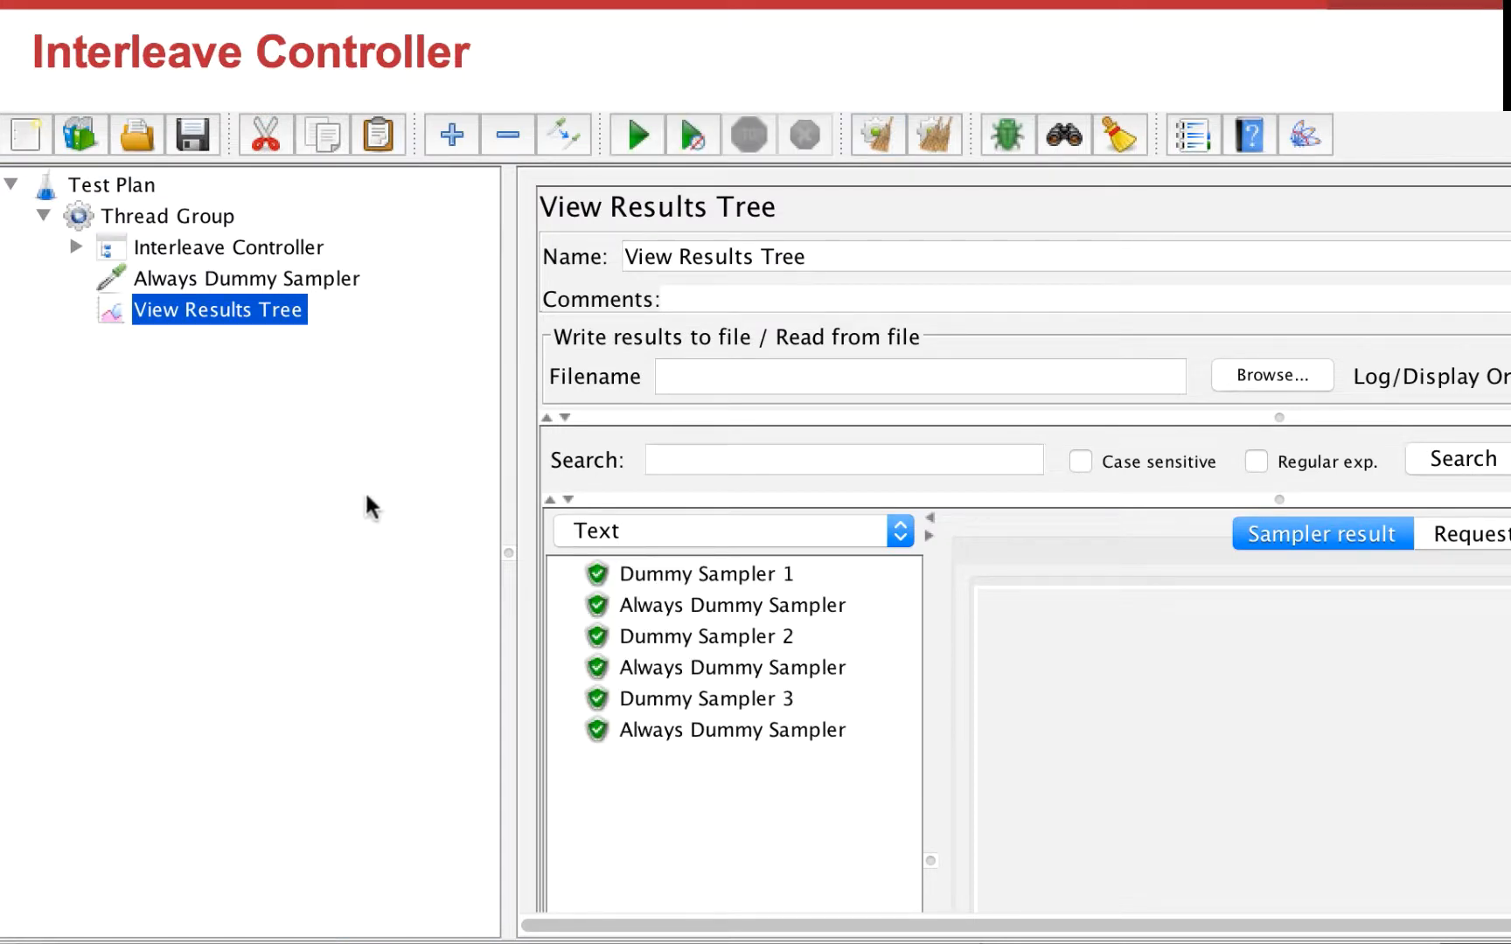
click(77, 247)
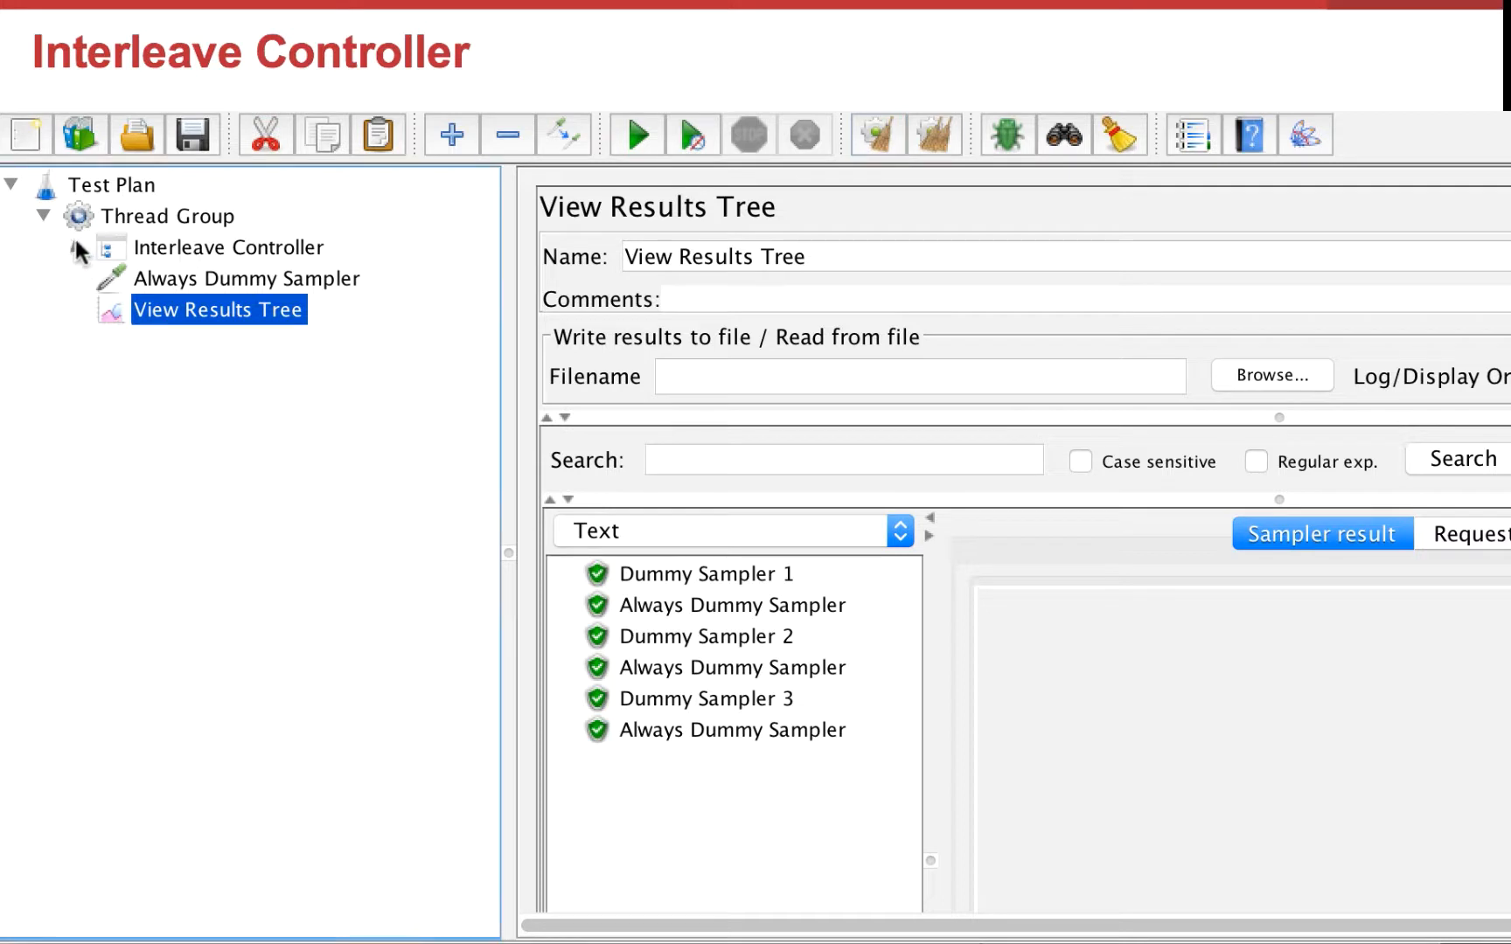
click(765, 570)
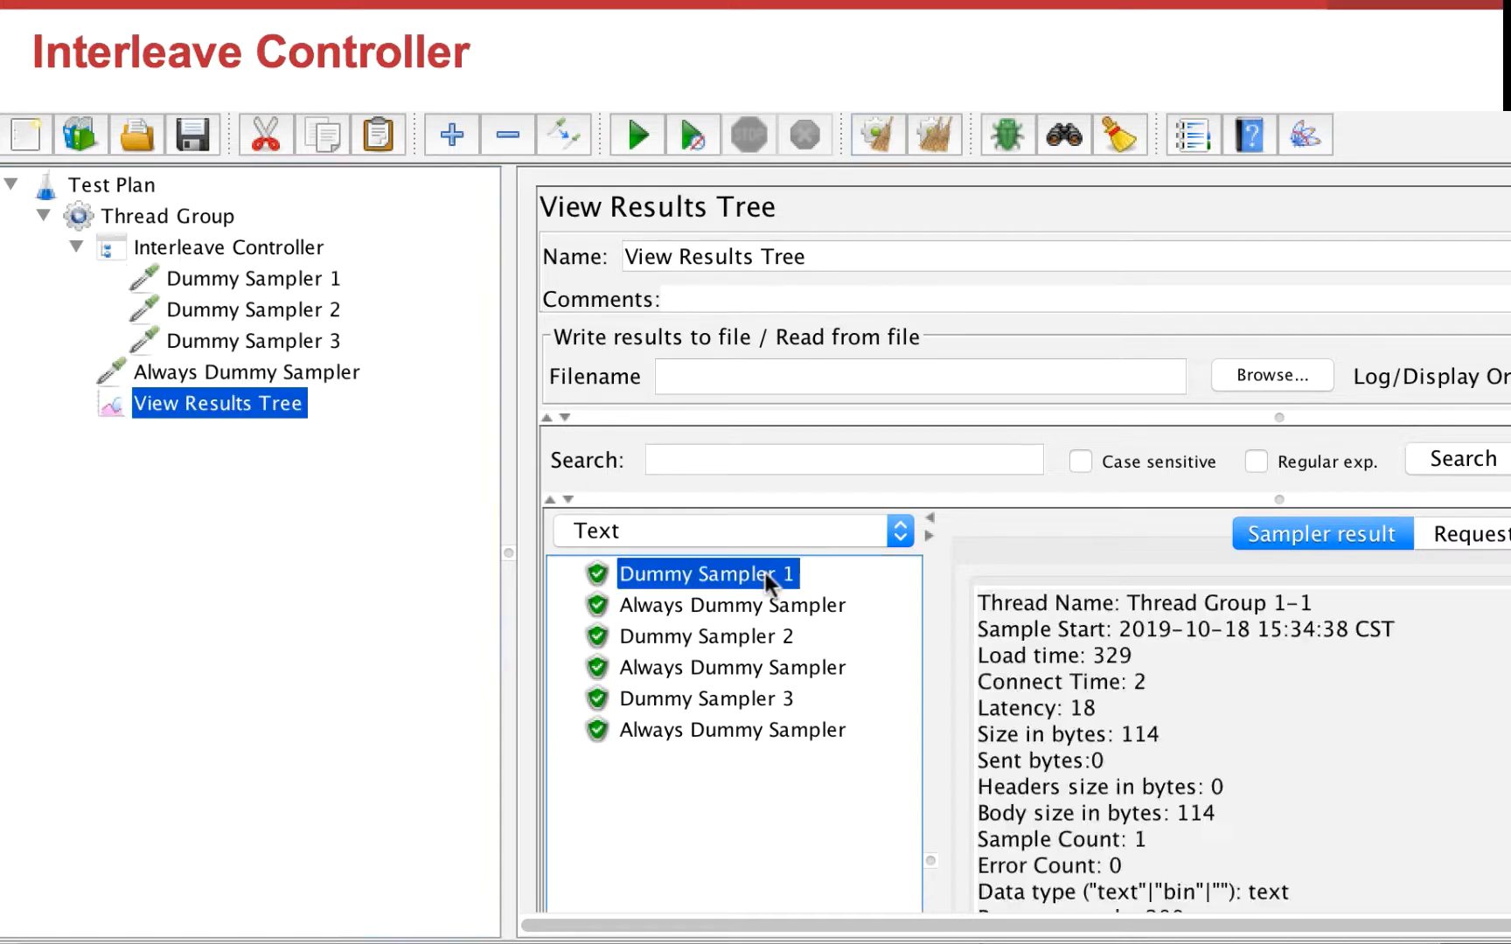
click(695, 606)
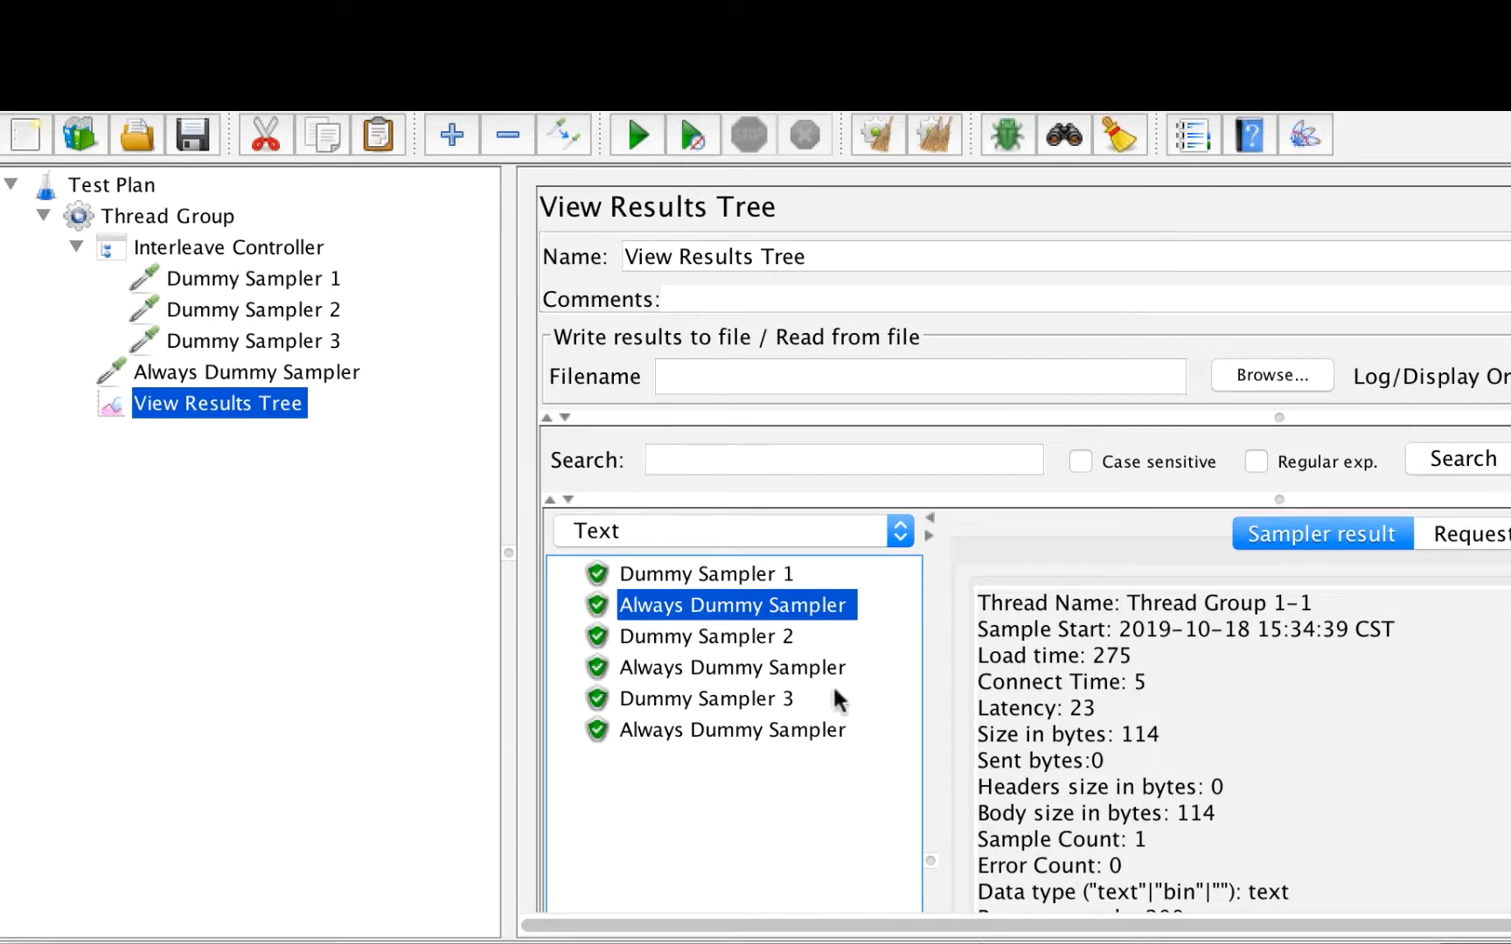
click(762, 635)
click(752, 672)
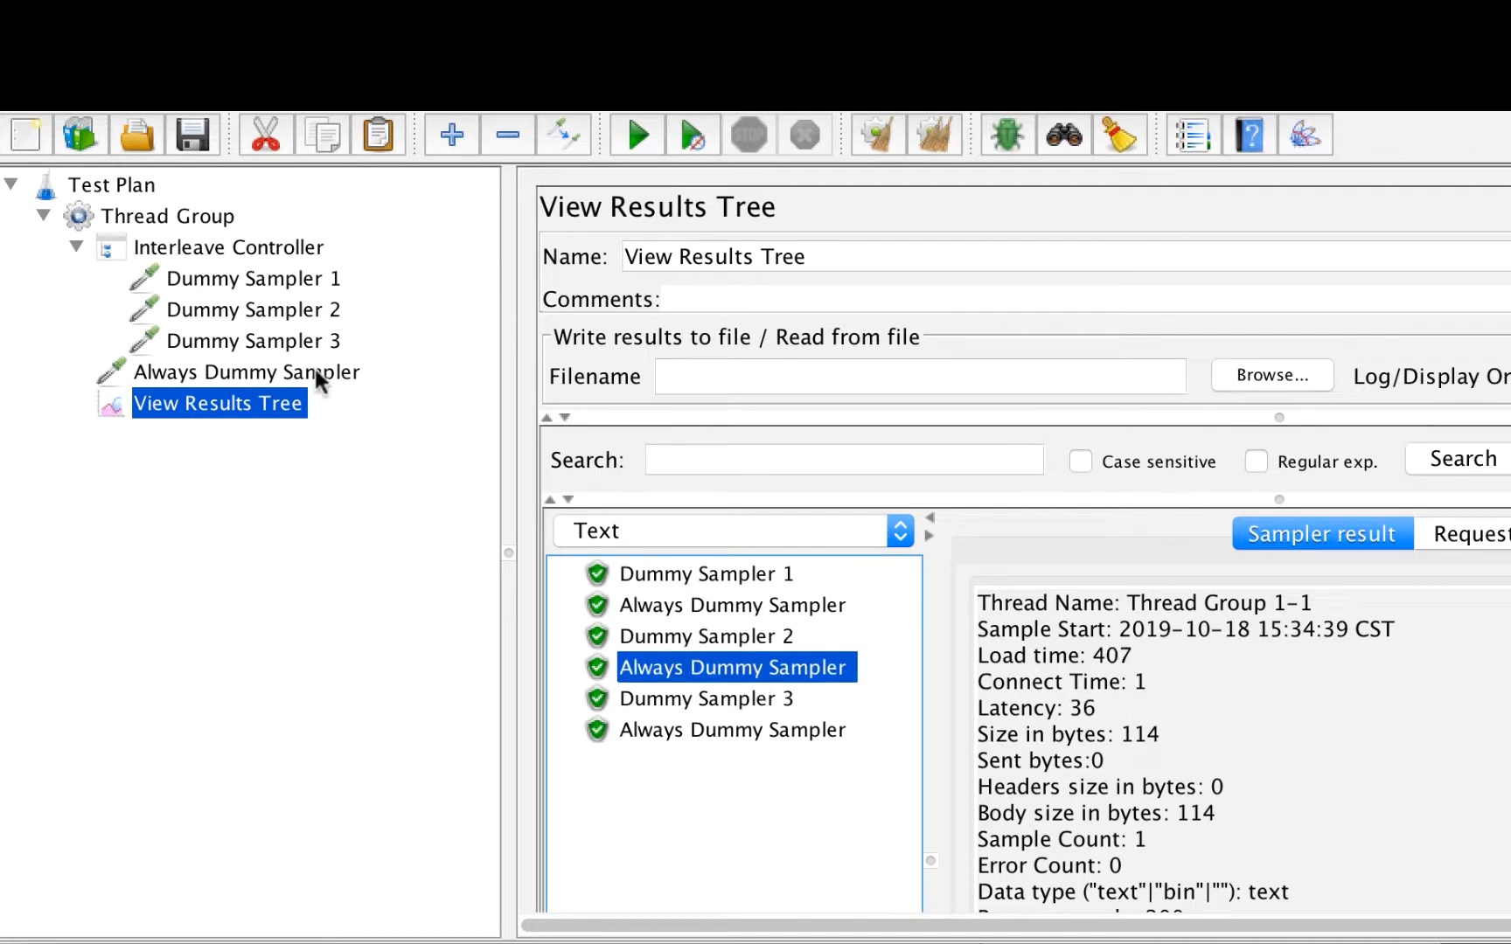
click(675, 699)
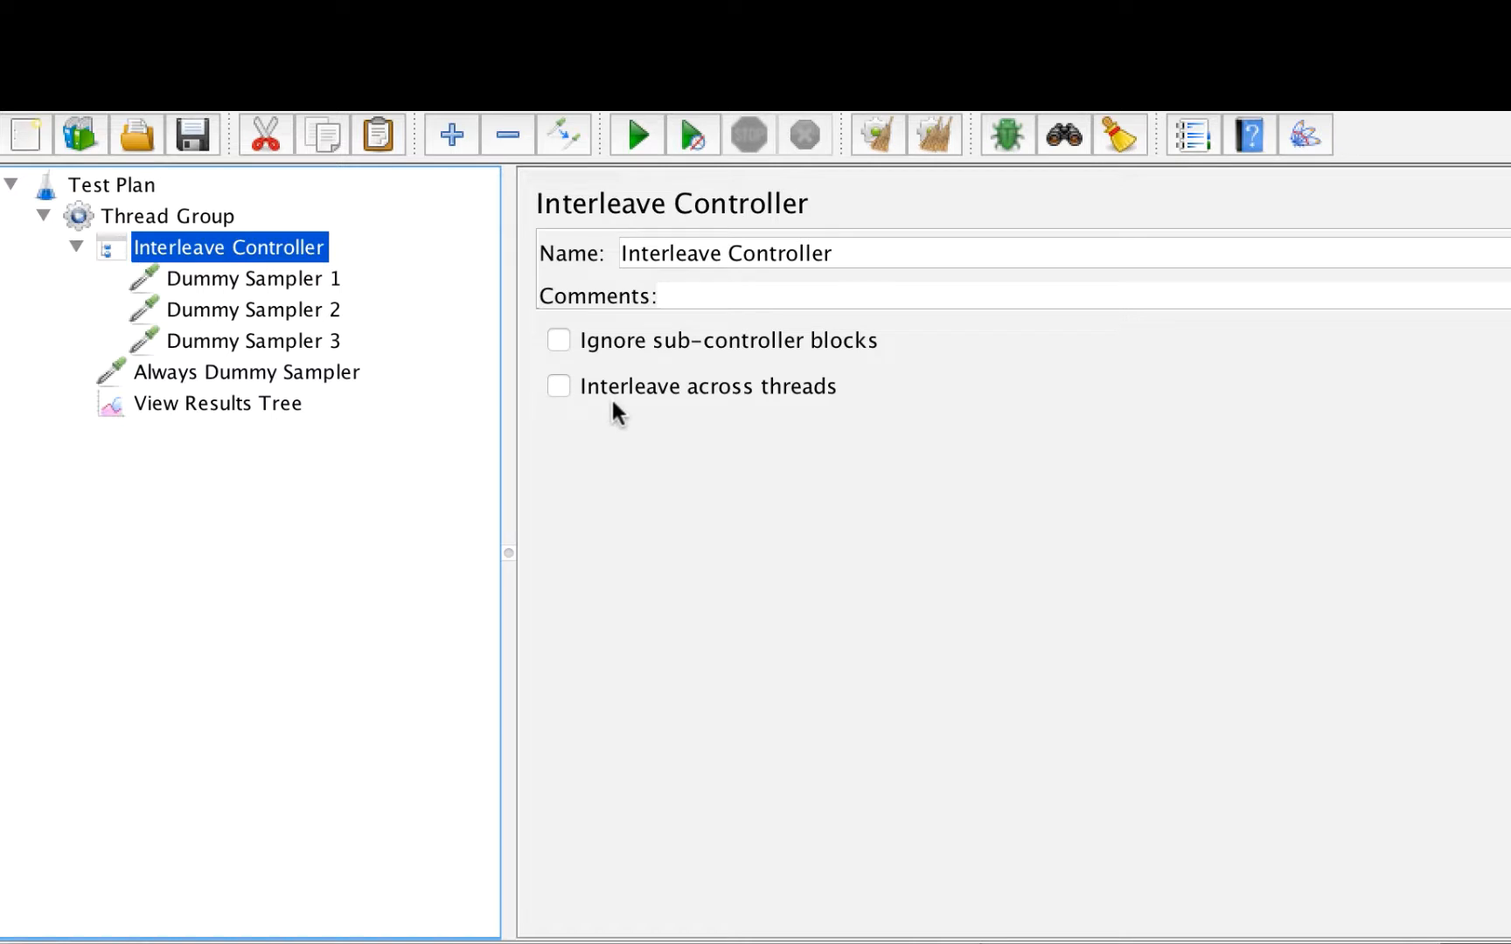
Step: Check and then clear Interleave across threads on the Interleave Controller
click(553, 392)
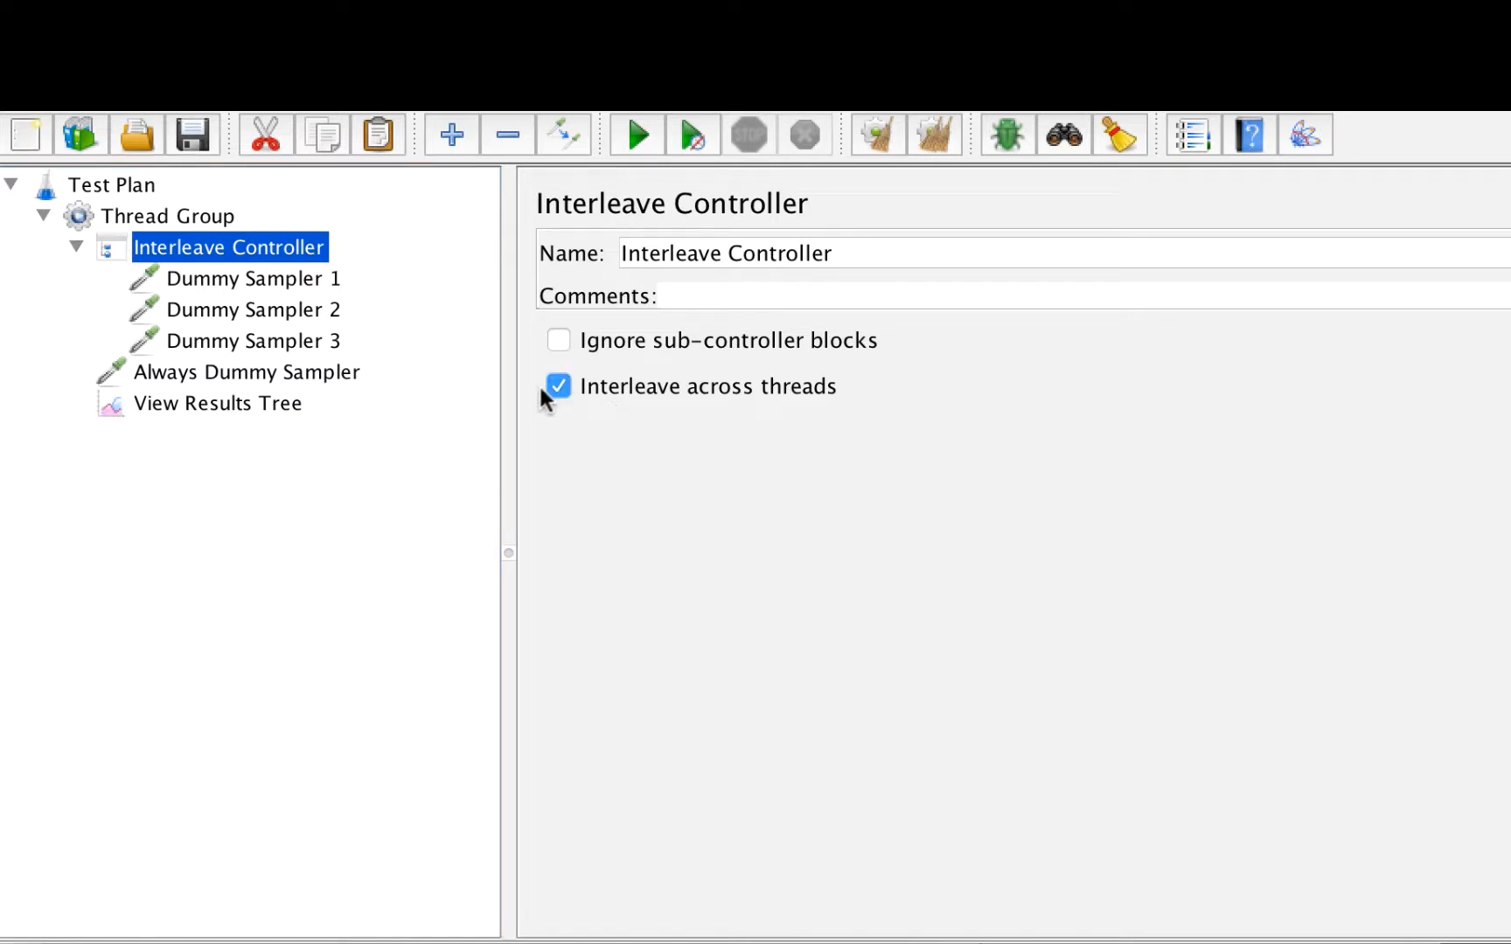
click(557, 390)
Step: Set the Thread Group to 3 threads with a loop count of 1
click(201, 223)
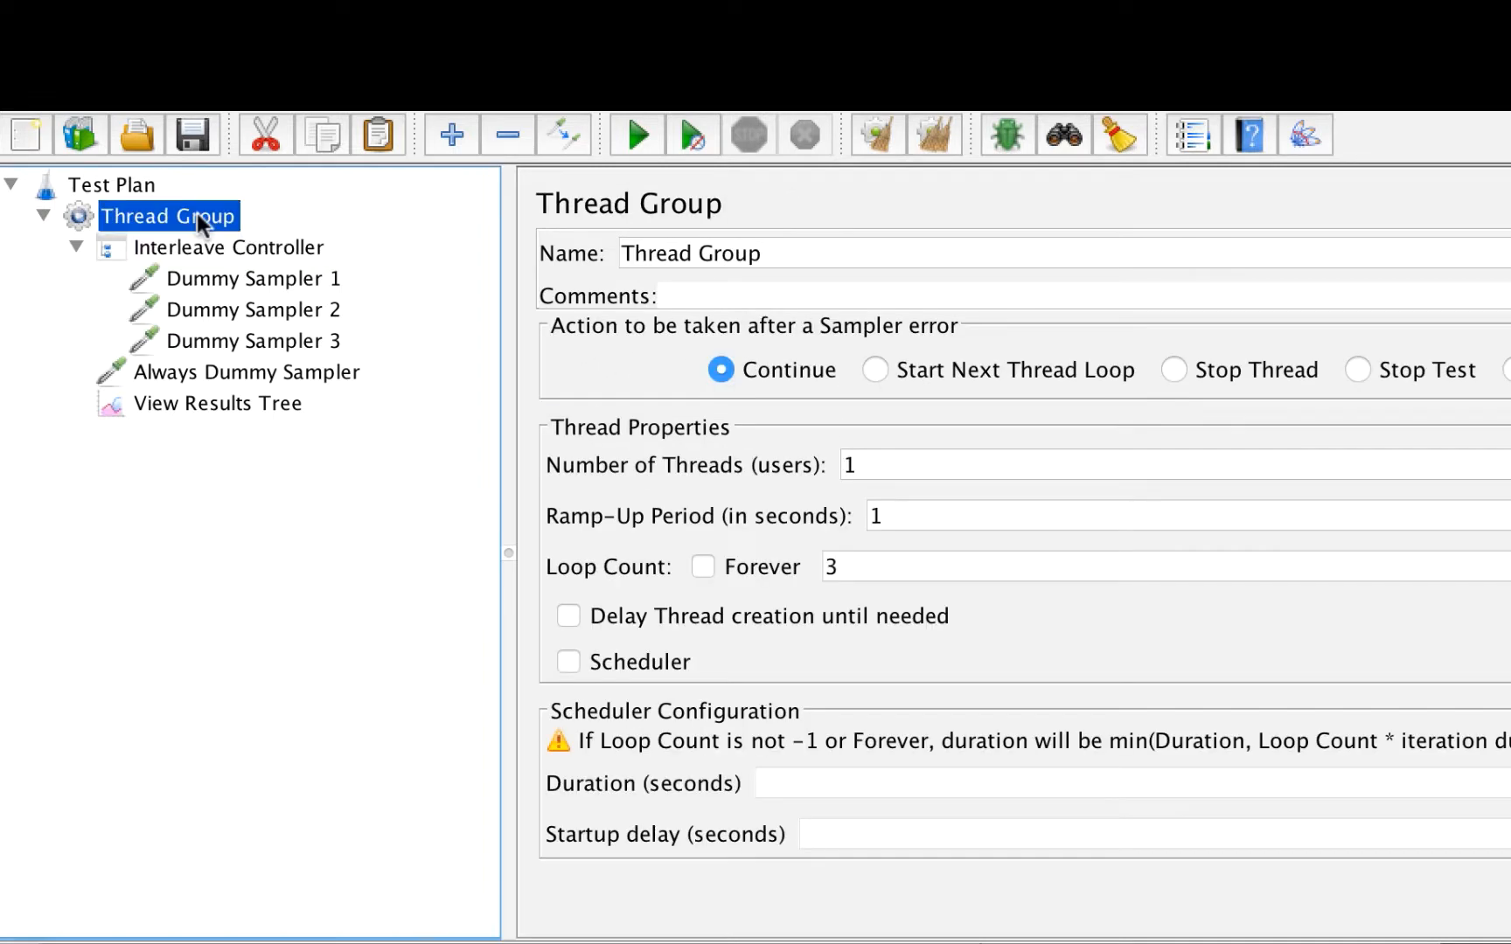
click(917, 473)
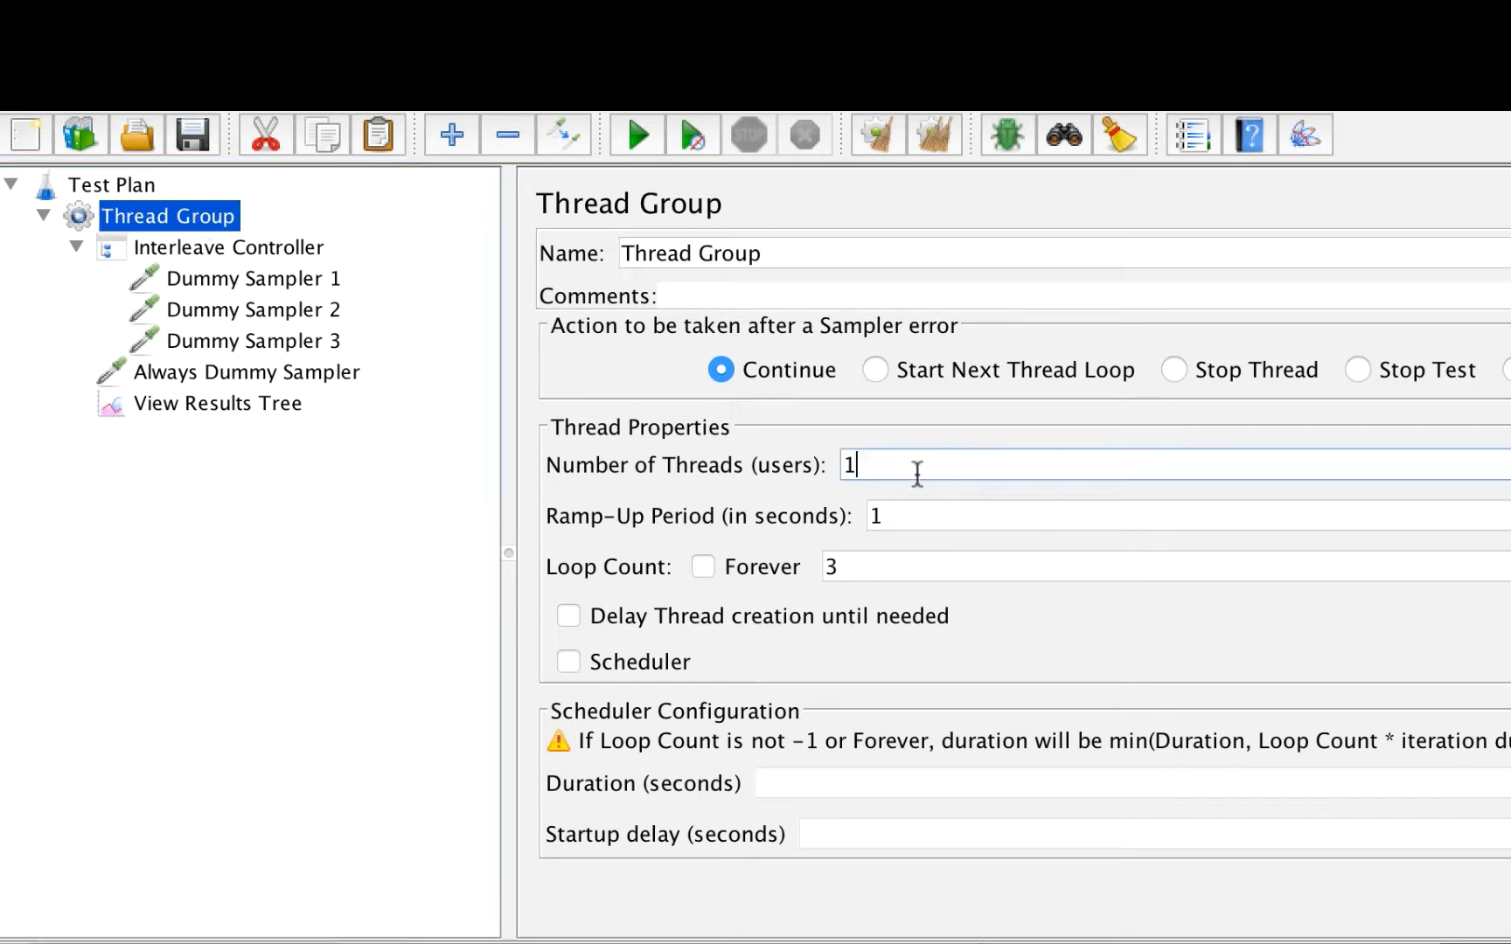
key(BackSpace)
text(3)
click(904, 570)
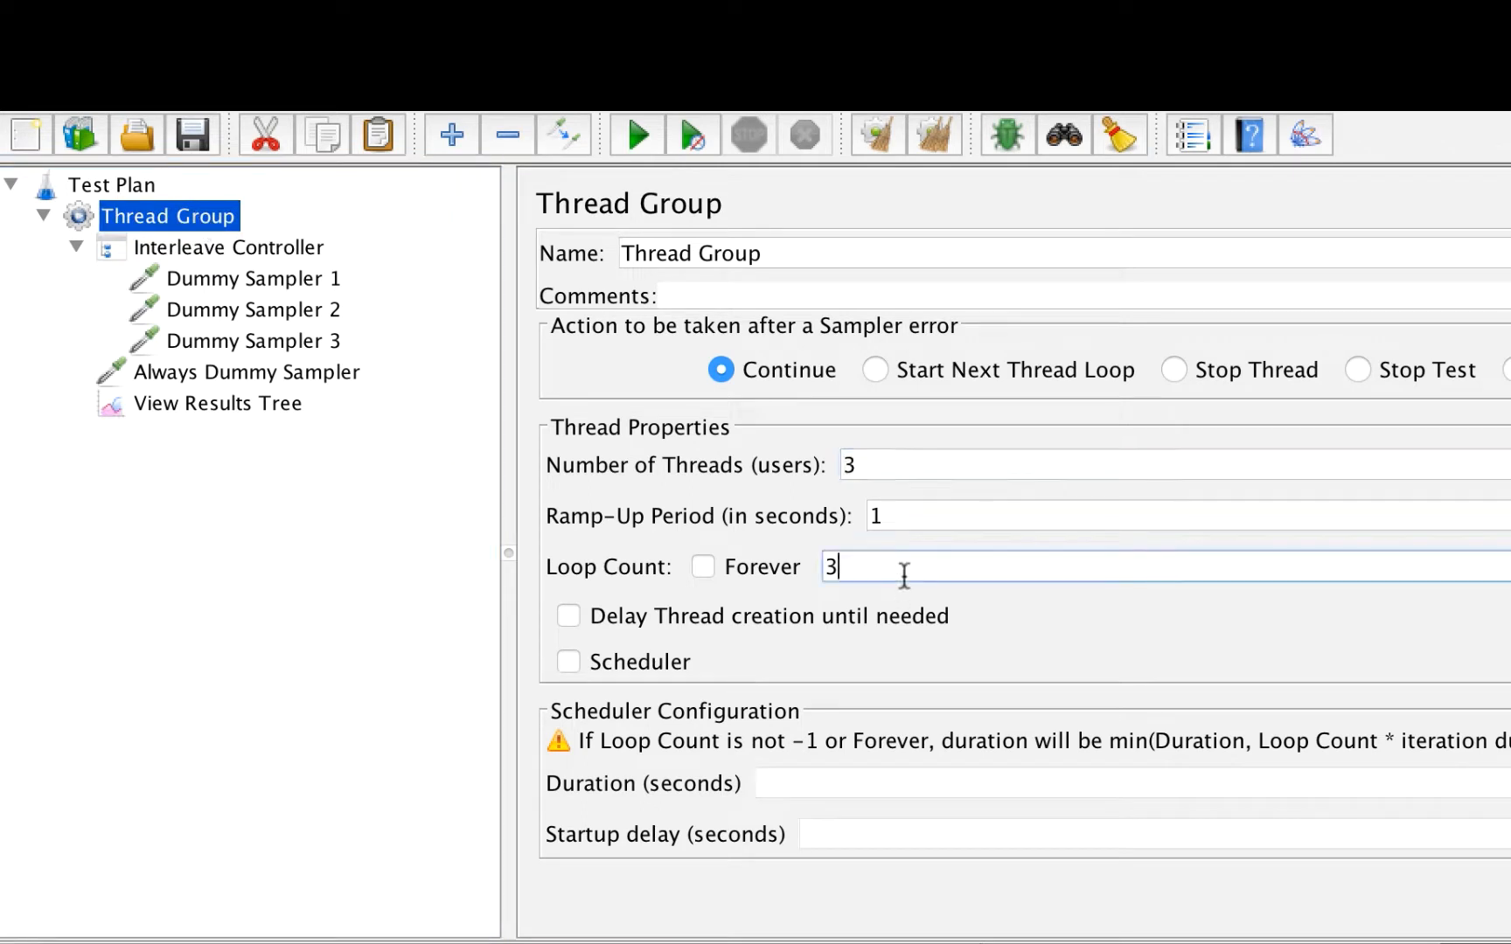
key(BackSpace)
text(1)
Step: Run the three-thread Interleave test and inspect the Dummy Sampler 1 results of different threads
click(639, 135)
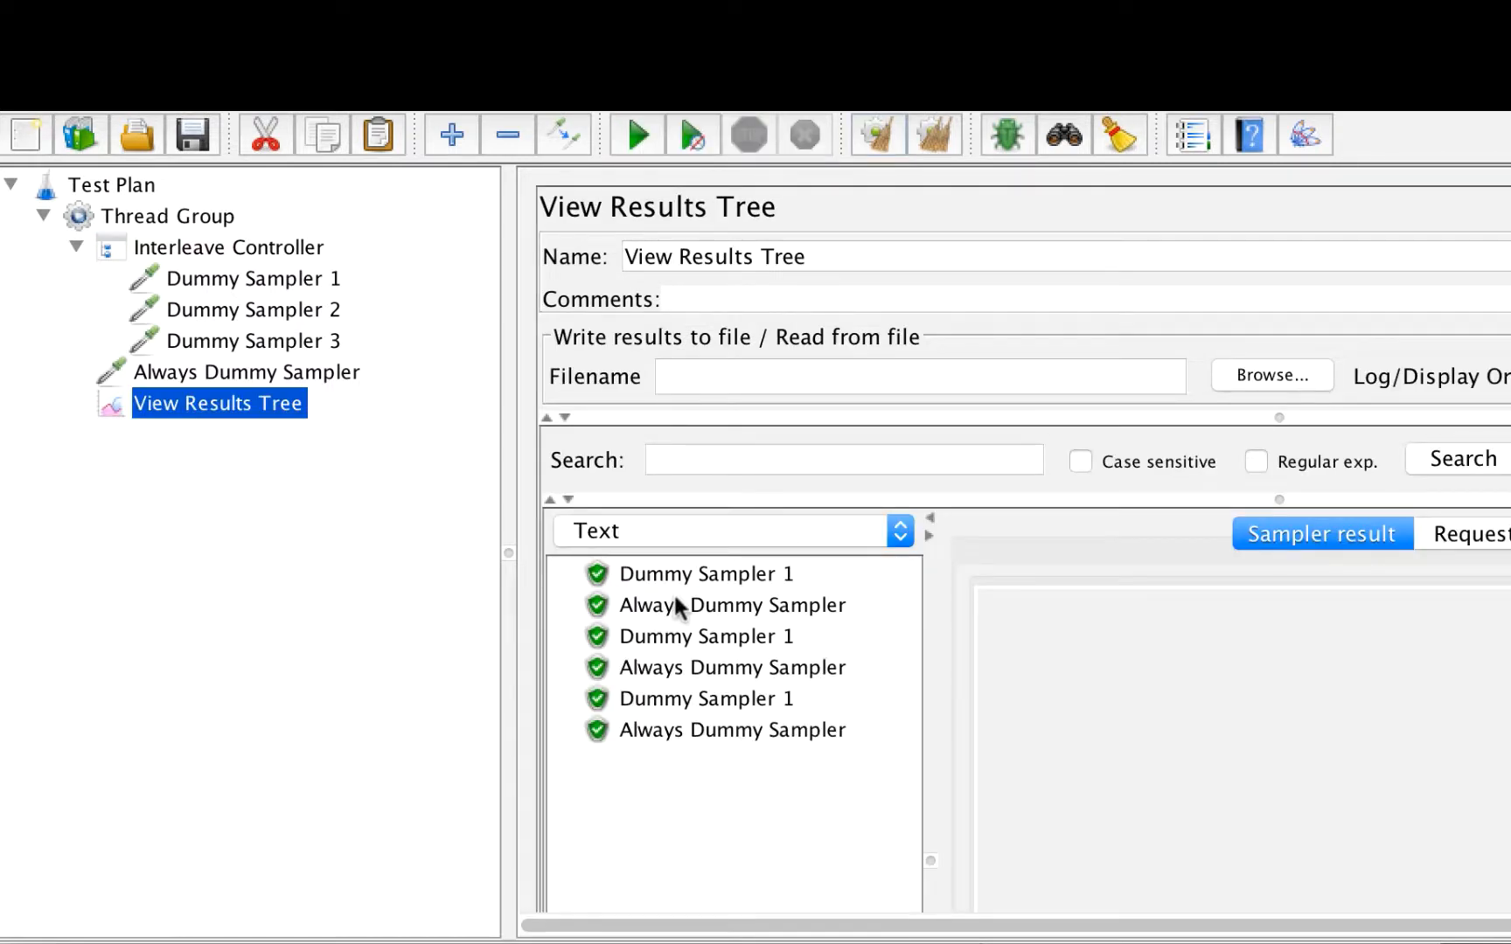
click(709, 575)
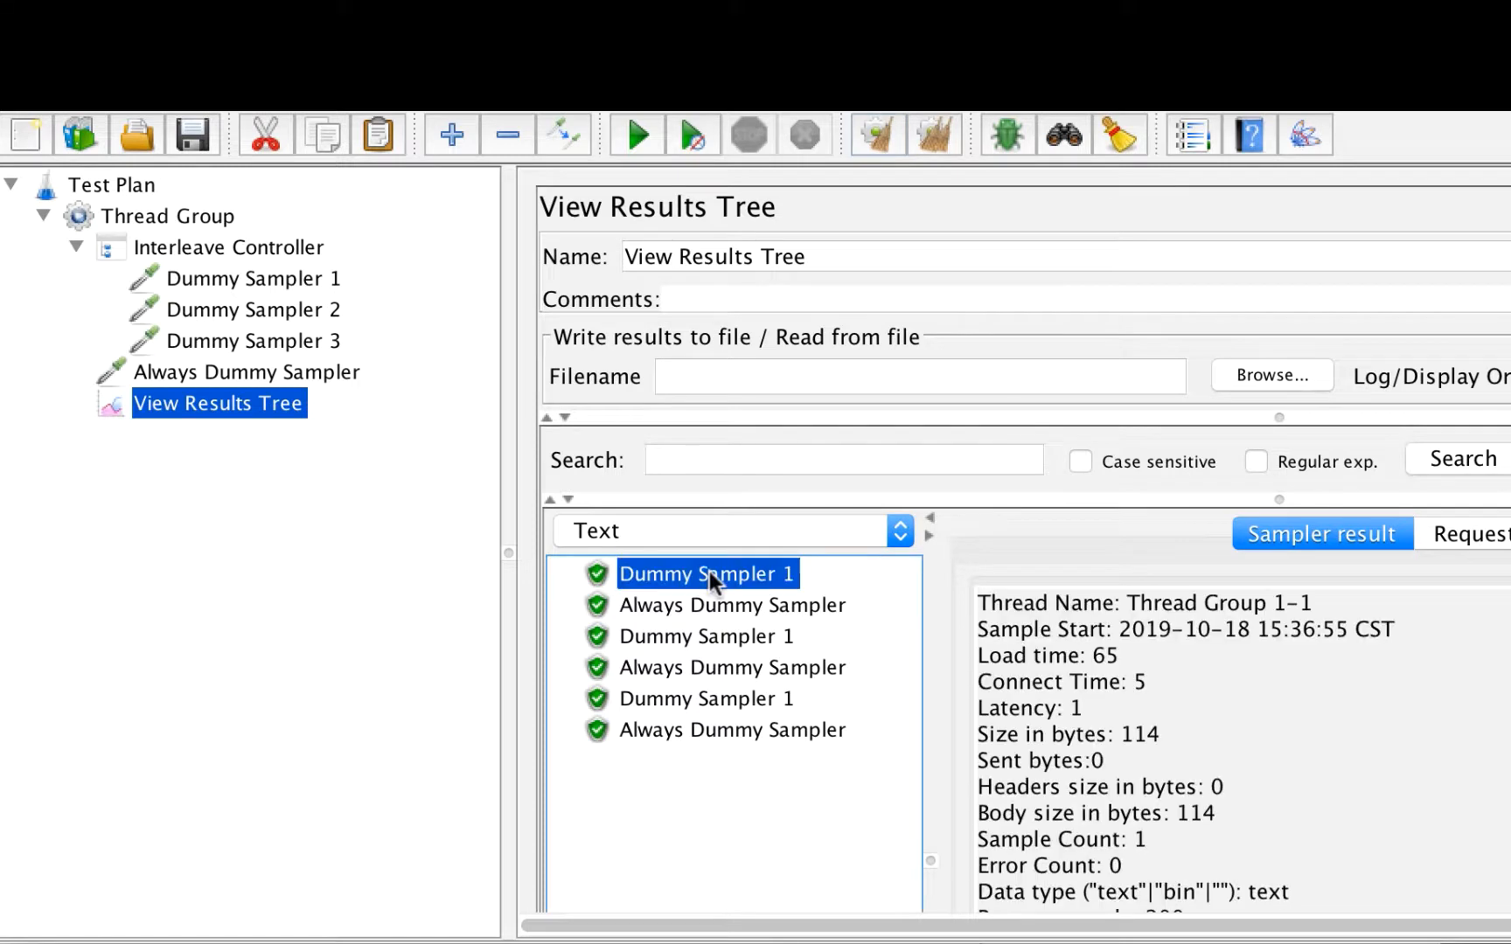
click(741, 638)
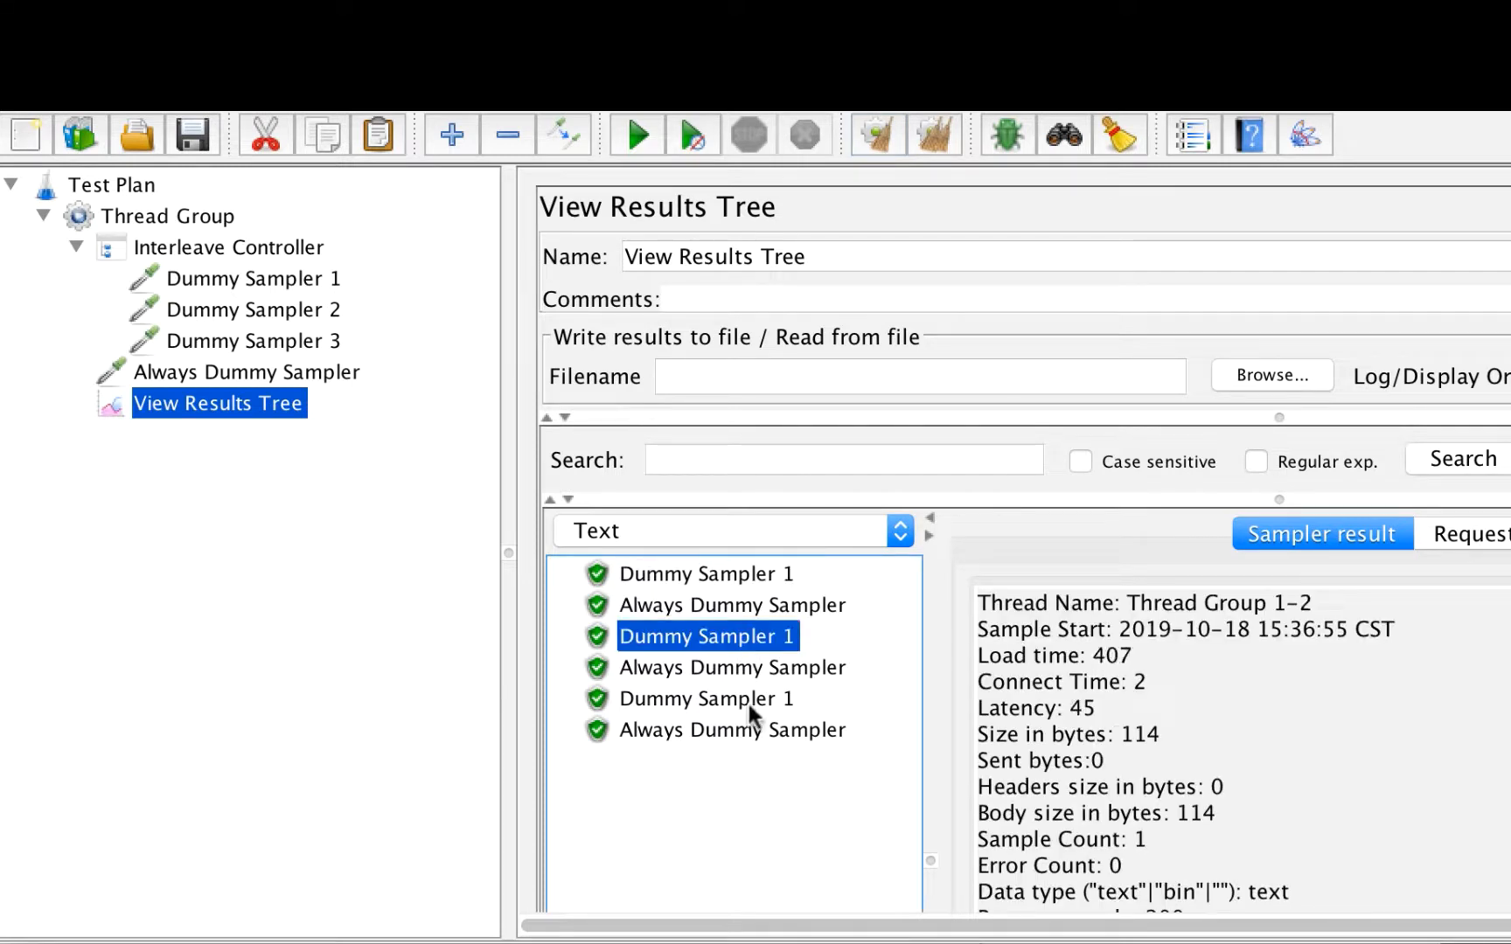
Step: Enable Interleave across threads on the Interleave Controller
click(188, 250)
click(584, 389)
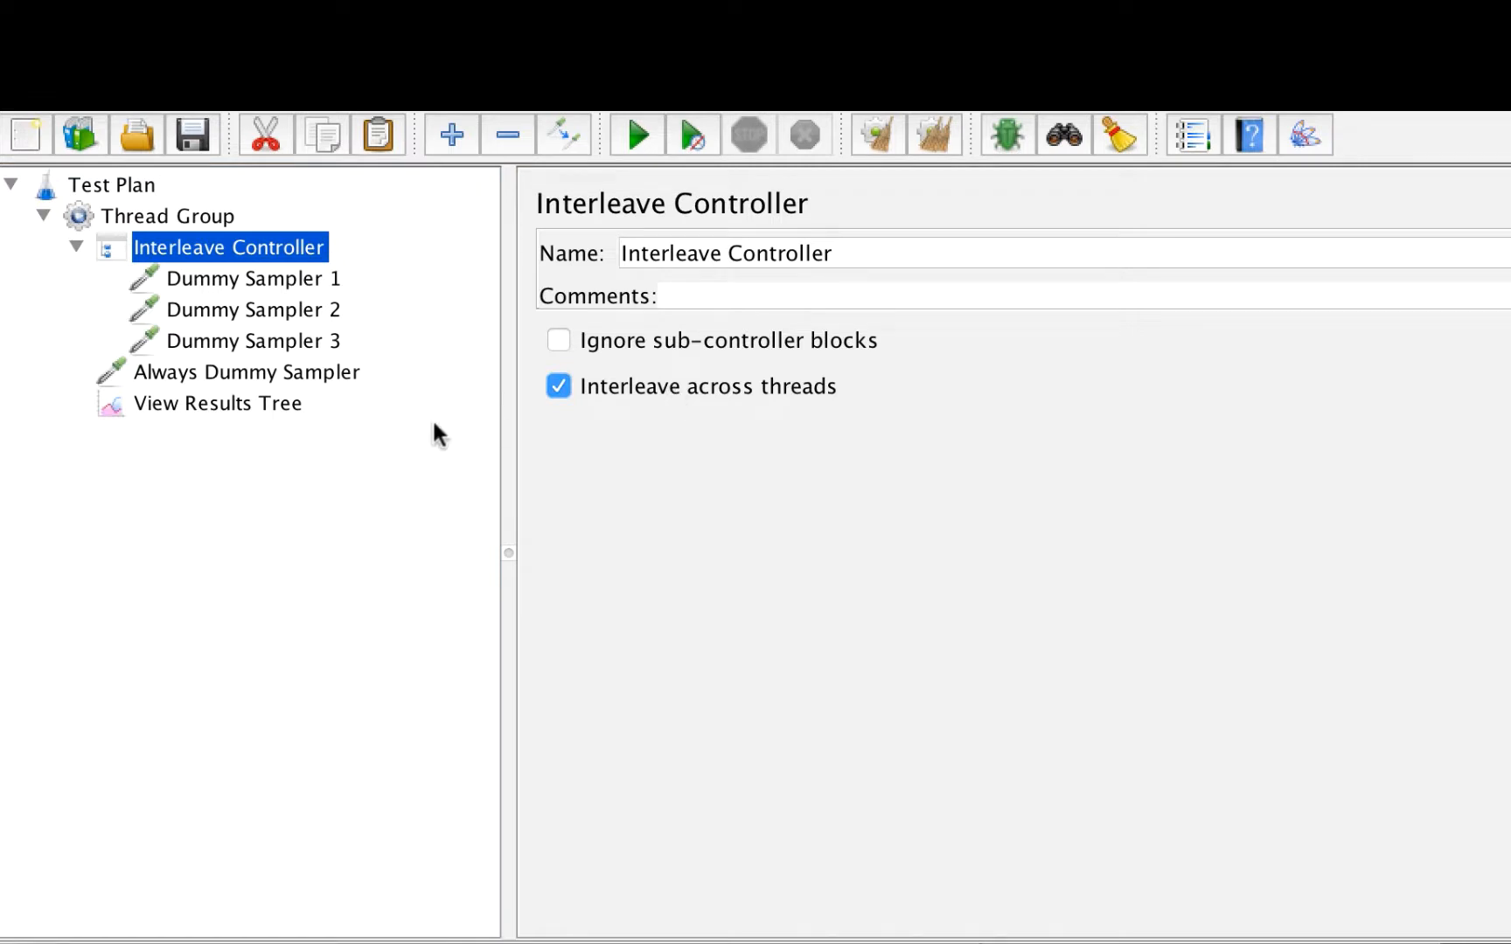
Step: Clear the results tree, rerun the test and inspect the interleaved sampler results
click(281, 408)
click(932, 140)
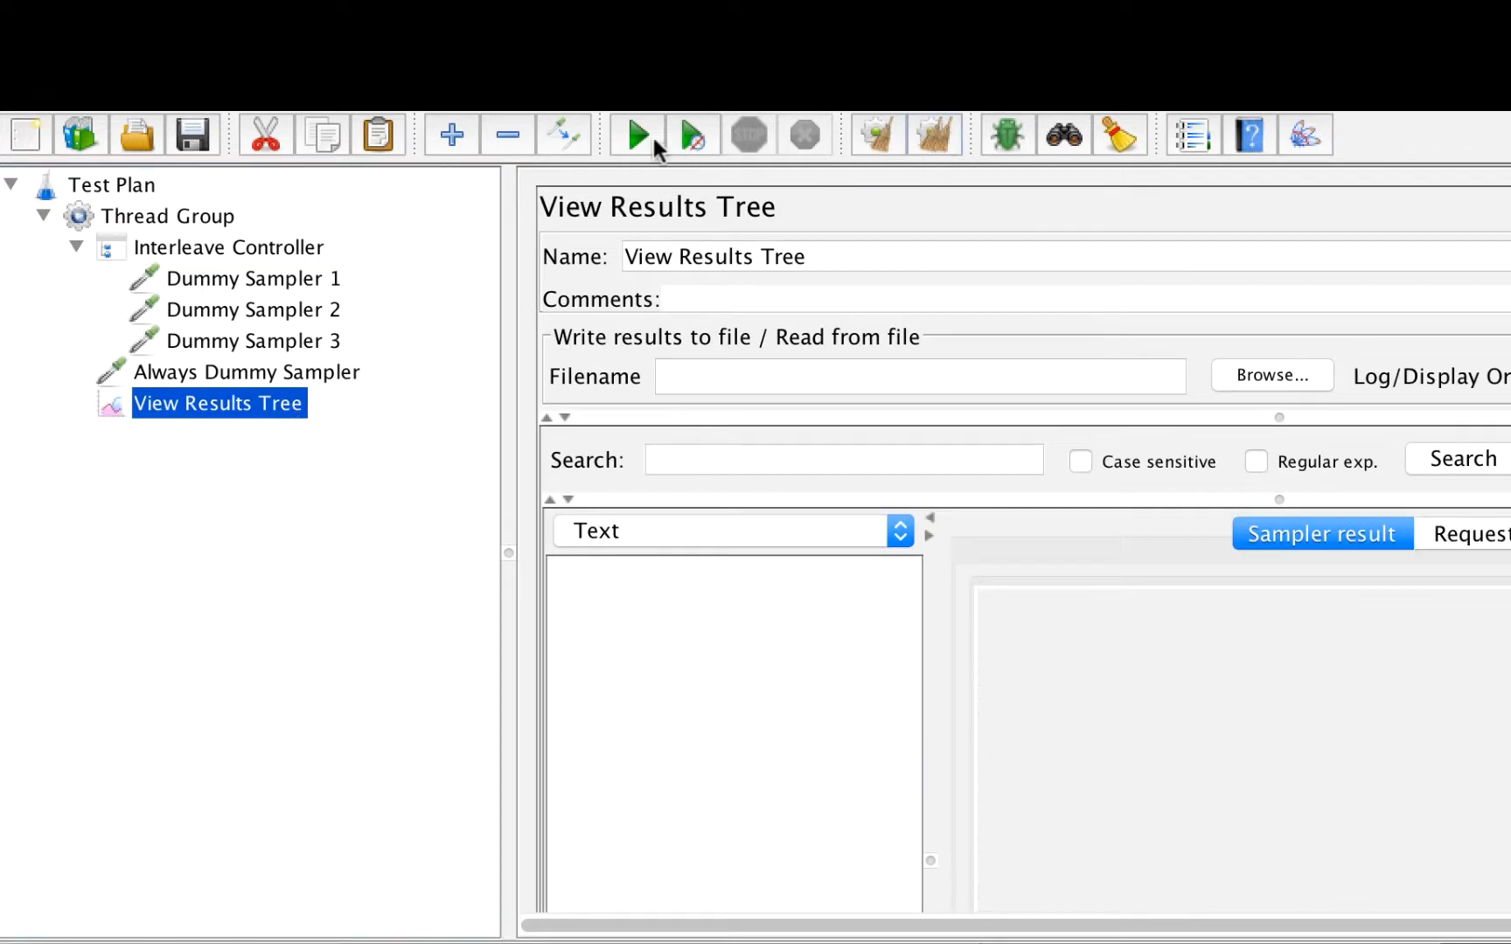
click(639, 136)
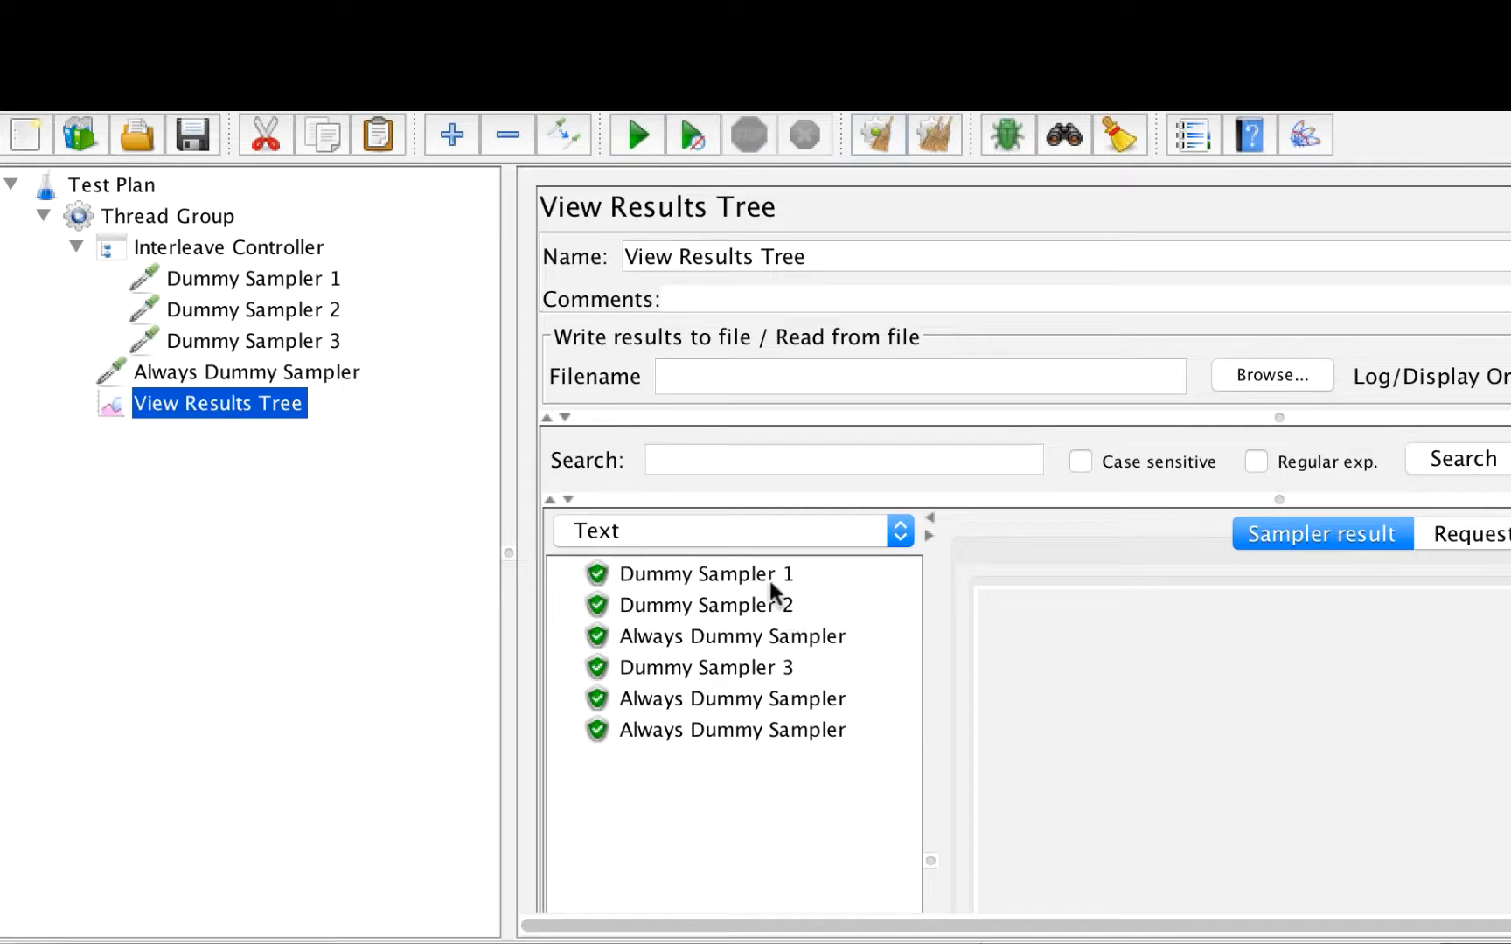
click(770, 603)
click(771, 669)
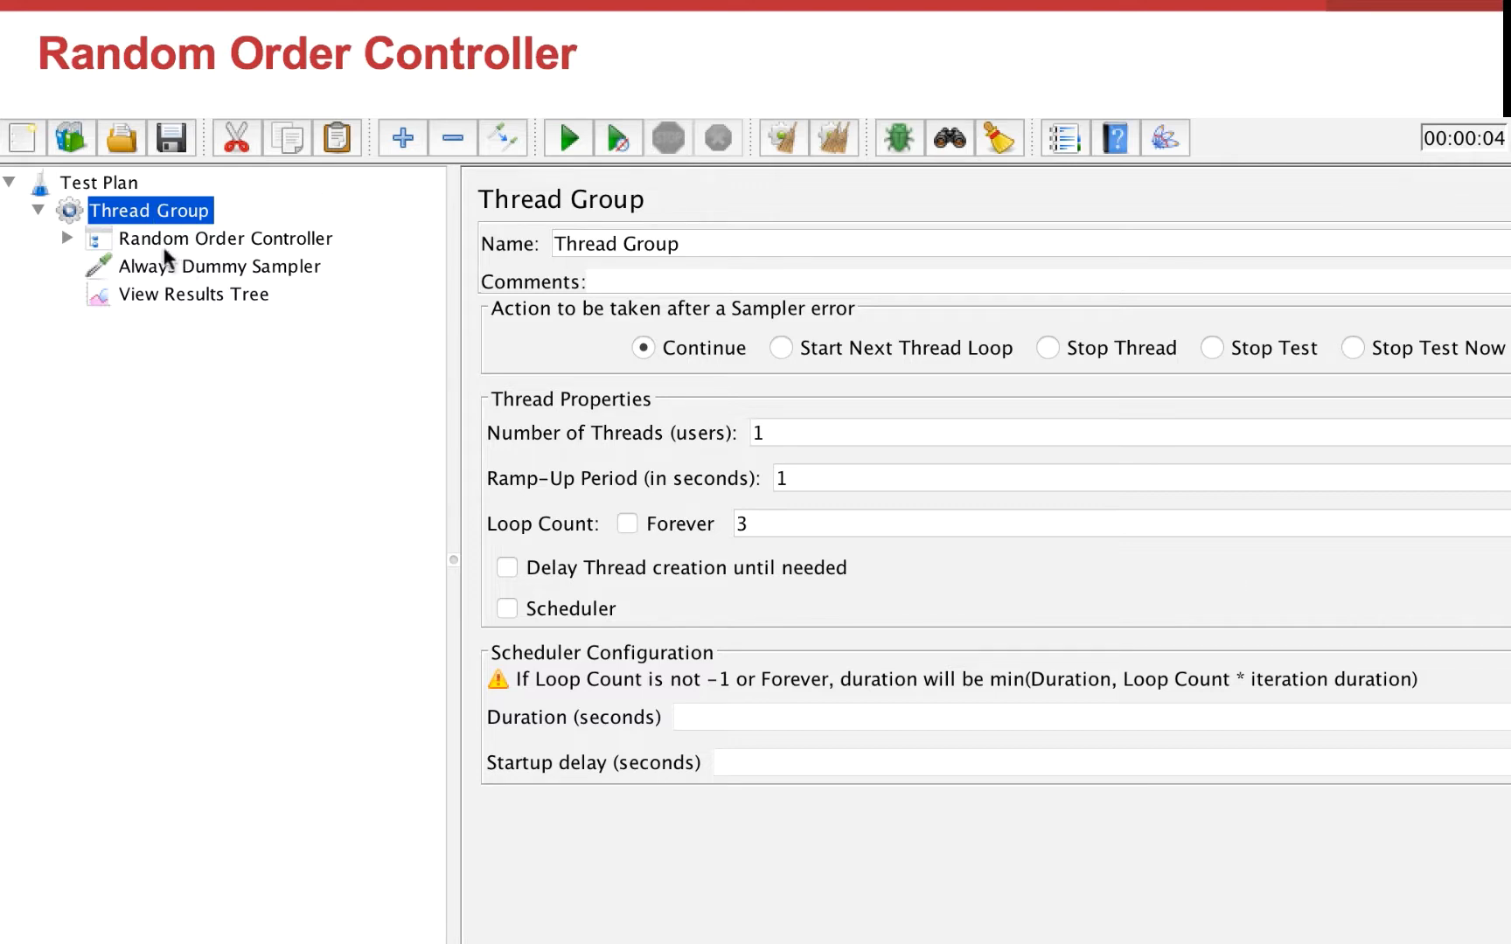
Step: Expand the Random Order Controller's dummy samplers and run its test from the results tree
click(67, 238)
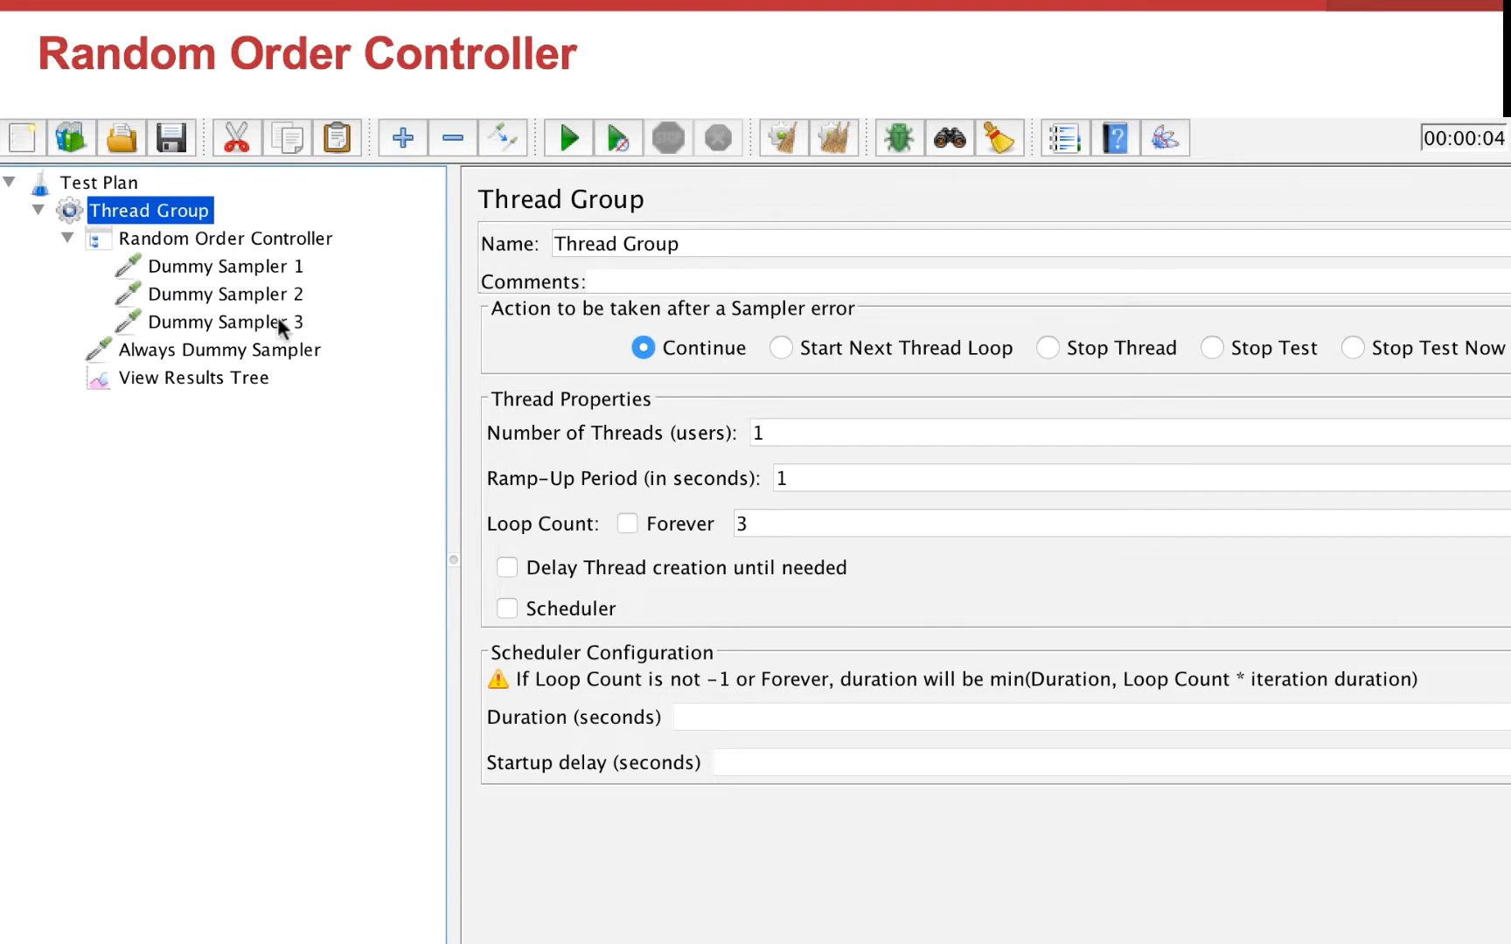
click(243, 376)
click(571, 134)
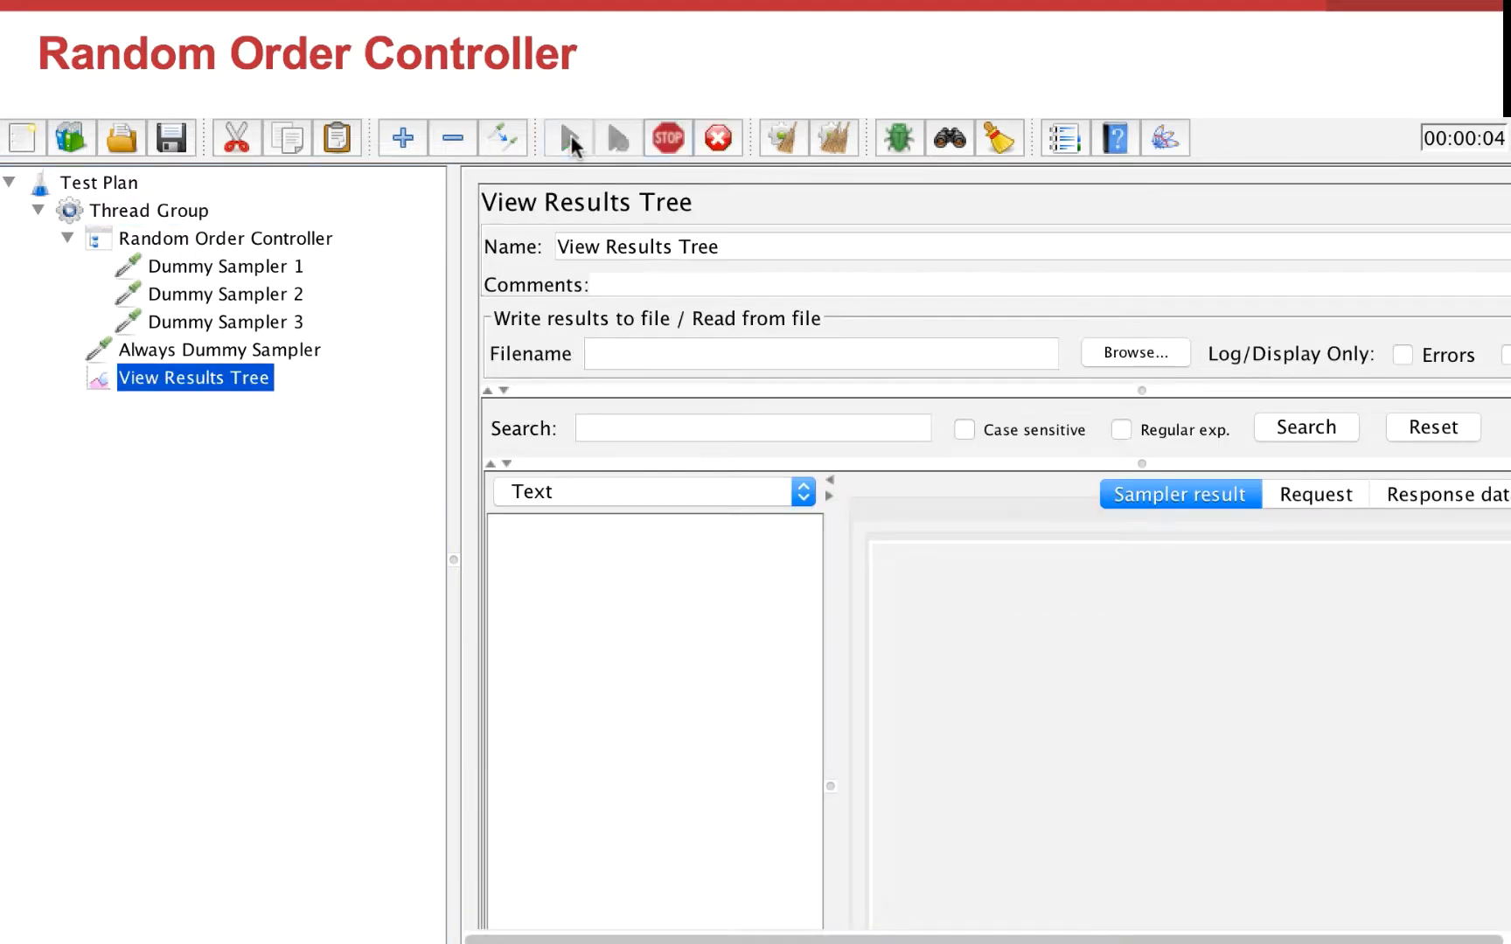